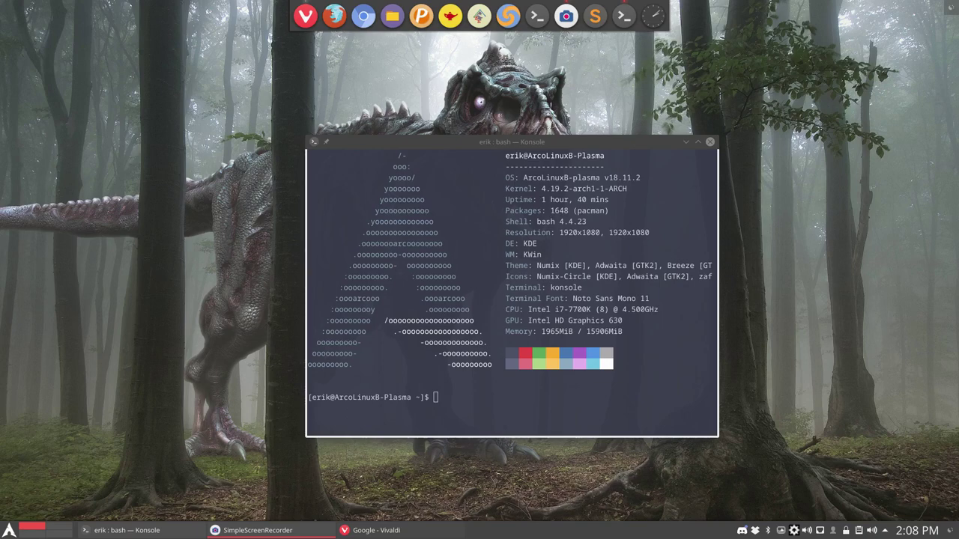
Step: Close Konsole, then browse the launcher's Applications, Computer, History and Leave tabs and close it
{"action": "left_click", "coordinate": [710, 142]}
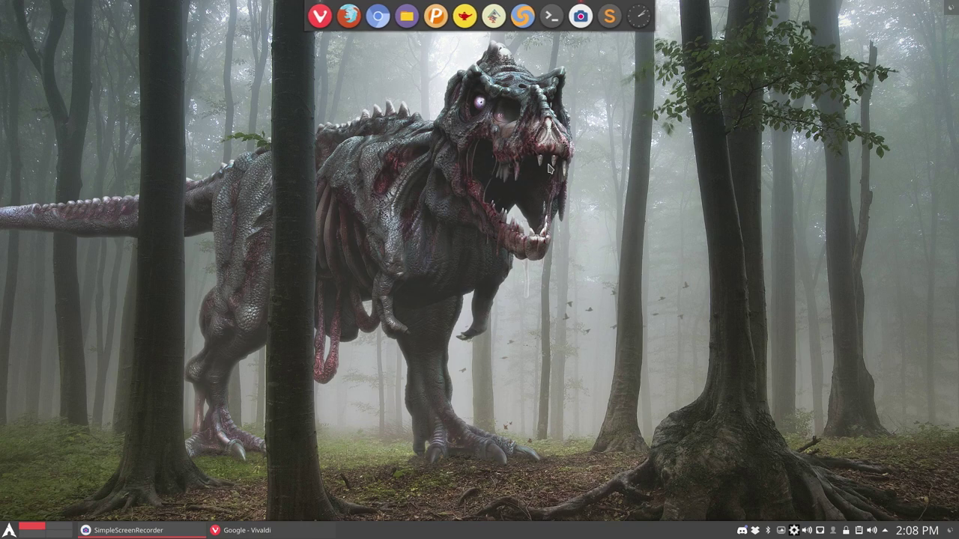
{"action": "left_click", "coordinate": [10, 531]}
{"action": "left_click", "coordinate": [73, 504]}
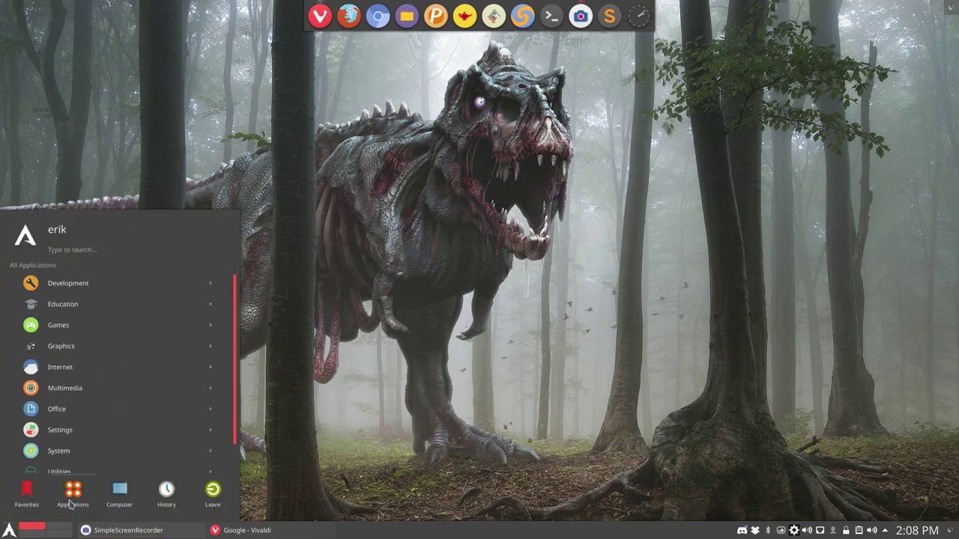
{"action": "left_click", "coordinate": [117, 504]}
{"action": "left_click", "coordinate": [158, 500]}
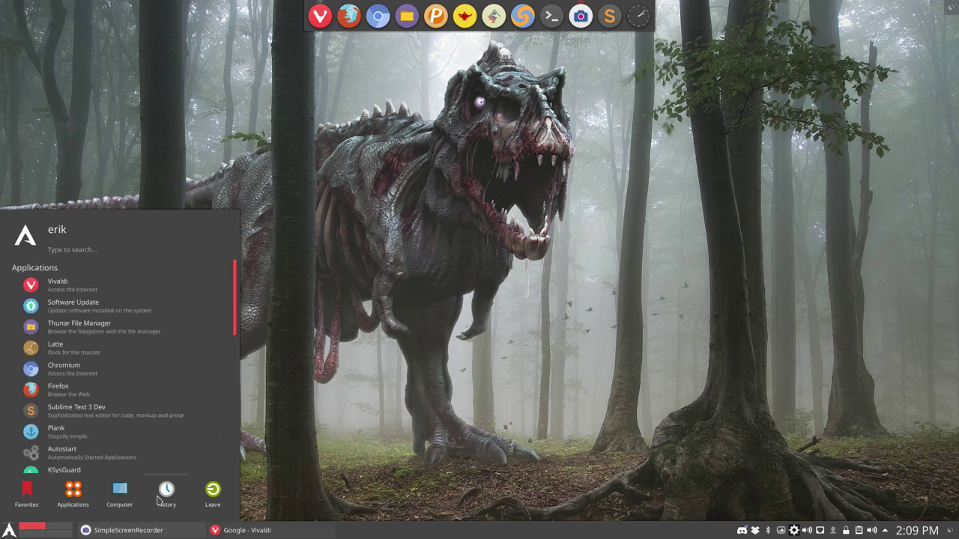
{"action": "left_click", "coordinate": [197, 499]}
{"action": "left_click", "coordinate": [358, 325]}
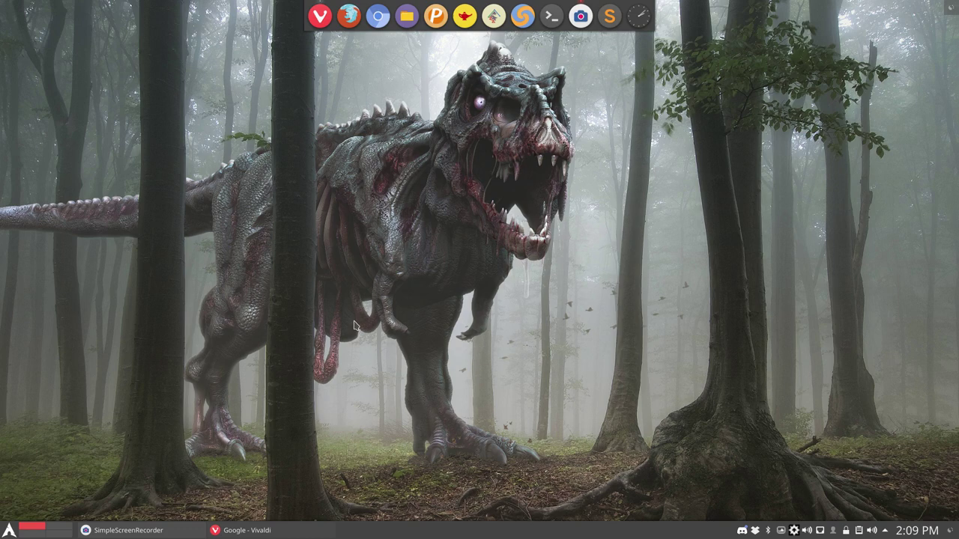
Step: Restore and maximize Vivaldi, then search Google for 'best plasma themes 2018'
{"action": "left_click", "coordinate": [247, 530]}
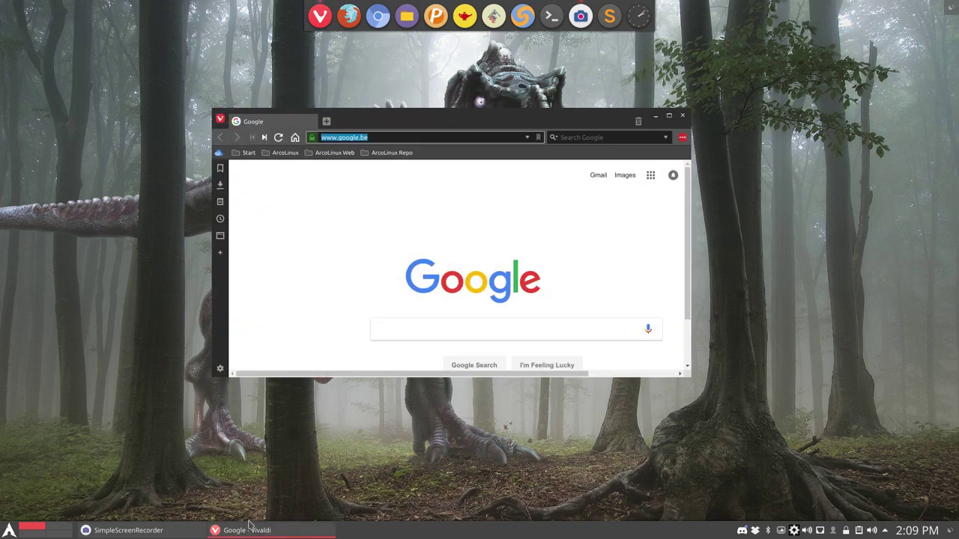
{"action": "double_click", "coordinate": [464, 119]}
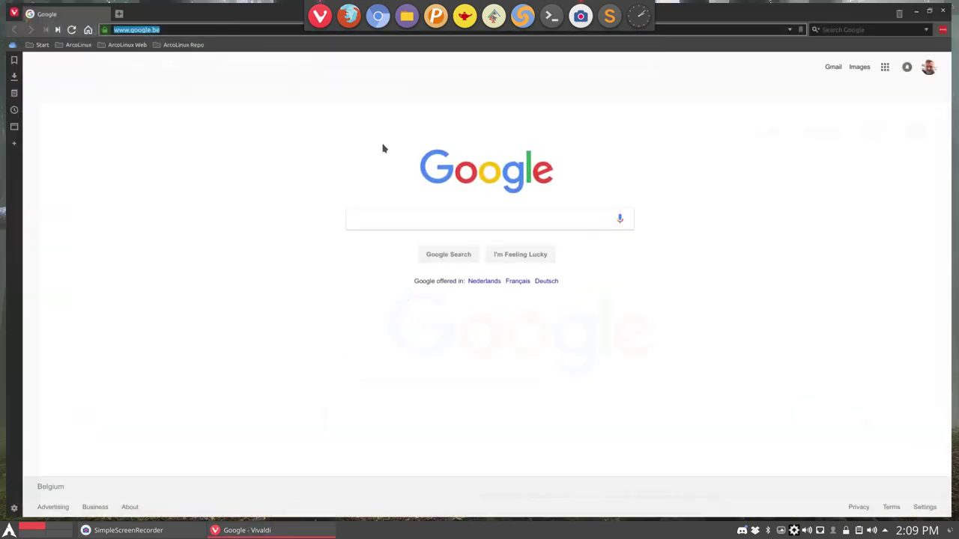
{"action": "left_click", "coordinate": [371, 218]}
{"action": "type", "text": "best"}
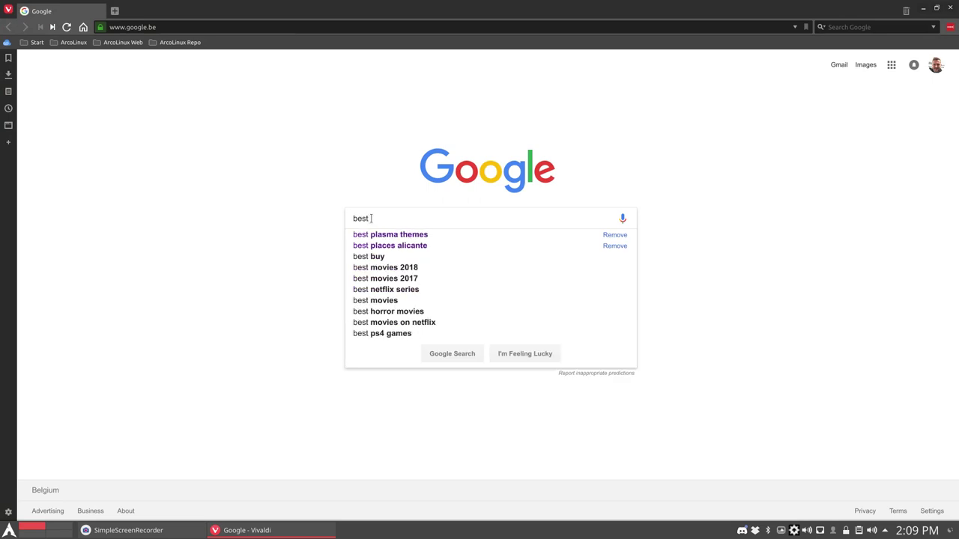
{"action": "key", "text": "Down"}
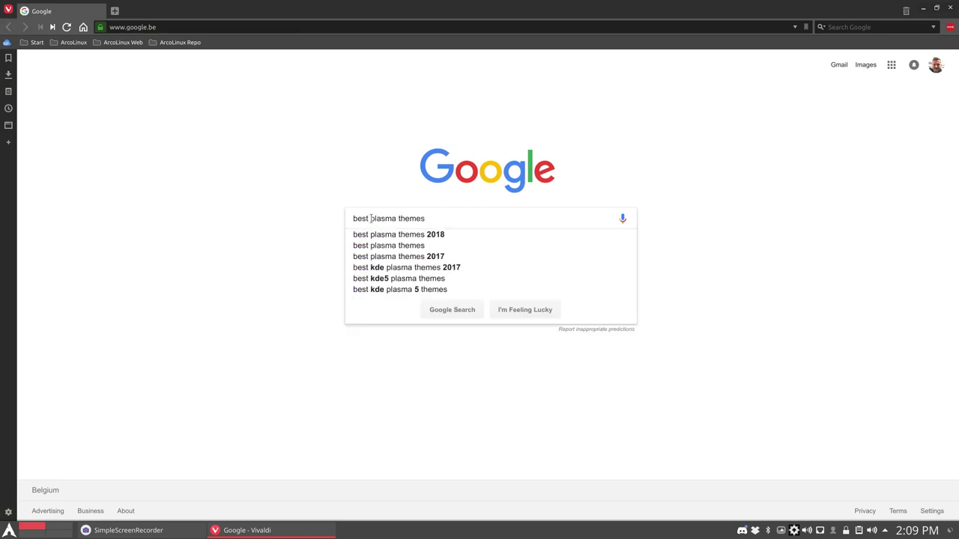
{"action": "type", "text": "2018"}
{"action": "key", "text": "Return"}
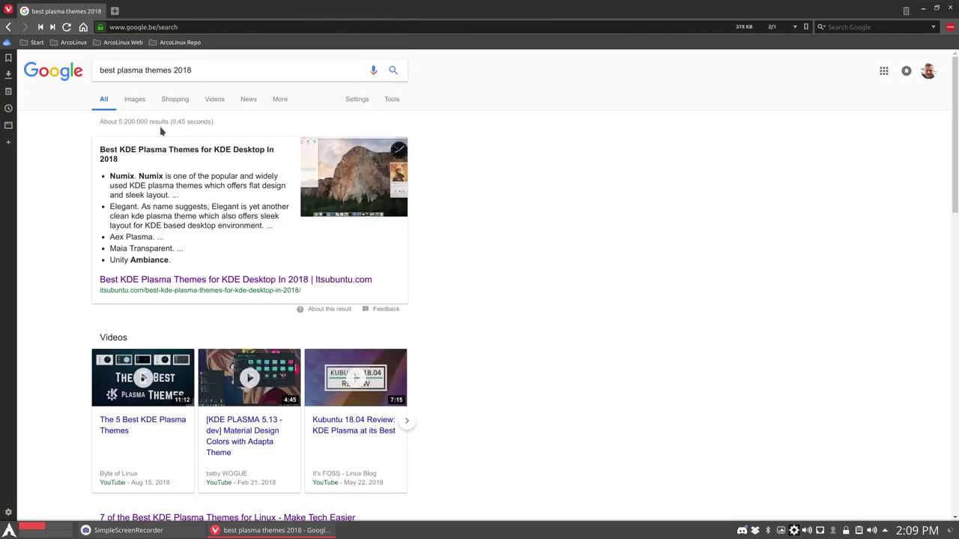
Step: Limit the 'best plasma themes 2018' results to Past year and scroll through them
{"action": "scroll", "coordinate": [61, 257], "scroll_direction": "down", "scroll_amount": 3}
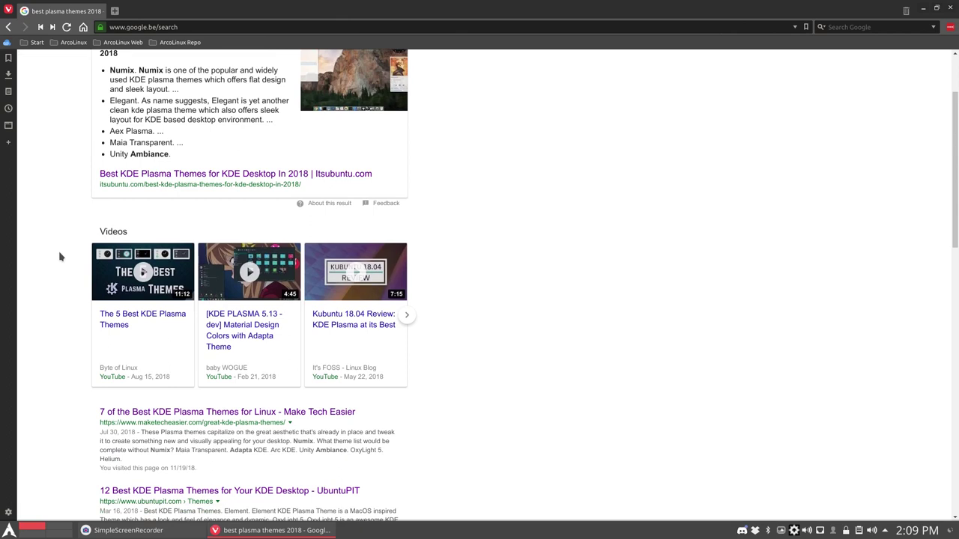
{"action": "scroll", "coordinate": [61, 256], "scroll_direction": "up", "scroll_amount": 3}
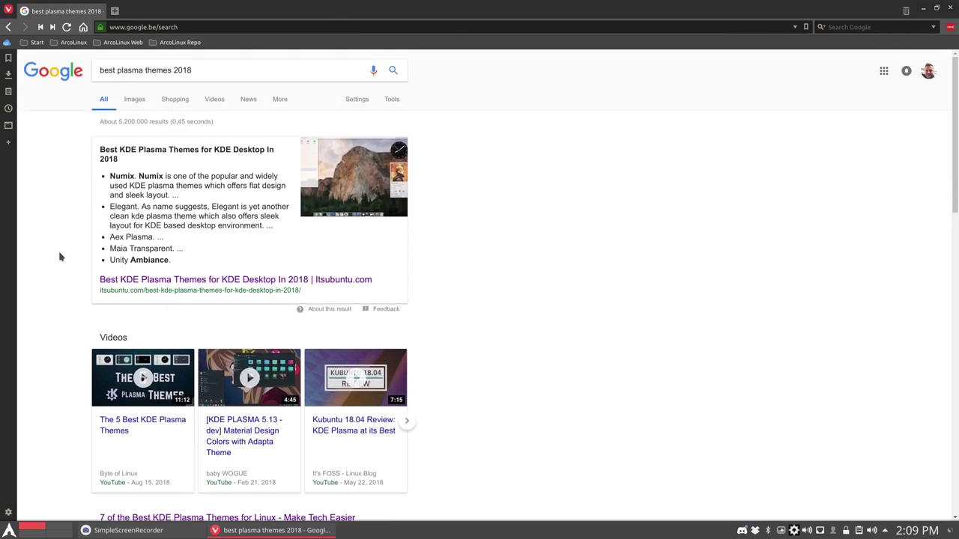
{"action": "left_click", "coordinate": [390, 103]}
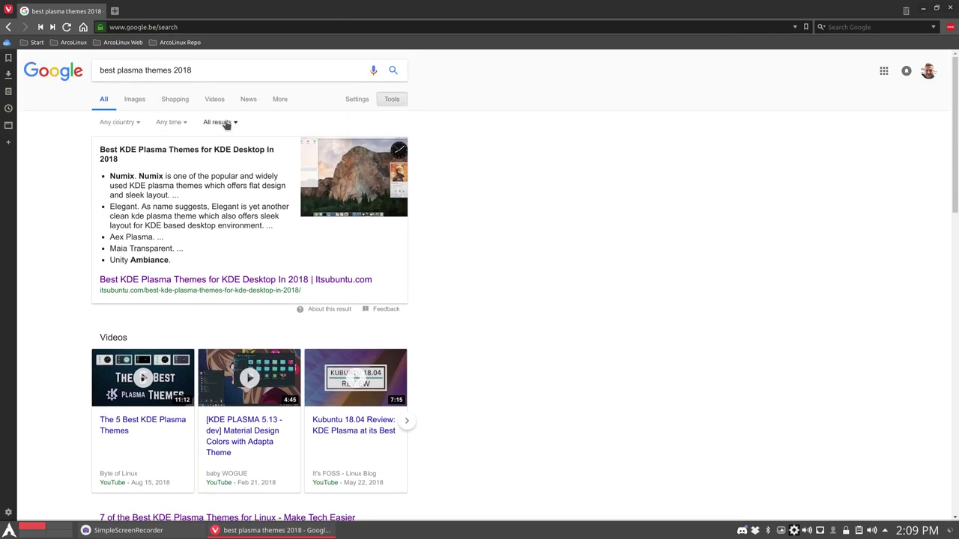
{"action": "left_click", "coordinate": [190, 125]}
{"action": "left_click", "coordinate": [192, 211]}
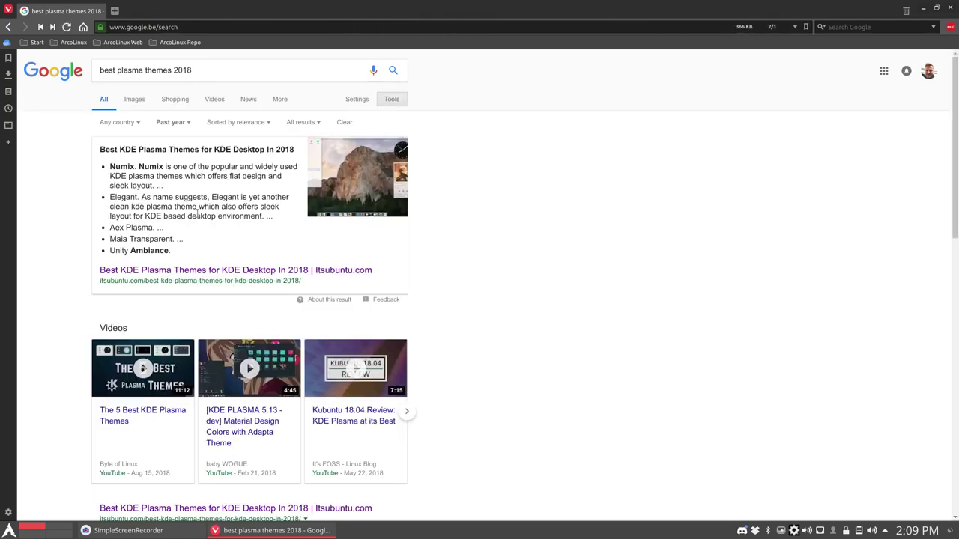
{"action": "scroll", "coordinate": [68, 226], "scroll_direction": "down", "scroll_amount": 4}
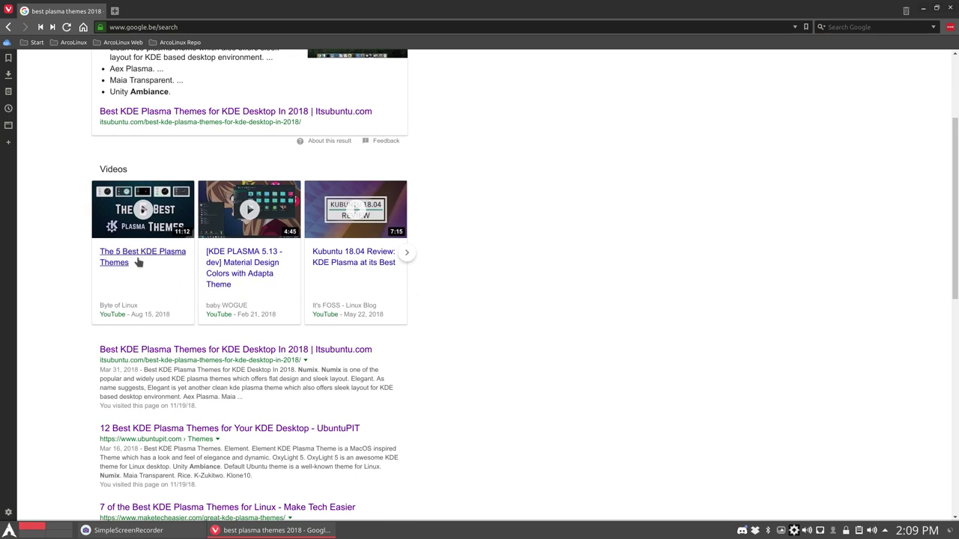
{"action": "scroll", "coordinate": [60, 279], "scroll_direction": "down", "scroll_amount": 5}
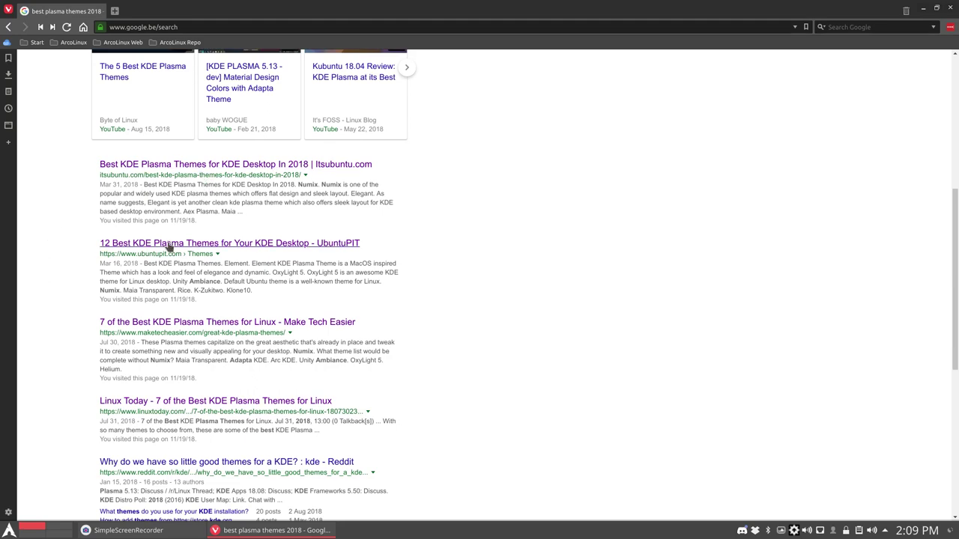
{"action": "scroll", "coordinate": [85, 323], "scroll_direction": "down", "scroll_amount": 6}
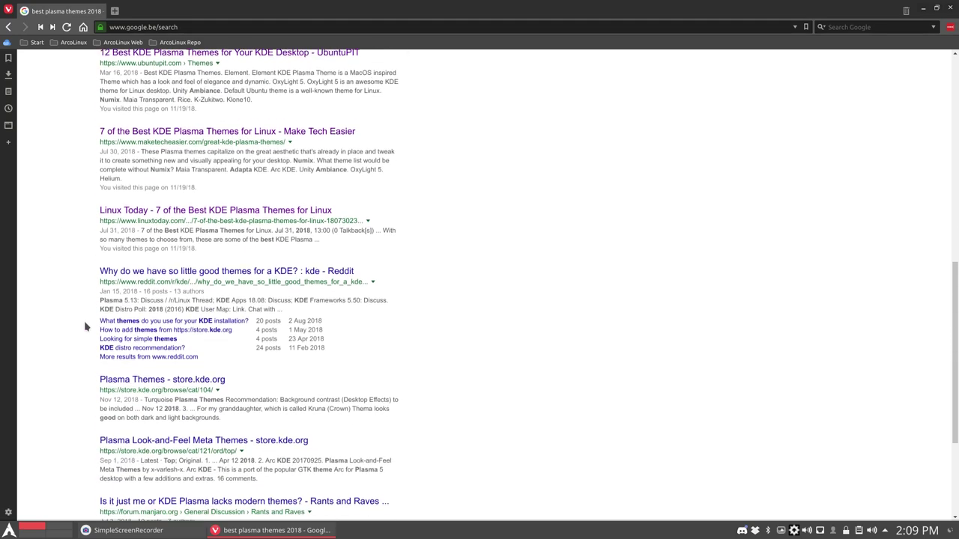
{"action": "scroll", "coordinate": [84, 326], "scroll_direction": "down", "scroll_amount": 5}
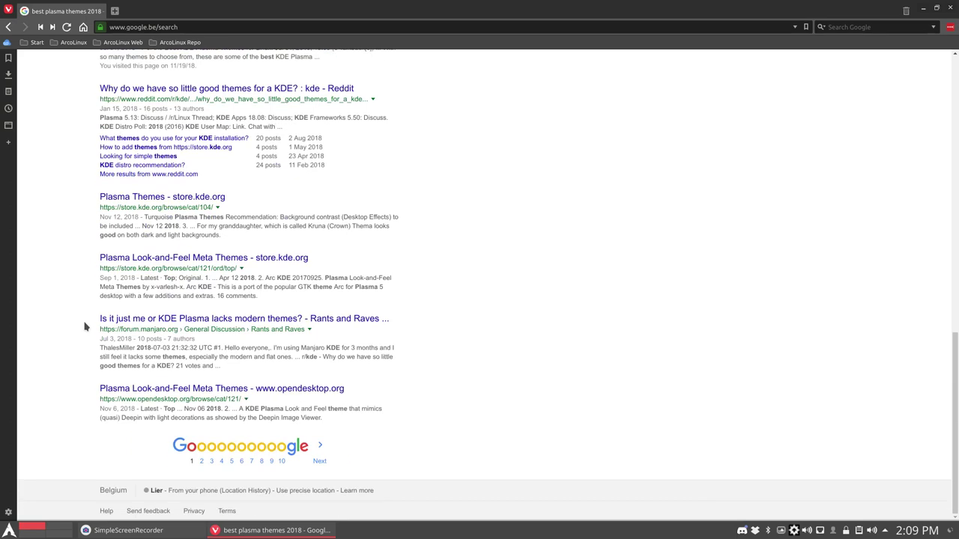
{"action": "scroll", "coordinate": [84, 325], "scroll_direction": "up", "scroll_amount": 12}
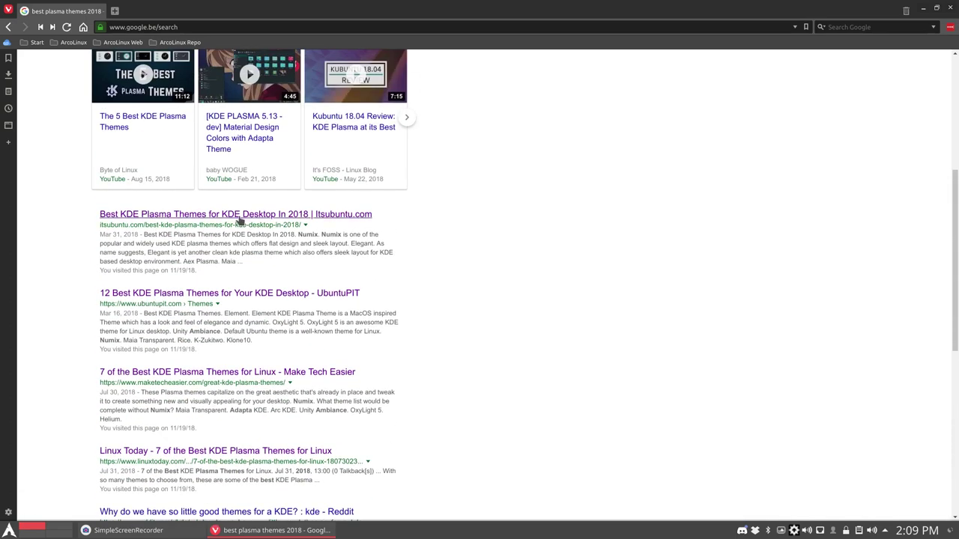
Step: Open the itsubuntu.com KDE themes article, dismiss the Facebook popup, and read down to Maia Transparent
{"action": "left_click", "coordinate": [239, 218]}
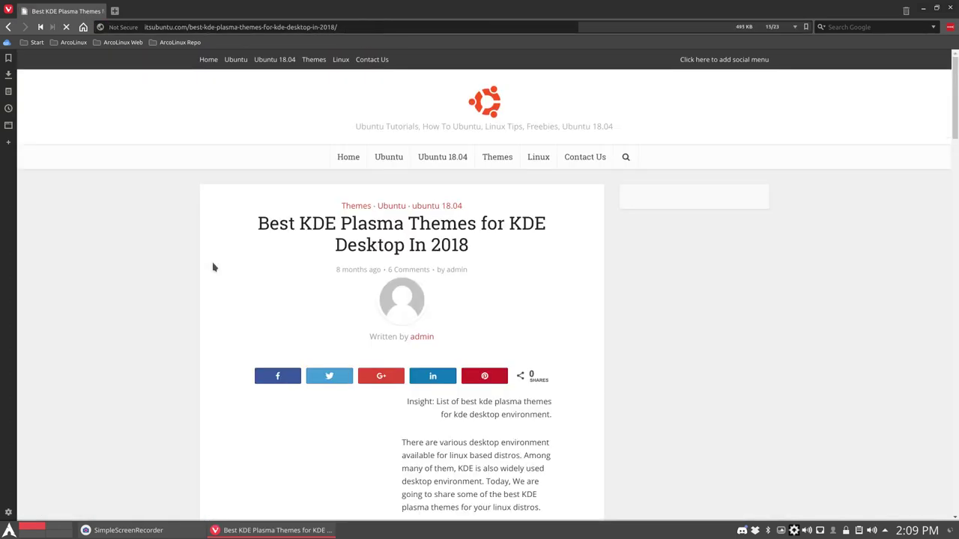
{"action": "scroll", "coordinate": [161, 286], "scroll_direction": "down", "scroll_amount": 8}
{"action": "scroll", "coordinate": [161, 284], "scroll_direction": "down", "scroll_amount": 2}
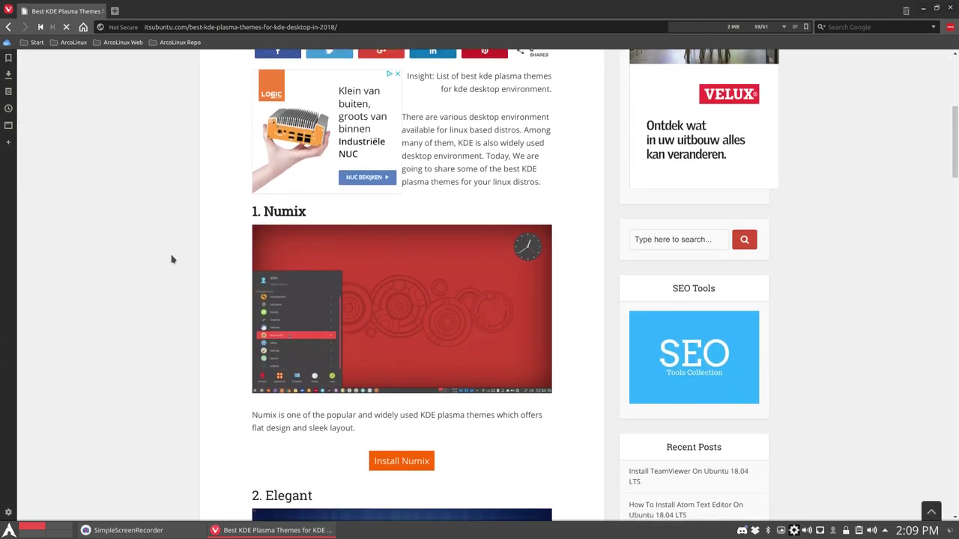
{"action": "left_click", "coordinate": [9, 530]}
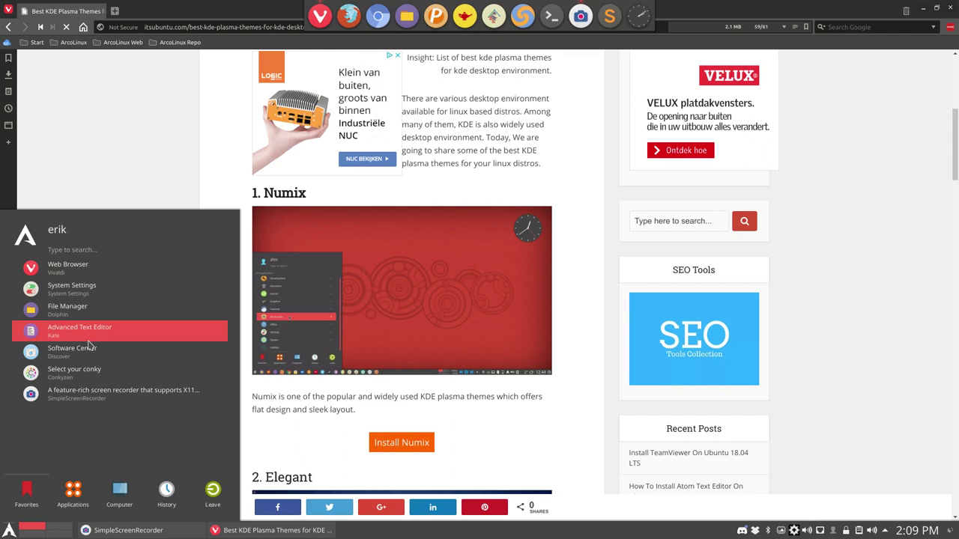
{"action": "left_click", "coordinate": [299, 412]}
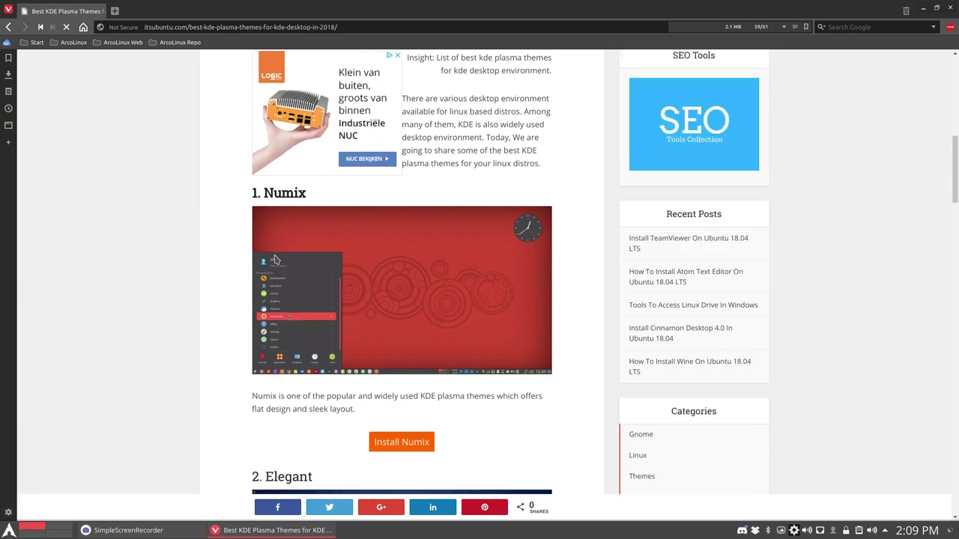
{"action": "scroll", "coordinate": [213, 304], "scroll_direction": "down", "scroll_amount": 3}
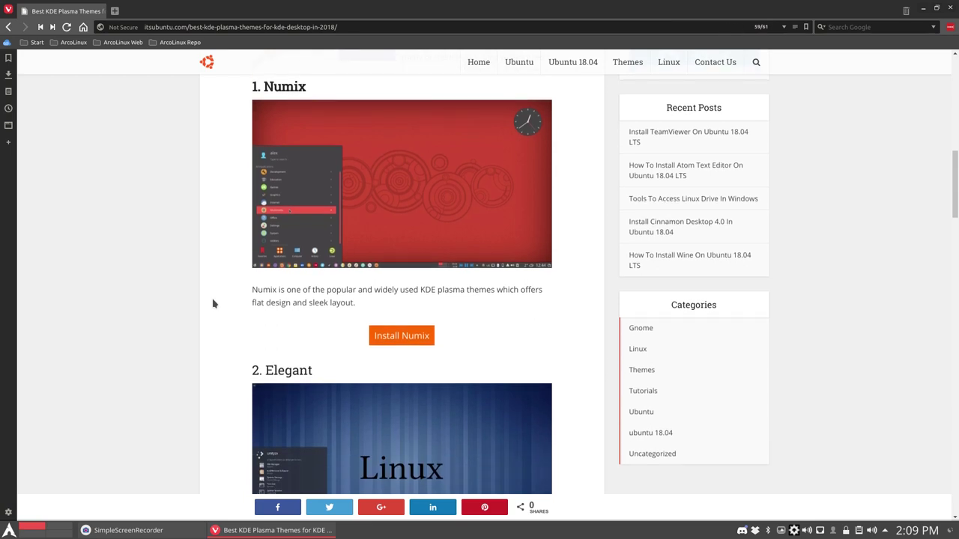
{"action": "scroll", "coordinate": [213, 304], "scroll_direction": "down", "scroll_amount": 5}
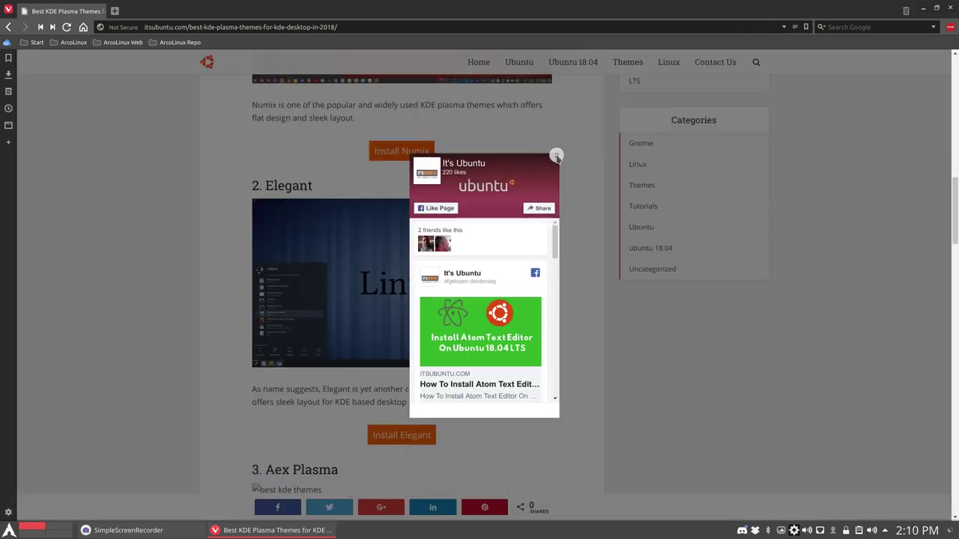
{"action": "left_click", "coordinate": [556, 156]}
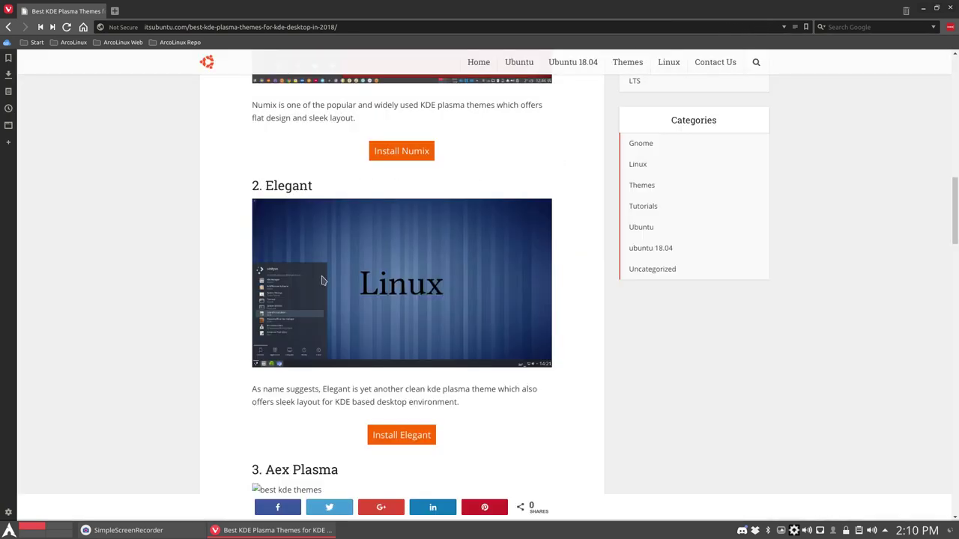
{"action": "scroll", "coordinate": [221, 279], "scroll_direction": "down", "scroll_amount": 8}
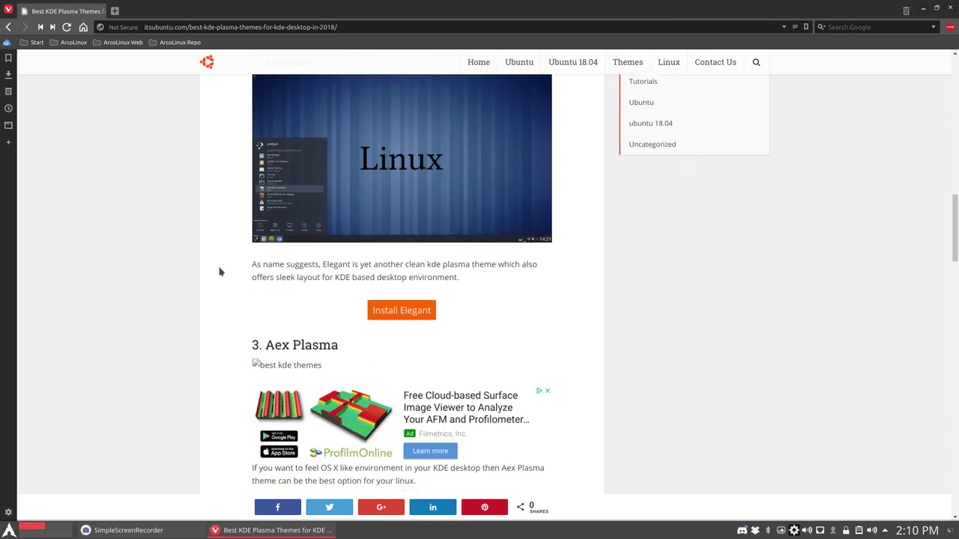
{"action": "scroll", "coordinate": [220, 272], "scroll_direction": "down", "scroll_amount": 6}
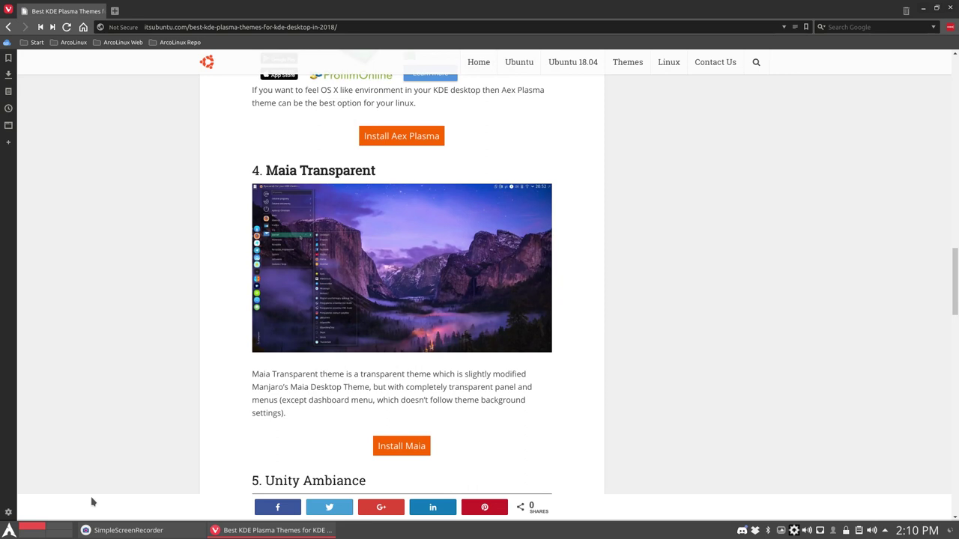
Step: Check Dolphin's Downloads folder for the Maia Transparent zip, then minimize Dolphin
{"action": "left_click", "coordinate": [9, 529]}
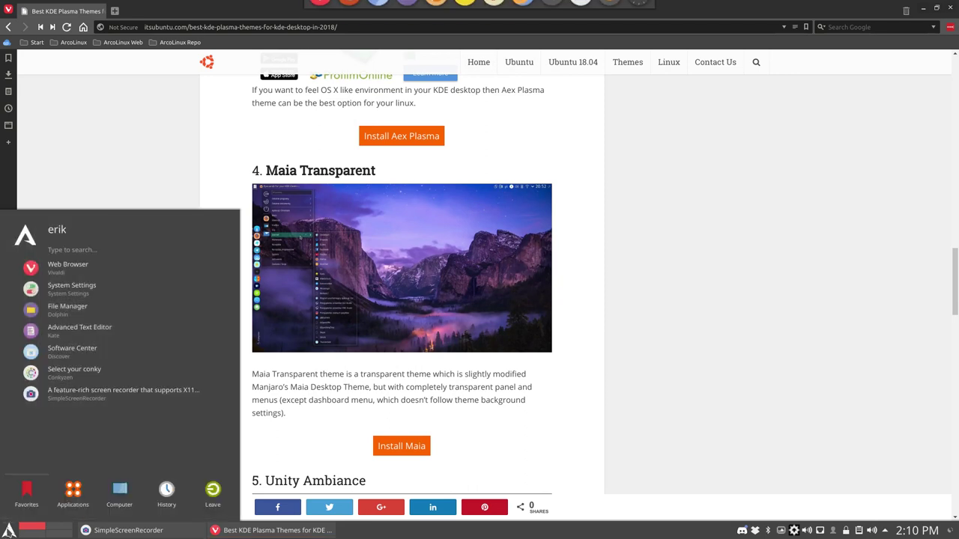
{"action": "left_click", "coordinate": [80, 309]}
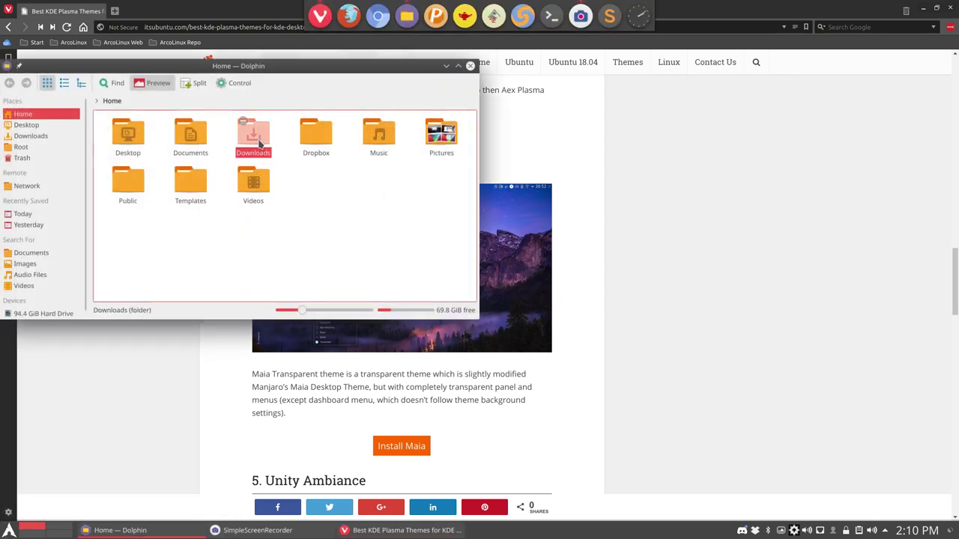
{"action": "left_click", "coordinate": [253, 139]}
{"action": "left_click_drag", "start_coordinate": [114, 207], "coordinate": [284, 225]}
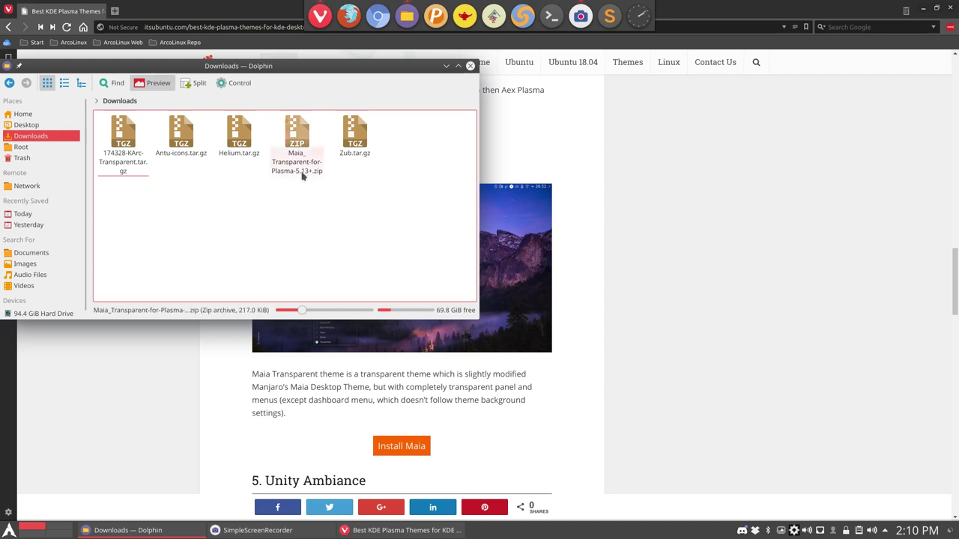
{"action": "left_click", "coordinate": [302, 169]}
{"action": "left_click", "coordinate": [446, 66]}
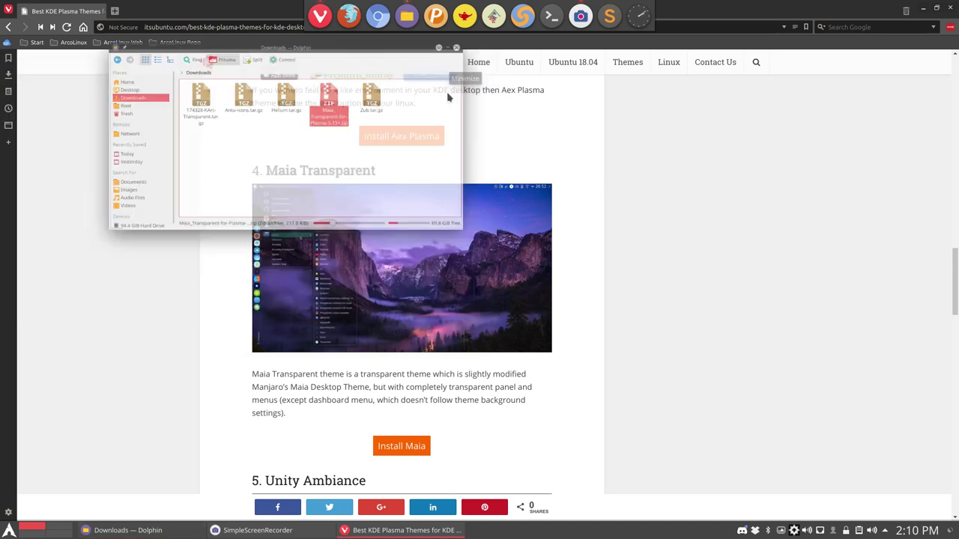
Step: Scroll further through the itsubuntu themes article
{"action": "scroll", "coordinate": [175, 233], "scroll_direction": "down", "scroll_amount": 1}
{"action": "scroll", "coordinate": [175, 234], "scroll_direction": "down", "scroll_amount": 8}
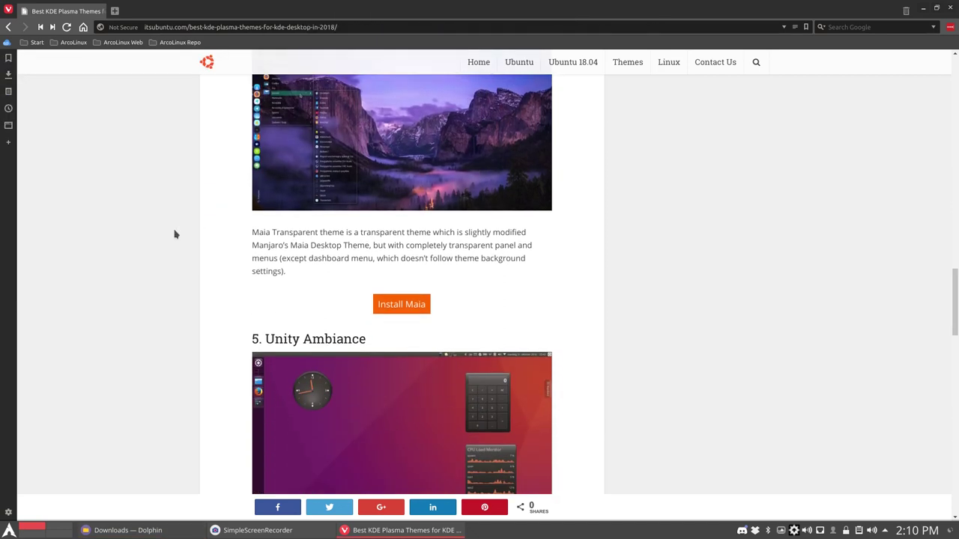
{"action": "scroll", "coordinate": [172, 231], "scroll_direction": "down", "scroll_amount": 5}
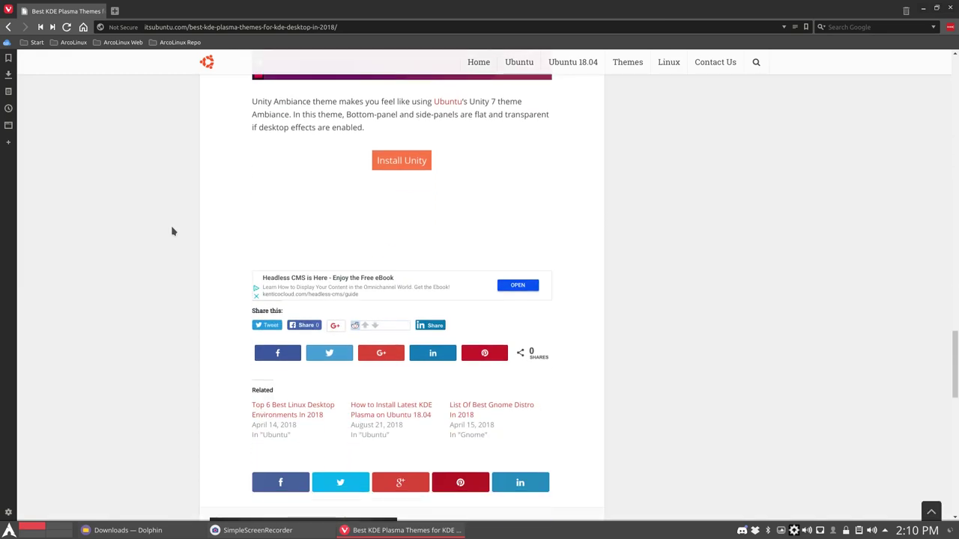
{"action": "scroll", "coordinate": [173, 231], "scroll_direction": "up", "scroll_amount": 20}
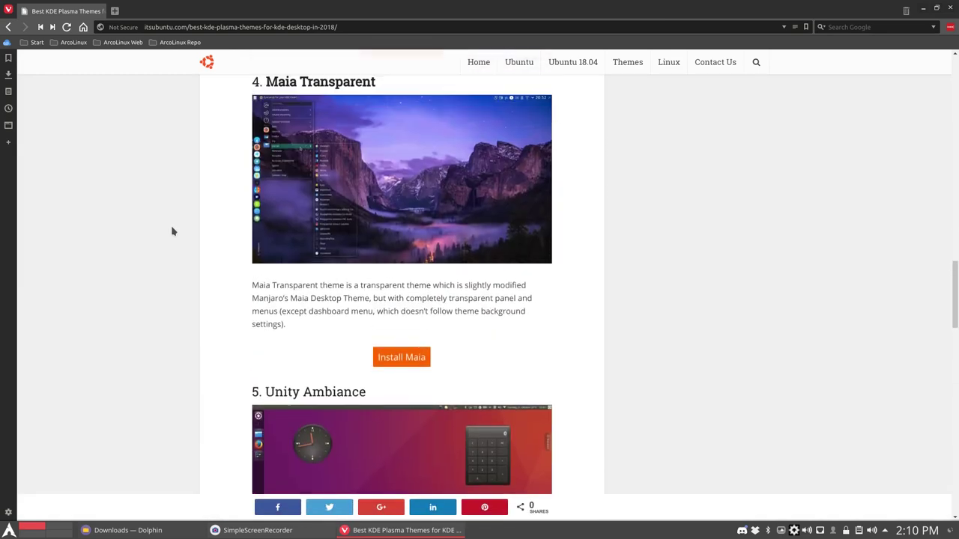
{"action": "scroll", "coordinate": [171, 231], "scroll_direction": "up", "scroll_amount": 1}
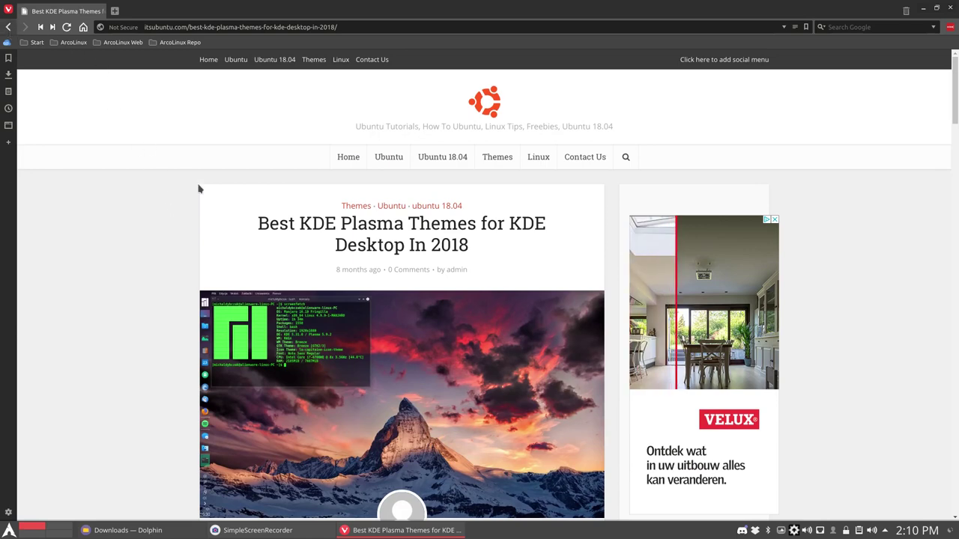
Step: Return to the Google results and open UbuntuPIT's article, scrolling to 5. Maia Transparent
{"action": "key", "text": "alt+Left"}
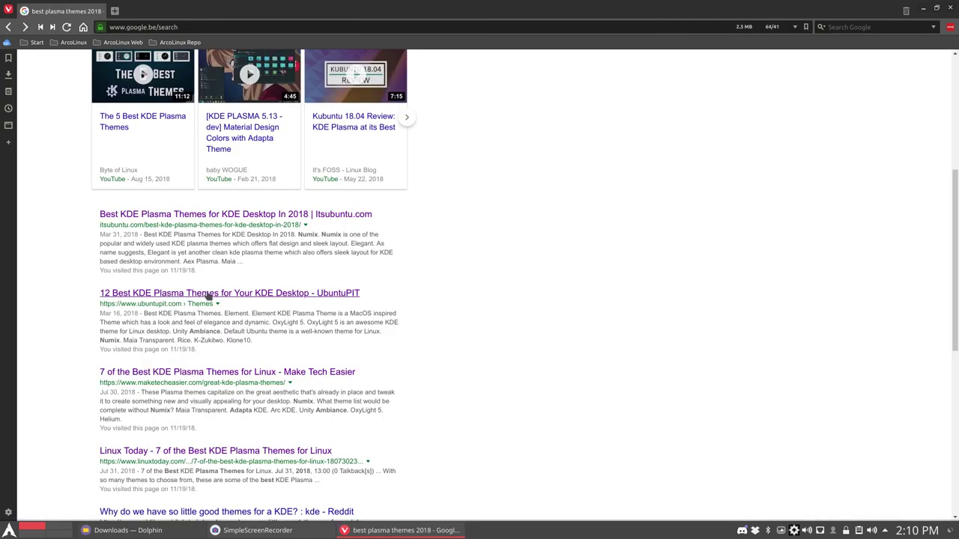
{"action": "left_click", "coordinate": [208, 293]}
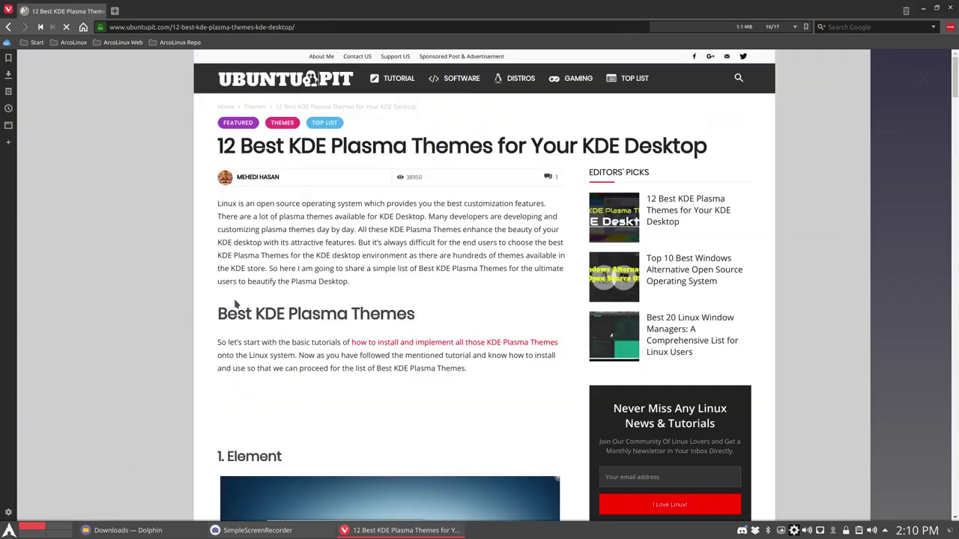
{"action": "scroll", "coordinate": [173, 300], "scroll_direction": "down", "scroll_amount": 2}
{"action": "scroll", "coordinate": [171, 300], "scroll_direction": "down", "scroll_amount": 7}
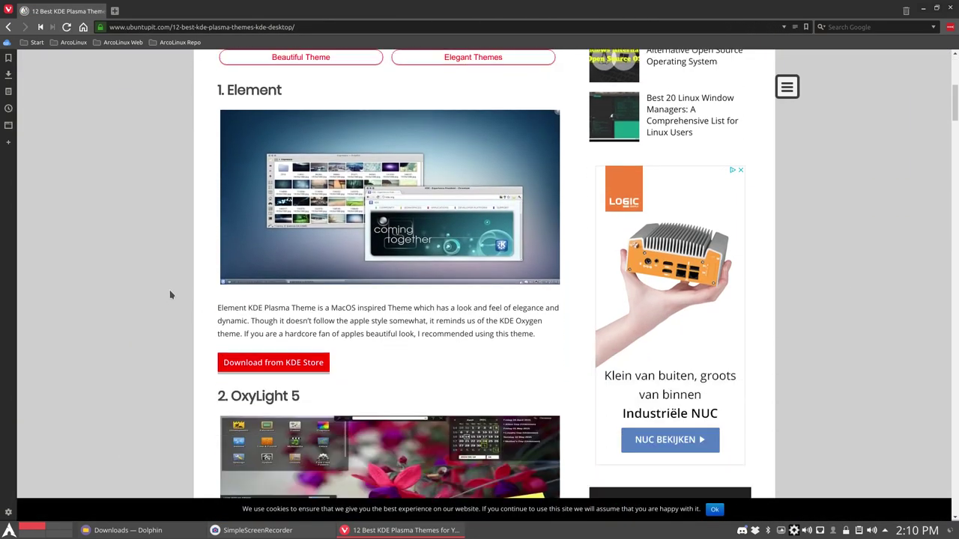
{"action": "scroll", "coordinate": [171, 289], "scroll_direction": "down", "scroll_amount": 7}
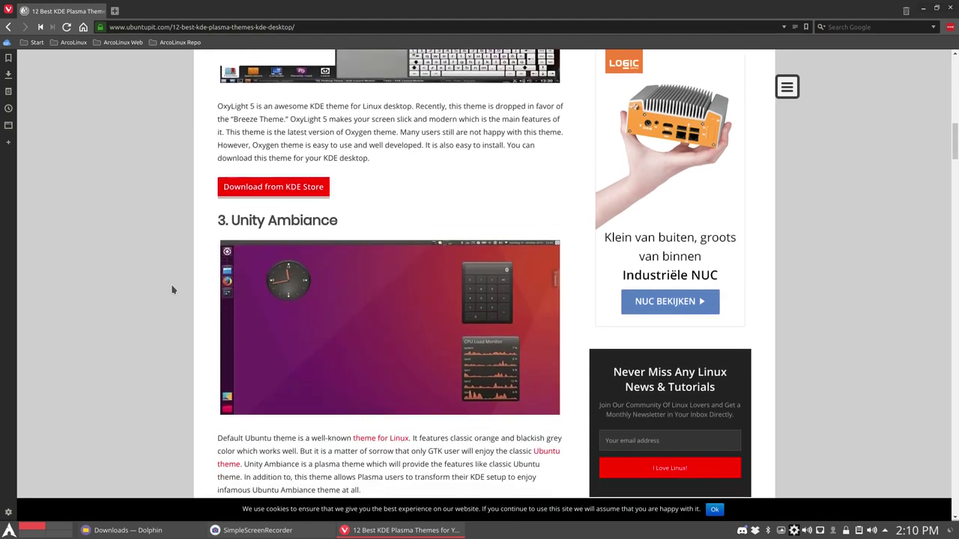
{"action": "scroll", "coordinate": [171, 289], "scroll_direction": "down", "scroll_amount": 7}
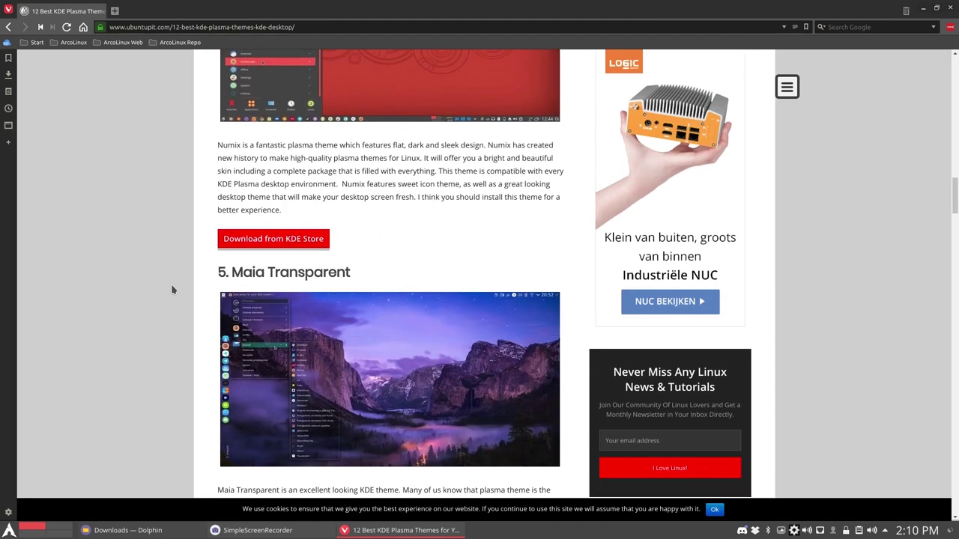
{"action": "scroll", "coordinate": [171, 289], "scroll_direction": "down", "scroll_amount": 2}
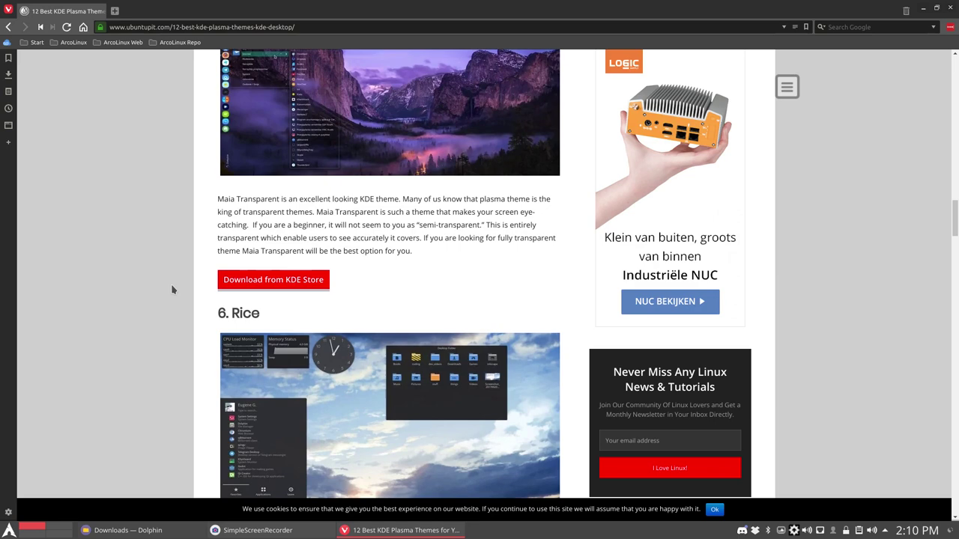
Step: Open Maia Transparent's KDE Store page, read its description, then go back to UbuntuPIT
{"action": "left_click", "coordinate": [285, 289]}
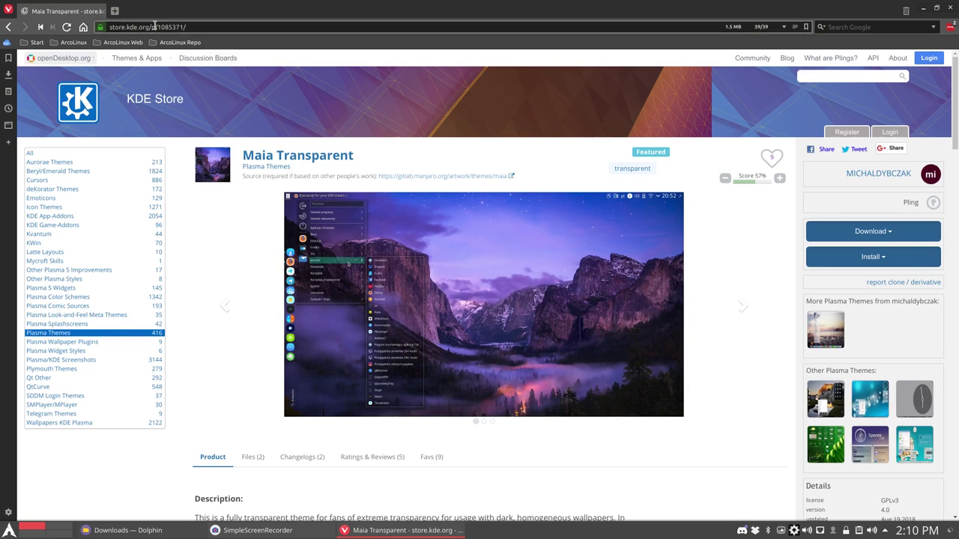
{"action": "left_click", "coordinate": [154, 26]}
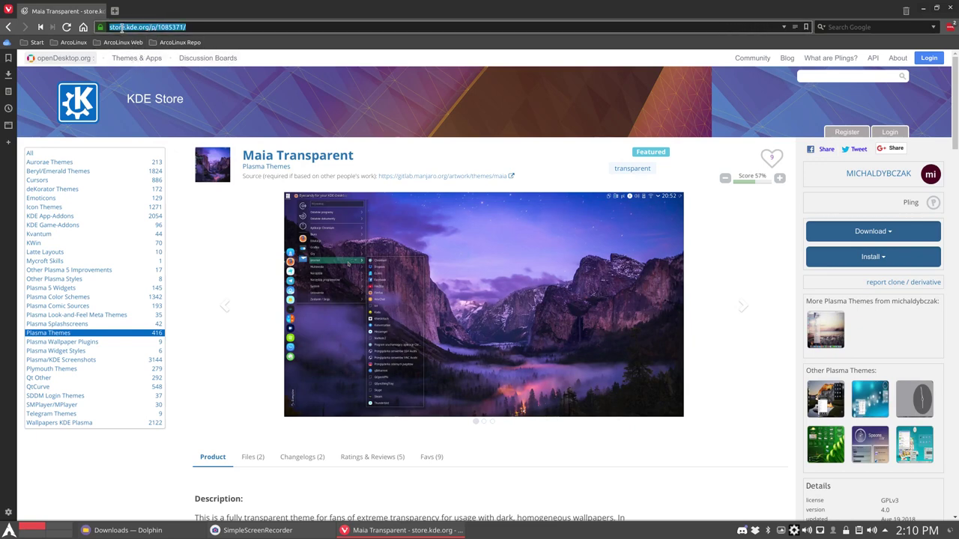
{"action": "left_click", "coordinate": [126, 27]}
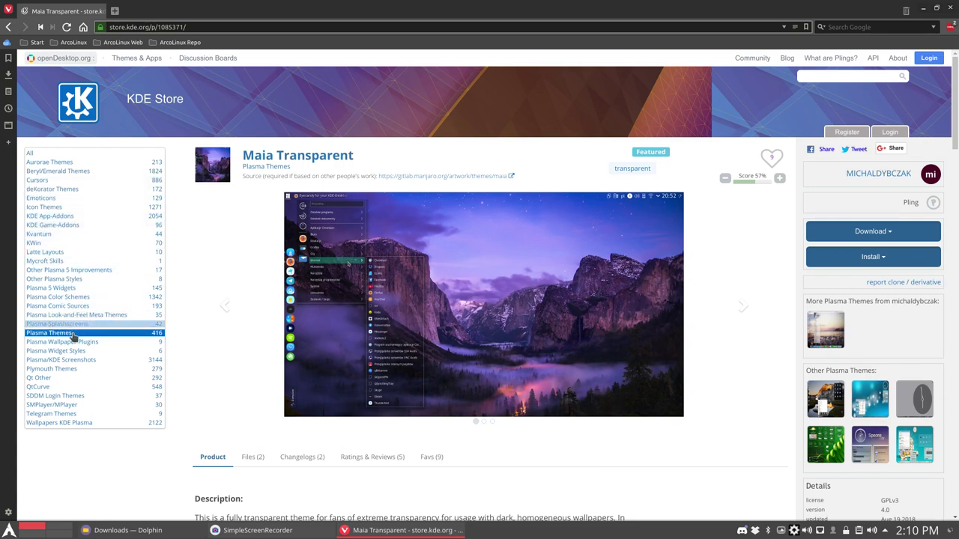
{"action": "scroll", "coordinate": [189, 404], "scroll_direction": "down", "scroll_amount": 5}
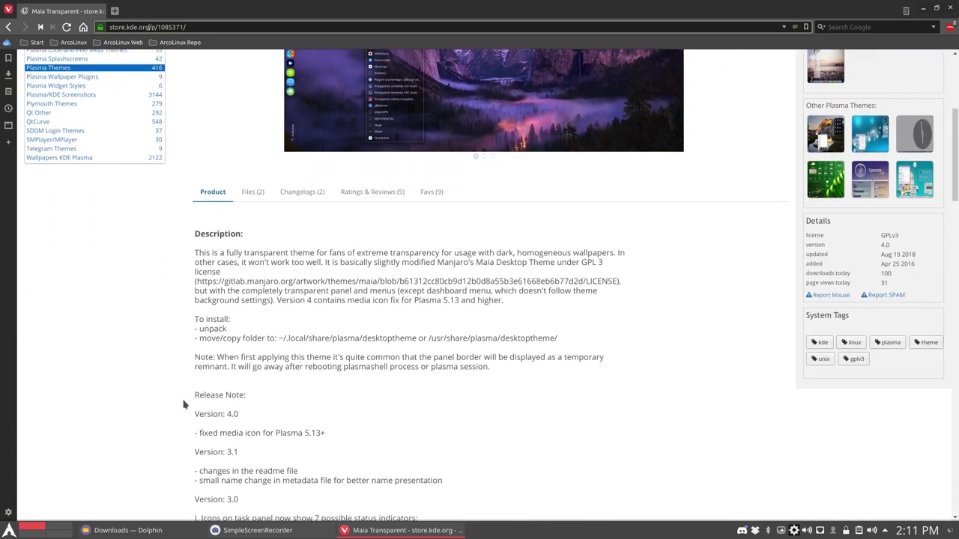
{"action": "scroll", "coordinate": [277, 391], "scroll_direction": "up", "scroll_amount": 5}
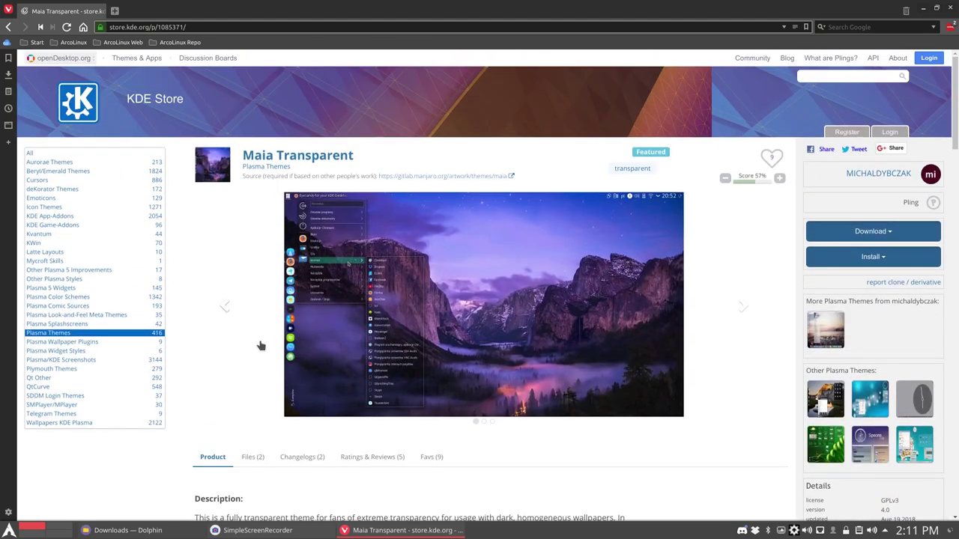
{"action": "left_click", "coordinate": [8, 27]}
{"action": "scroll", "coordinate": [202, 259], "scroll_direction": "down", "scroll_amount": 6}
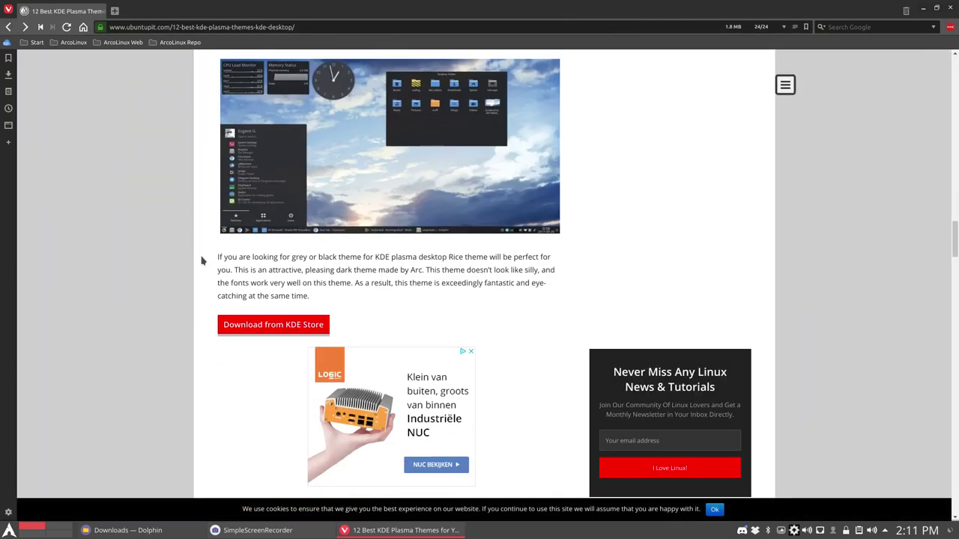
Step: Scroll the UbuntuPIT article down to 12. Hex and the Final Thought, then back up
{"action": "scroll", "coordinate": [201, 261], "scroll_direction": "down", "scroll_amount": 10}
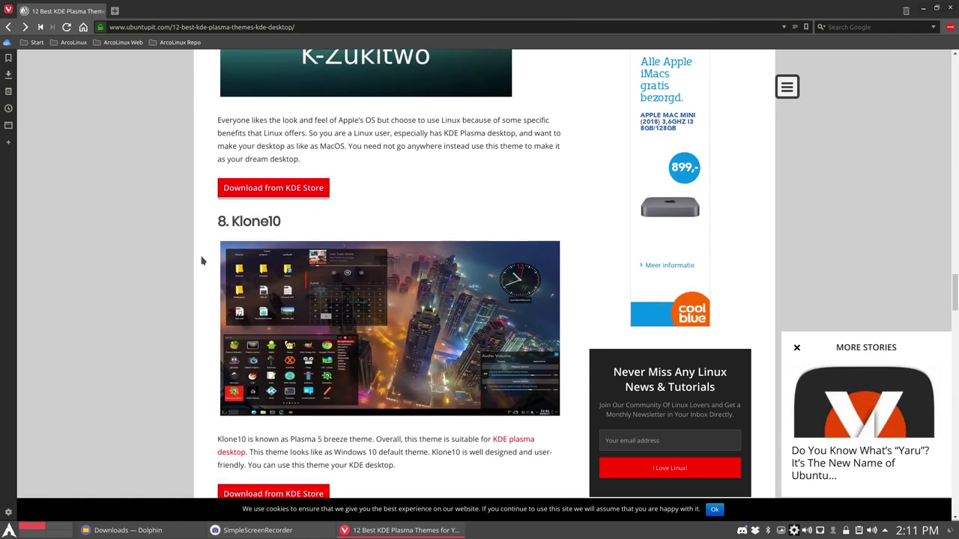
{"action": "scroll", "coordinate": [201, 260], "scroll_direction": "down", "scroll_amount": 10}
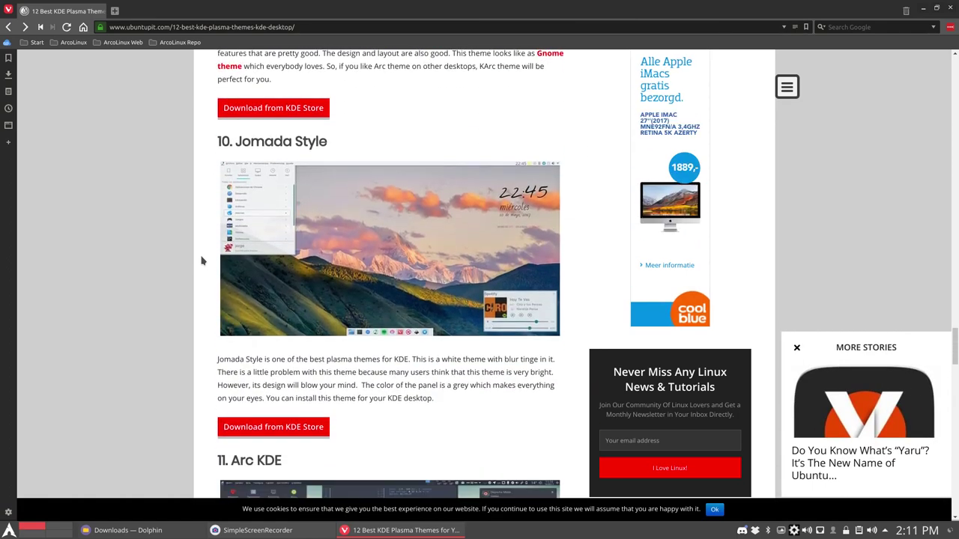
{"action": "scroll", "coordinate": [200, 260], "scroll_direction": "down", "scroll_amount": 4}
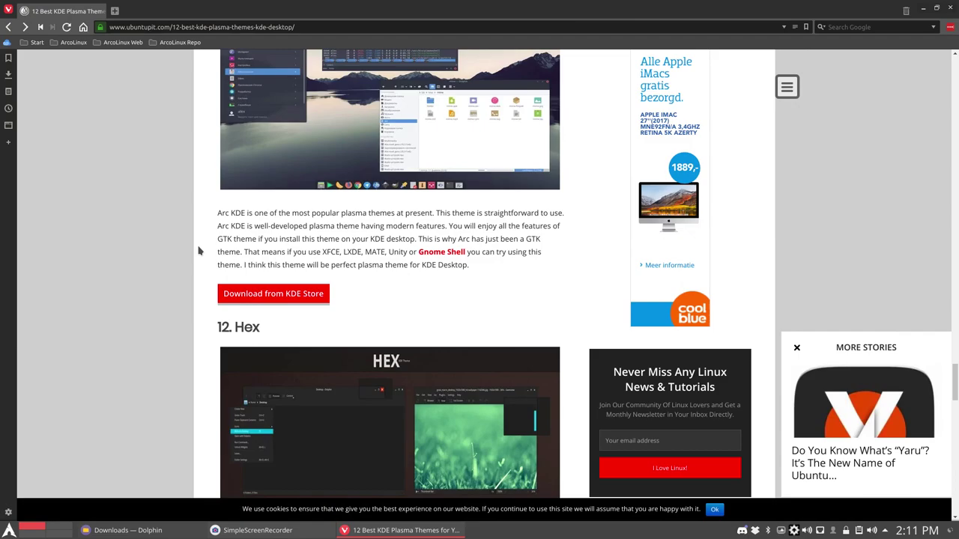
{"action": "scroll", "coordinate": [190, 206], "scroll_direction": "up", "scroll_amount": 1}
{"action": "scroll", "coordinate": [189, 206], "scroll_direction": "down", "scroll_amount": 15}
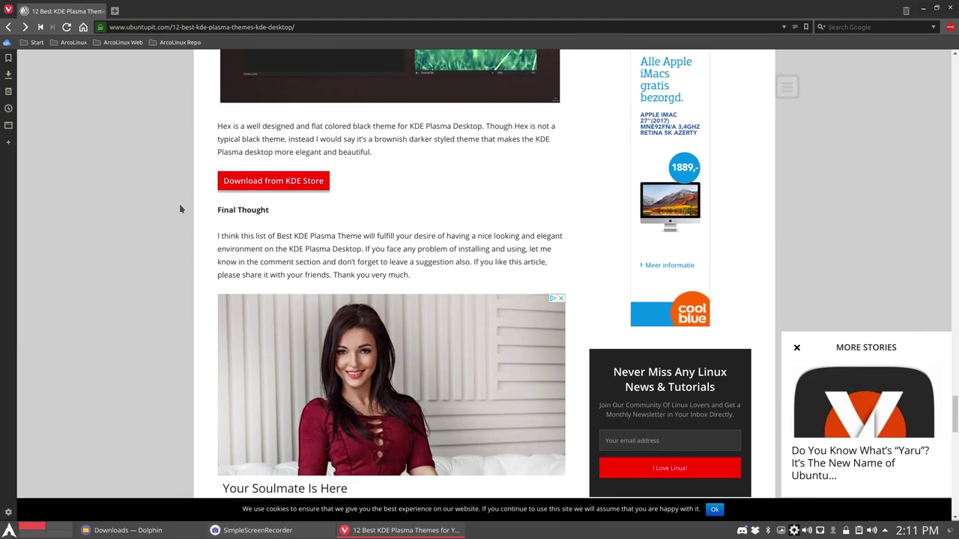
{"action": "scroll", "coordinate": [180, 209], "scroll_direction": "up", "scroll_amount": 20}
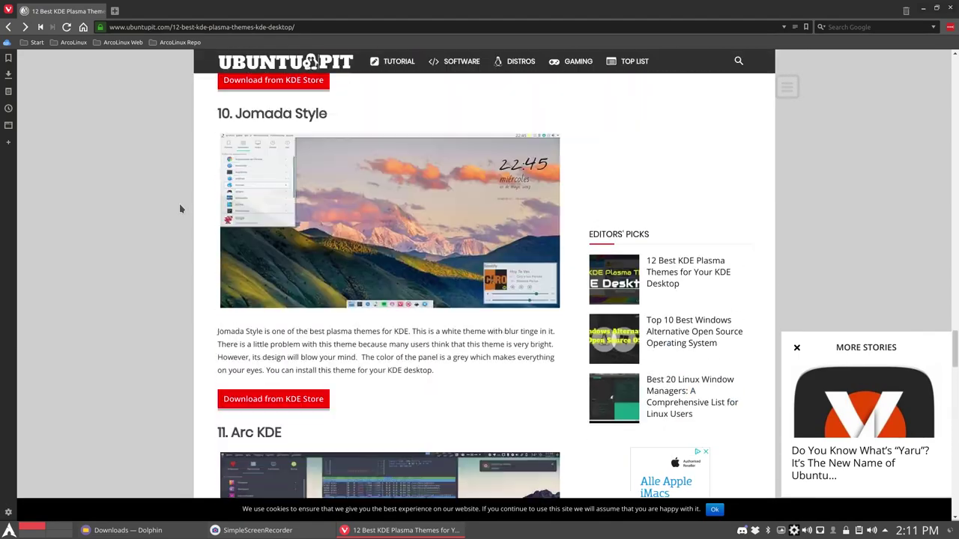
{"action": "scroll", "coordinate": [180, 209], "scroll_direction": "up", "scroll_amount": 9}
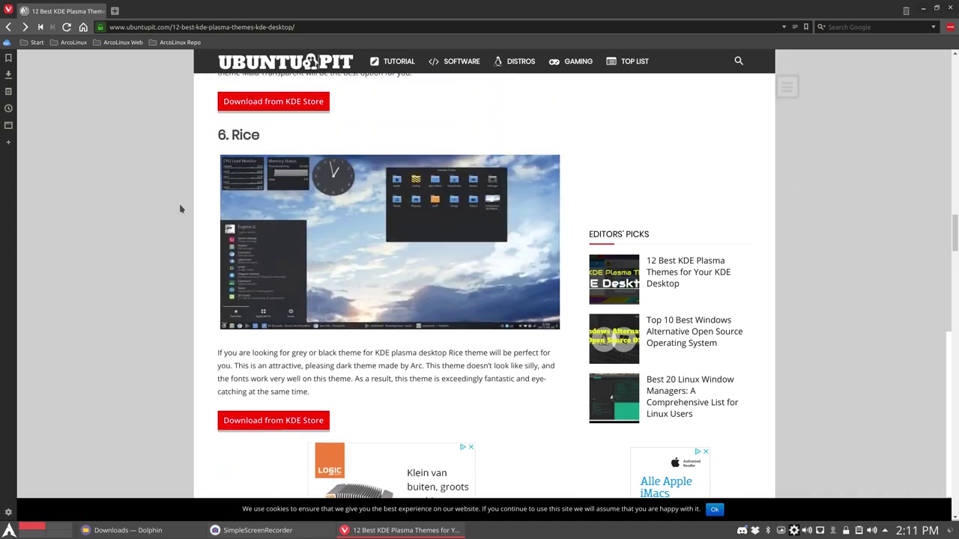
{"action": "scroll", "coordinate": [180, 209], "scroll_direction": "up", "scroll_amount": 10}
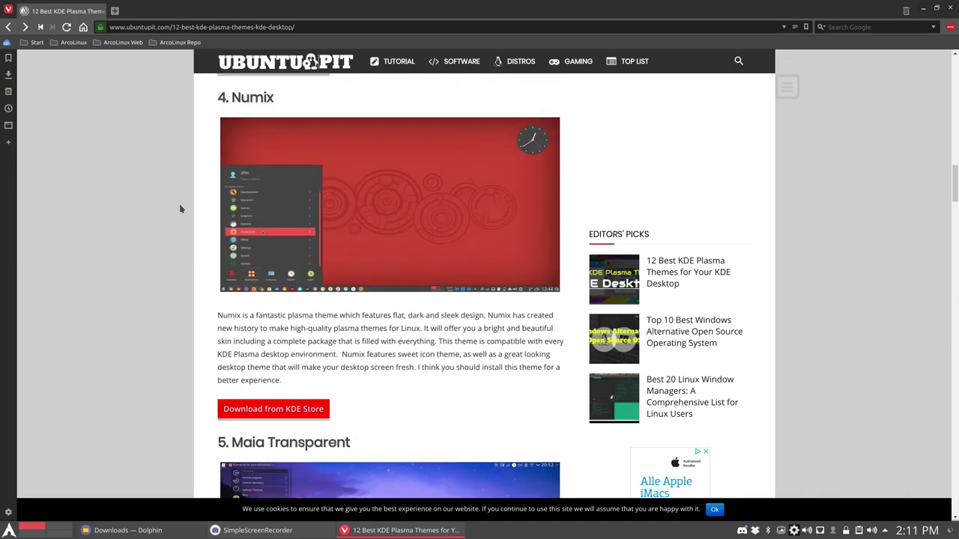
{"action": "scroll", "coordinate": [180, 209], "scroll_direction": "up", "scroll_amount": 8}
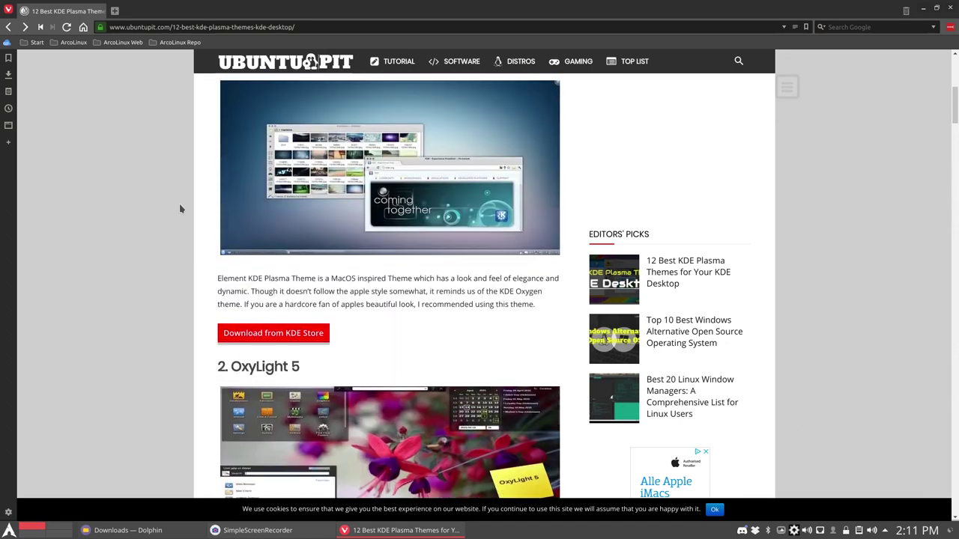
{"action": "left_click", "coordinate": [9, 27]}
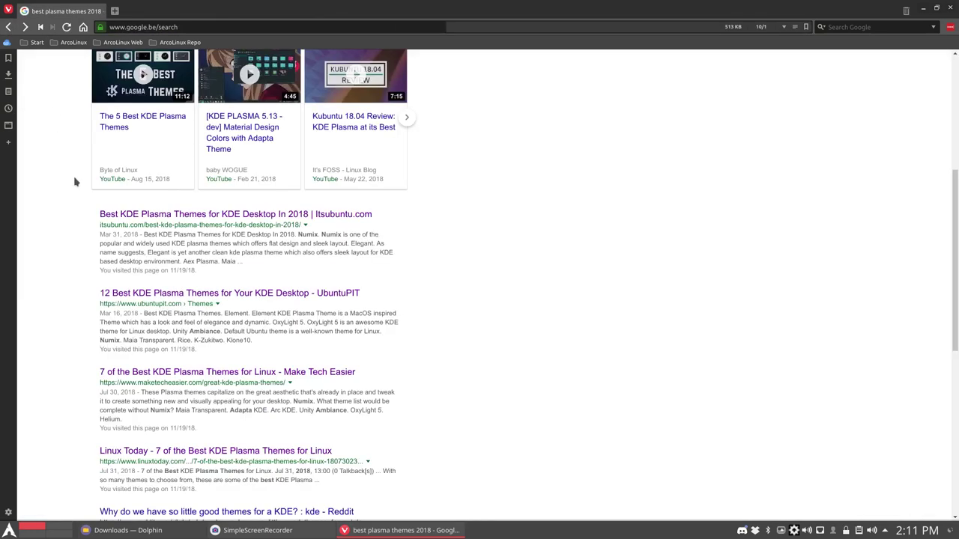
{"action": "left_click", "coordinate": [222, 215]}
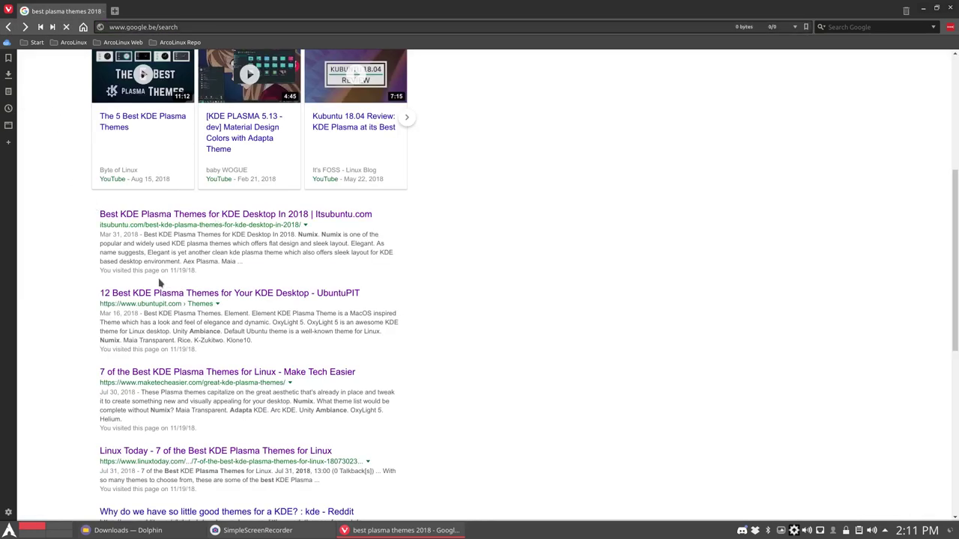
{"action": "scroll", "coordinate": [118, 303], "scroll_direction": "down", "scroll_amount": 5}
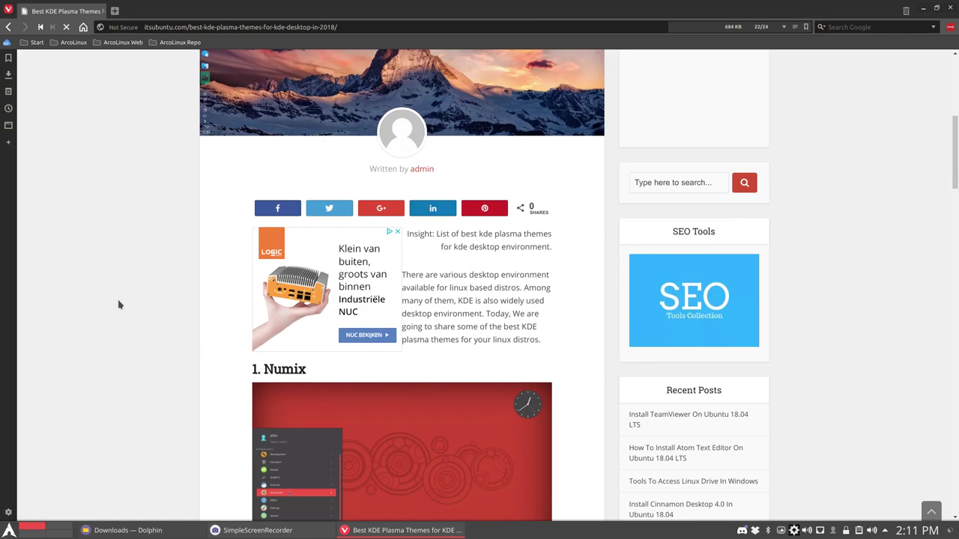
{"action": "scroll", "coordinate": [117, 304], "scroll_direction": "down", "scroll_amount": 10}
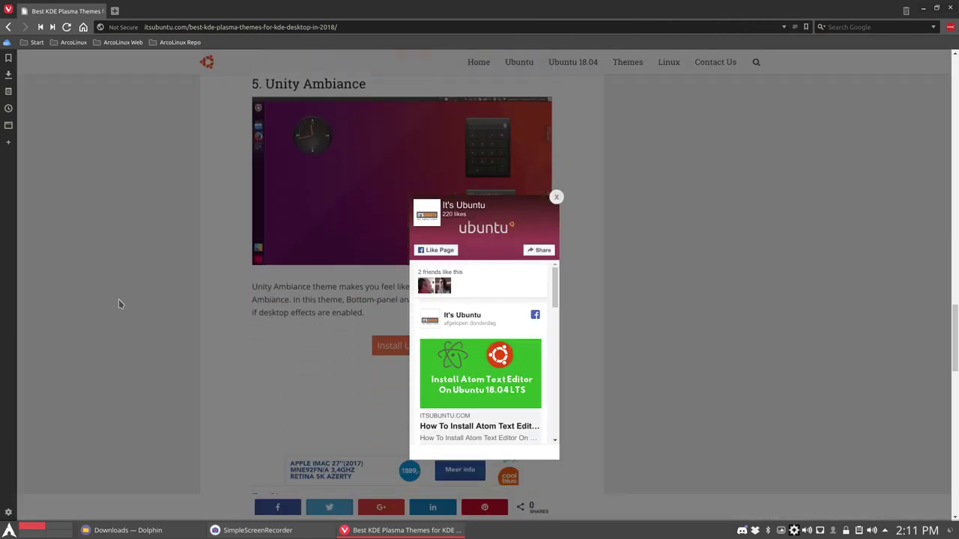
{"action": "scroll", "coordinate": [118, 303], "scroll_direction": "down", "scroll_amount": 3}
{"action": "left_click", "coordinate": [11, 28]}
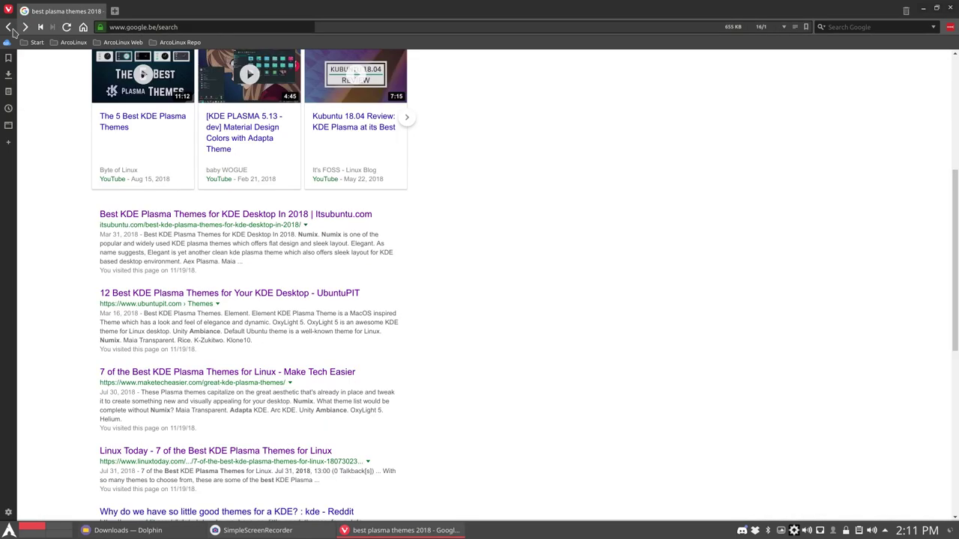
Step: Open Make Tech Easier's '7 of the Best KDE Plasma Themes' and scroll to 7. Helium
{"action": "left_click", "coordinate": [268, 372]}
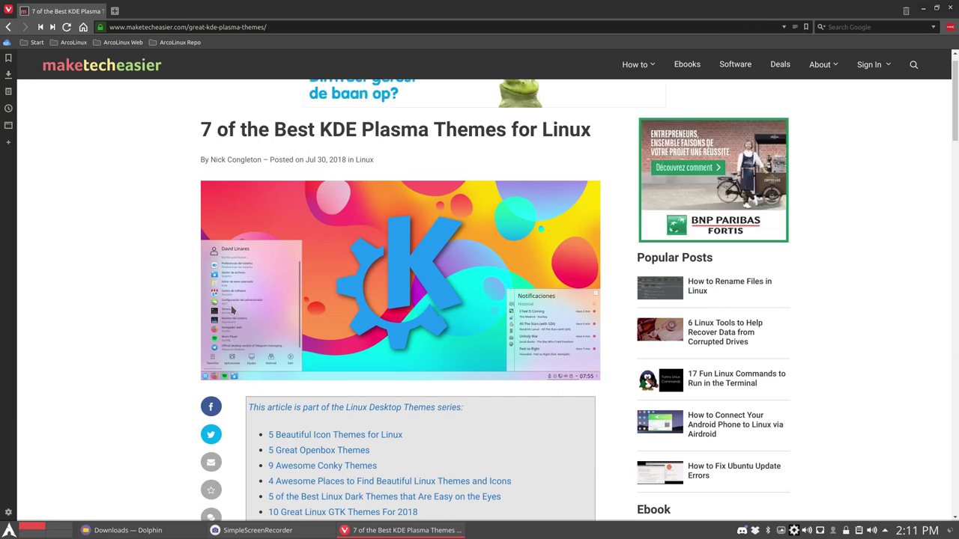
{"action": "scroll", "coordinate": [158, 286], "scroll_direction": "down", "scroll_amount": 5}
{"action": "scroll", "coordinate": [137, 286], "scroll_direction": "down", "scroll_amount": 13}
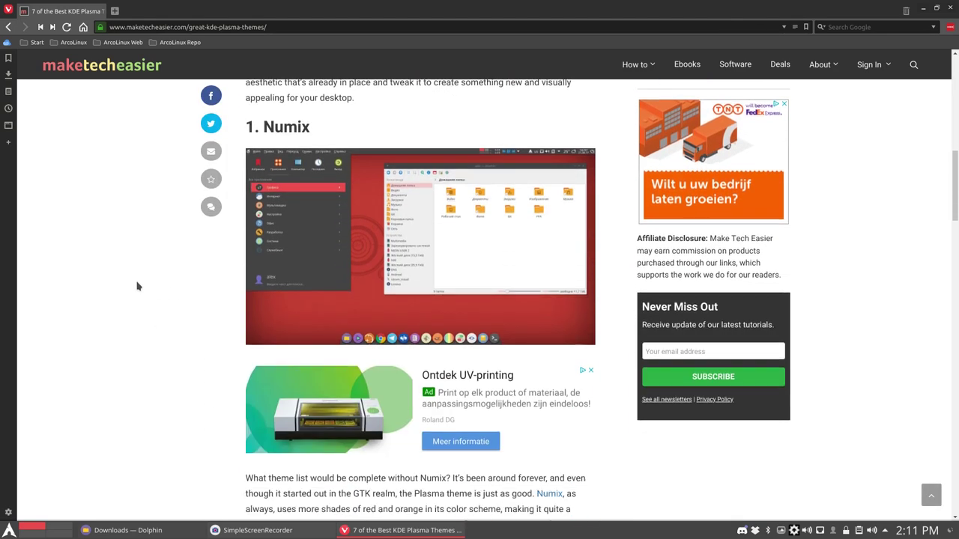
{"action": "scroll", "coordinate": [137, 286], "scroll_direction": "down", "scroll_amount": 14}
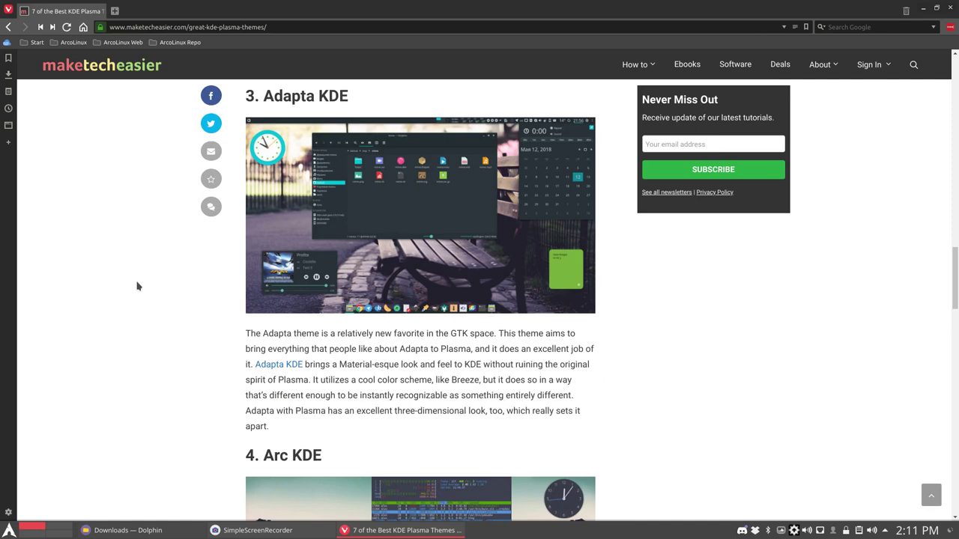
{"action": "scroll", "coordinate": [137, 287], "scroll_direction": "down", "scroll_amount": 8}
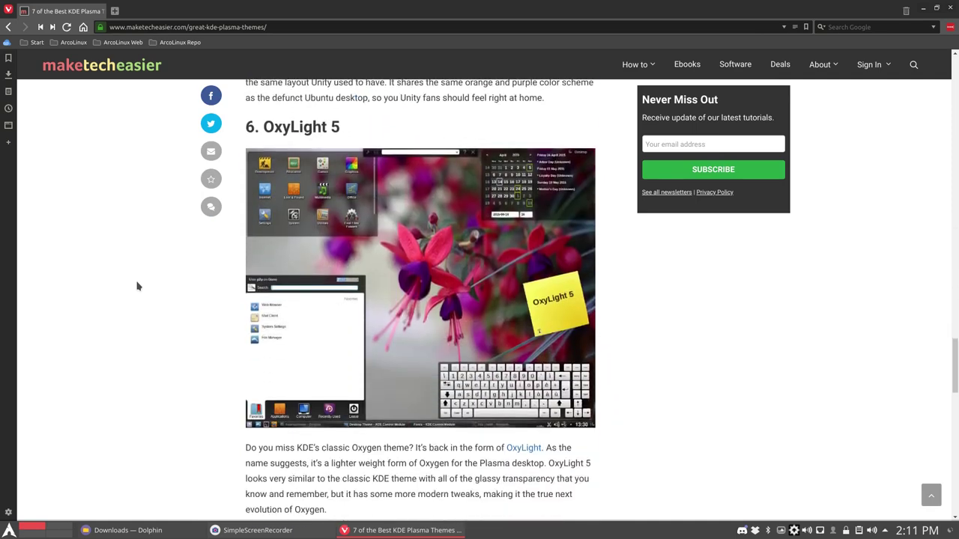
{"action": "scroll", "coordinate": [395, 286], "scroll_direction": "down", "scroll_amount": 2}
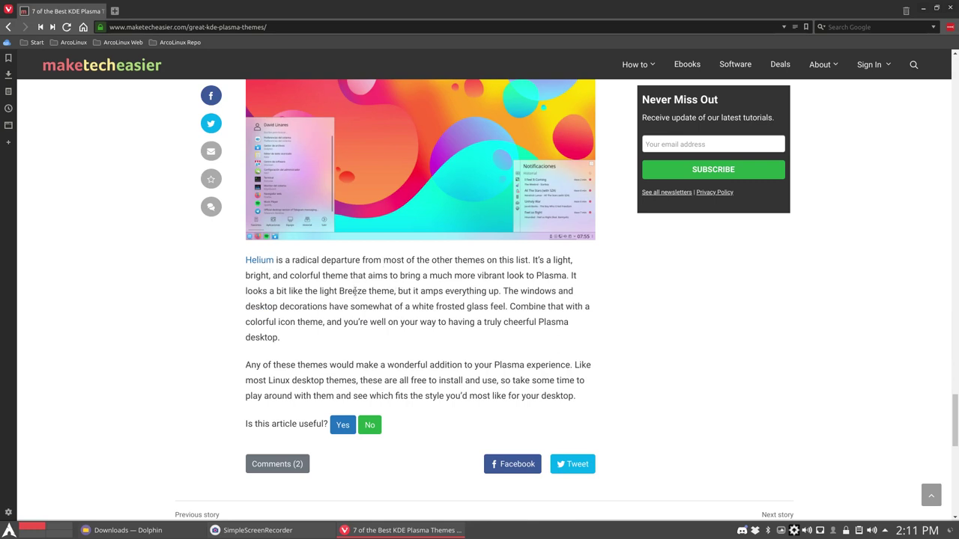
Step: Open Helium's KDE Store page and highlight 'Plasma 5' in its description
{"action": "left_click", "coordinate": [265, 263]}
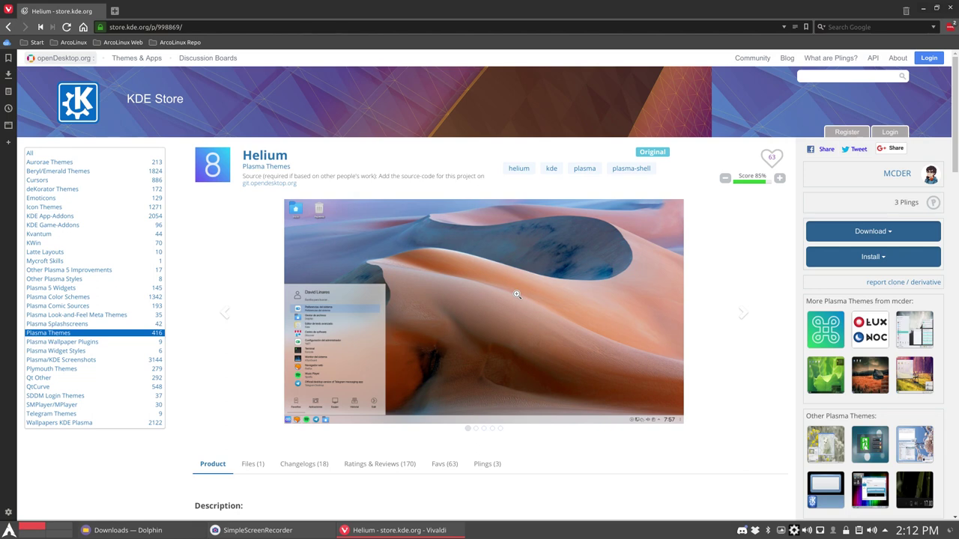
{"action": "scroll", "coordinate": [228, 328], "scroll_direction": "down", "scroll_amount": 3}
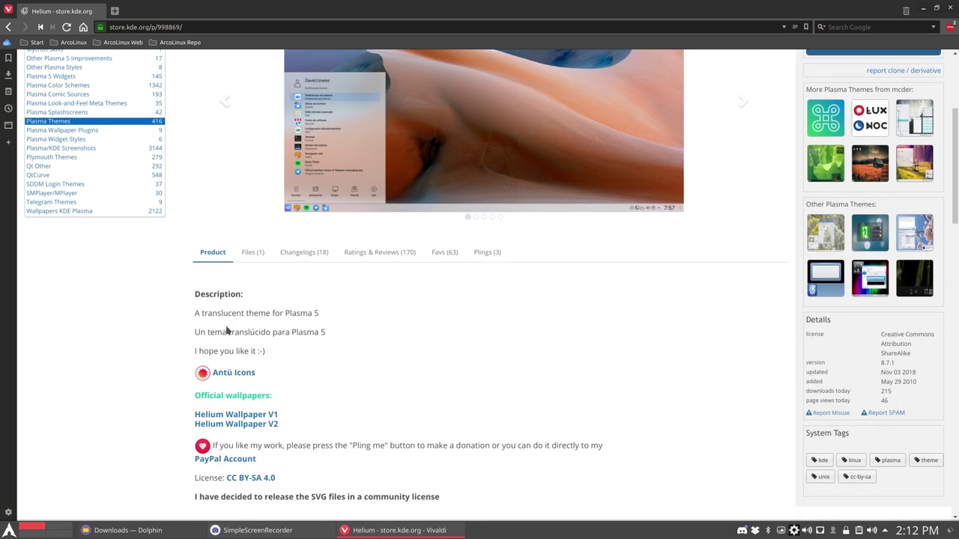
{"action": "left_click_drag", "start_coordinate": [204, 312], "coordinate": [319, 313]}
{"action": "left_click", "coordinate": [293, 313]}
{"action": "scroll", "coordinate": [312, 350], "scroll_direction": "down", "scroll_amount": 3}
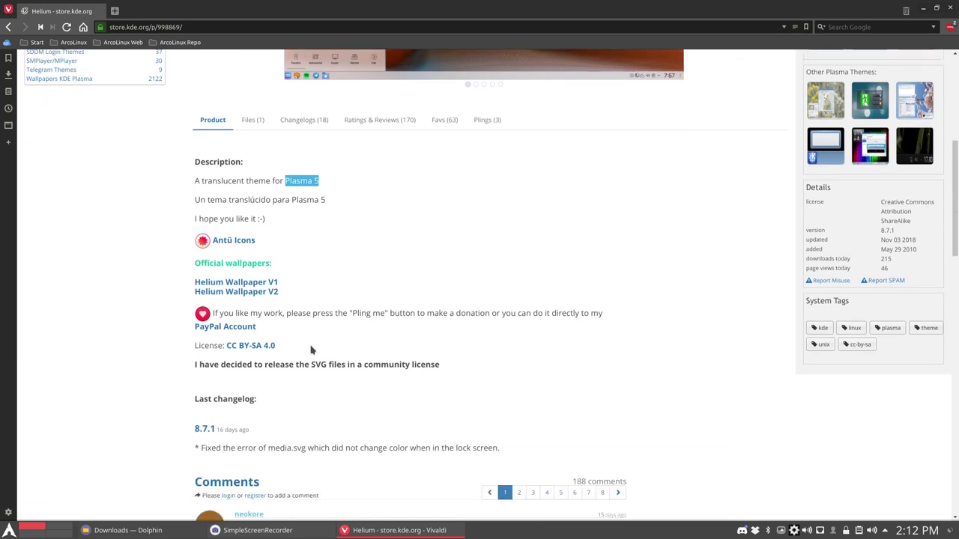
{"action": "scroll", "coordinate": [450, 295], "scroll_direction": "up", "scroll_amount": 5}
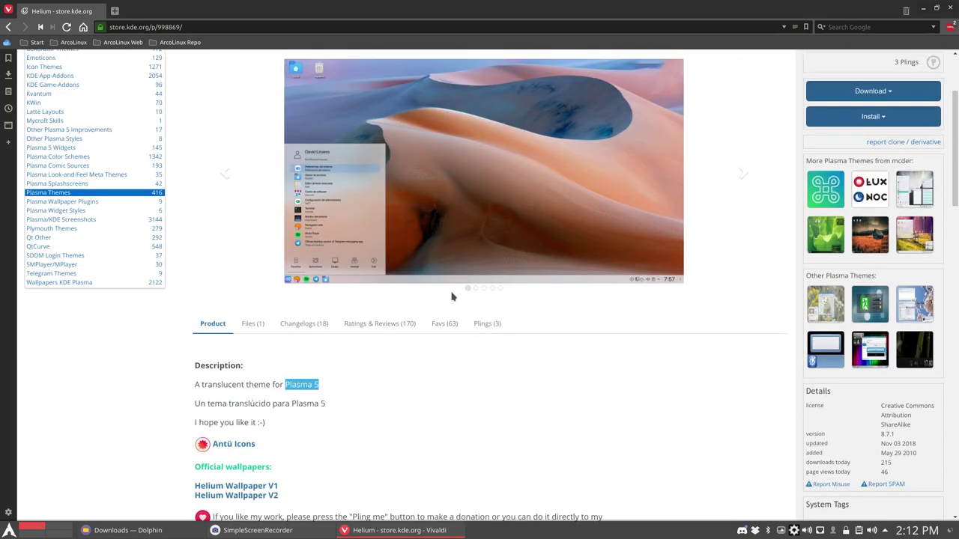
Step: Scroll through Helium's changelog and comments, then back to the top of the page
{"action": "scroll", "coordinate": [452, 293], "scroll_direction": "down", "scroll_amount": 5}
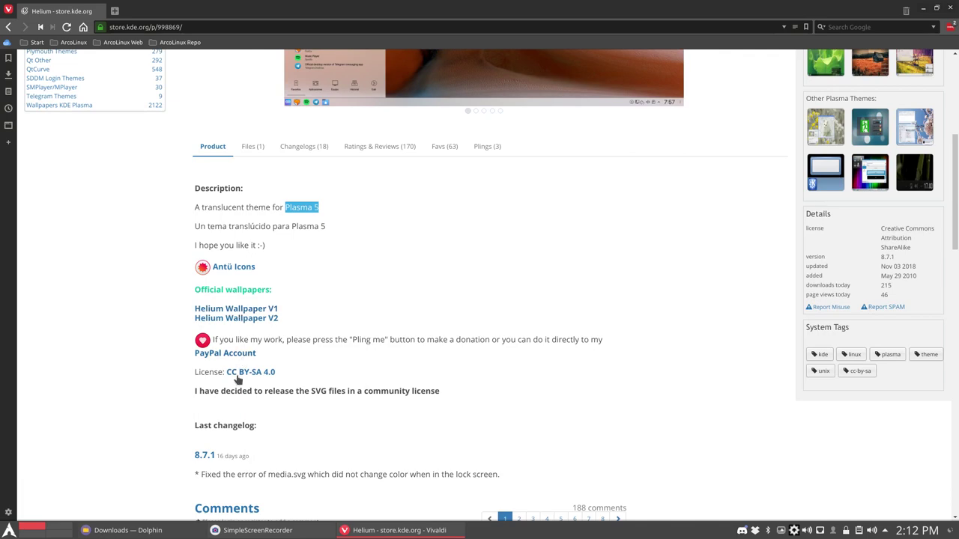
{"action": "scroll", "coordinate": [174, 442], "scroll_direction": "down", "scroll_amount": 3}
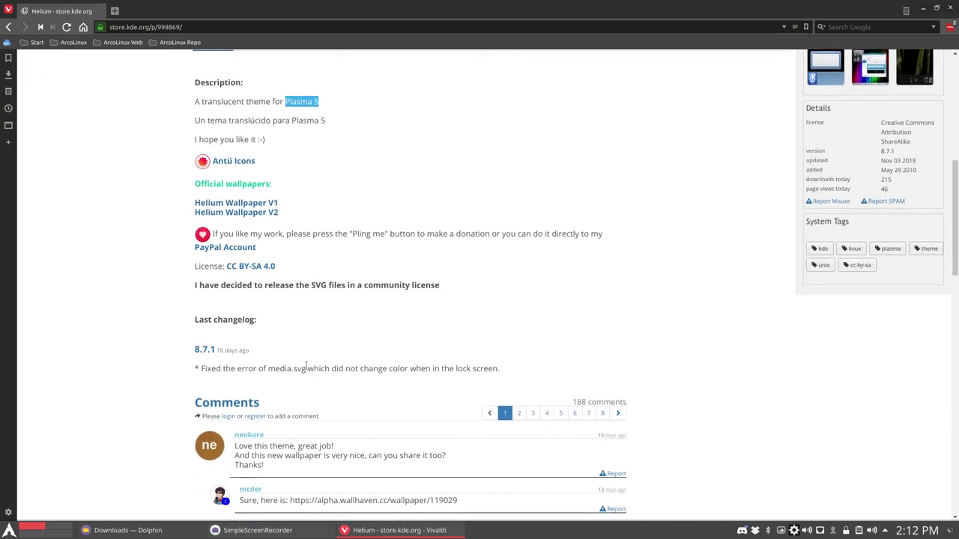
{"action": "scroll", "coordinate": [180, 434], "scroll_direction": "down", "scroll_amount": 4}
{"action": "scroll", "coordinate": [188, 412], "scroll_direction": "down", "scroll_amount": 7}
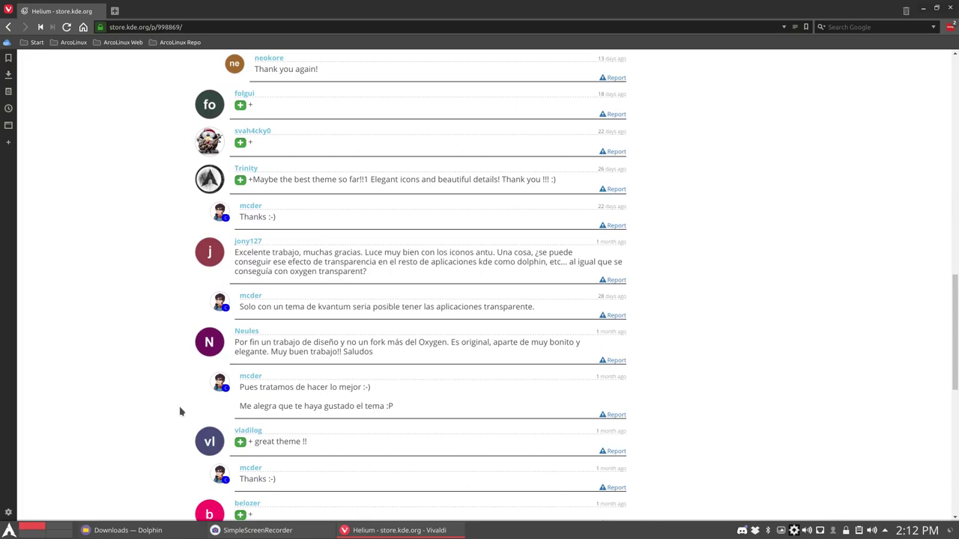
{"action": "scroll", "coordinate": [180, 412], "scroll_direction": "up", "scroll_amount": 20}
{"action": "scroll", "coordinate": [179, 412], "scroll_direction": "down", "scroll_amount": 10}
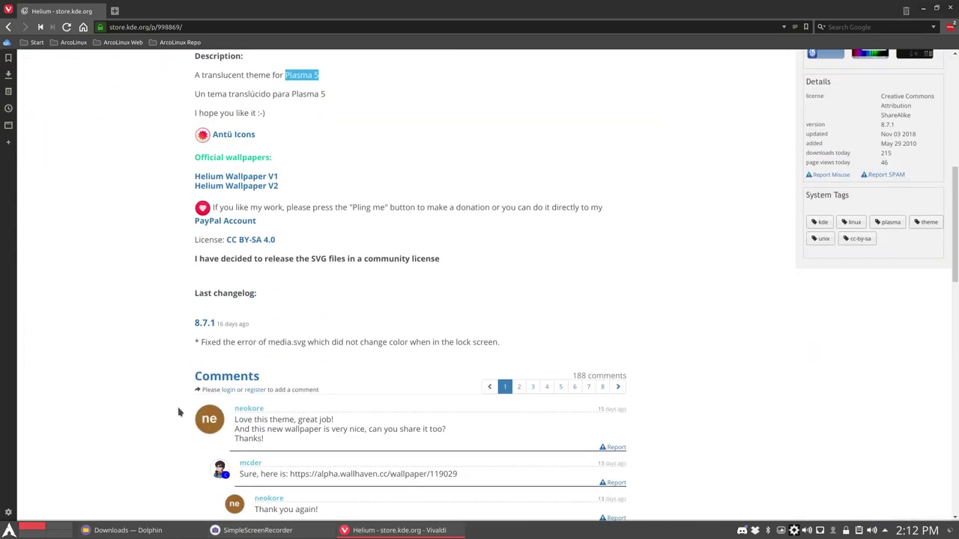
{"action": "scroll", "coordinate": [178, 412], "scroll_direction": "up", "scroll_amount": 2}
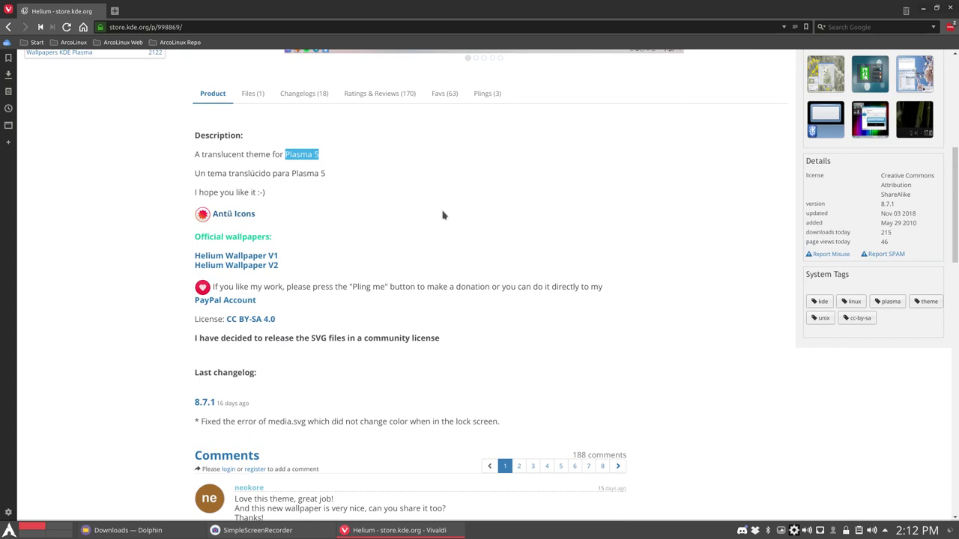
{"action": "scroll", "coordinate": [442, 215], "scroll_direction": "up", "scroll_amount": 5}
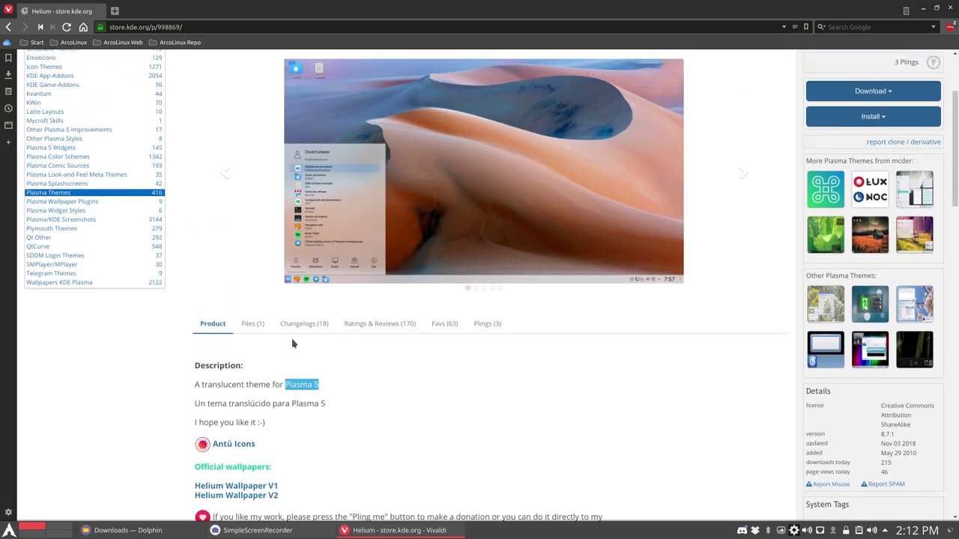
{"action": "scroll", "coordinate": [269, 344], "scroll_direction": "up", "scroll_amount": 3}
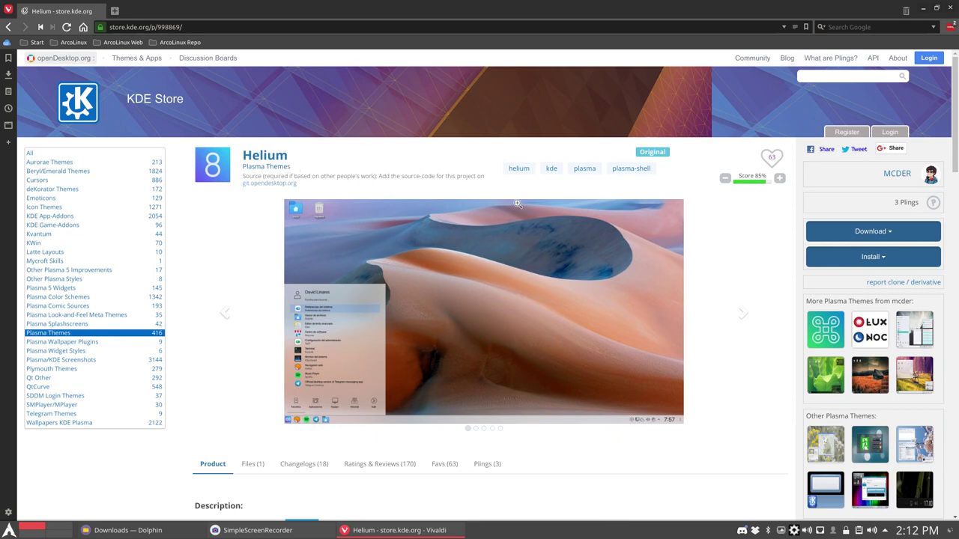
Step: Download Helium.tar.gz from the KDE Store, dismiss the supporter prompt, and minimise Vivaldi
{"action": "left_click", "coordinate": [879, 233]}
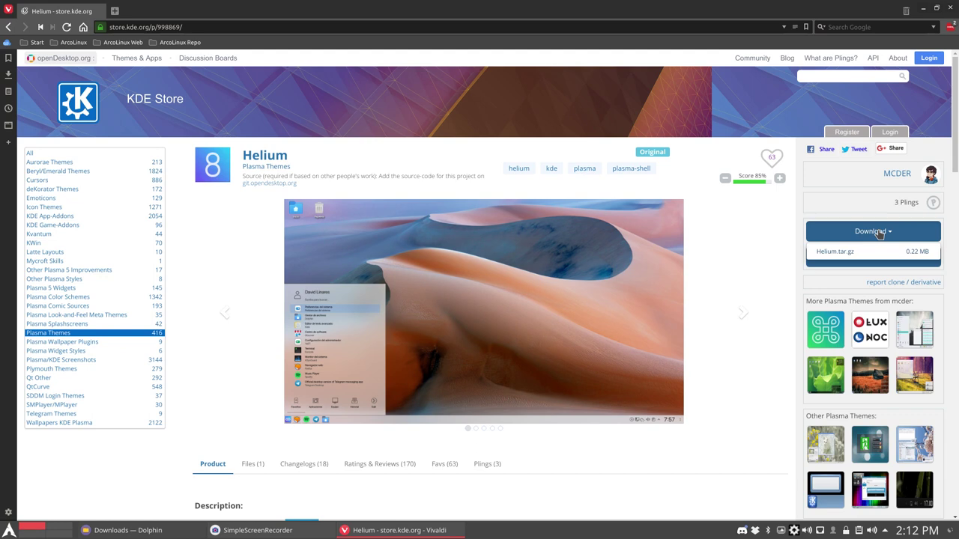
{"action": "left_click", "coordinate": [836, 252]}
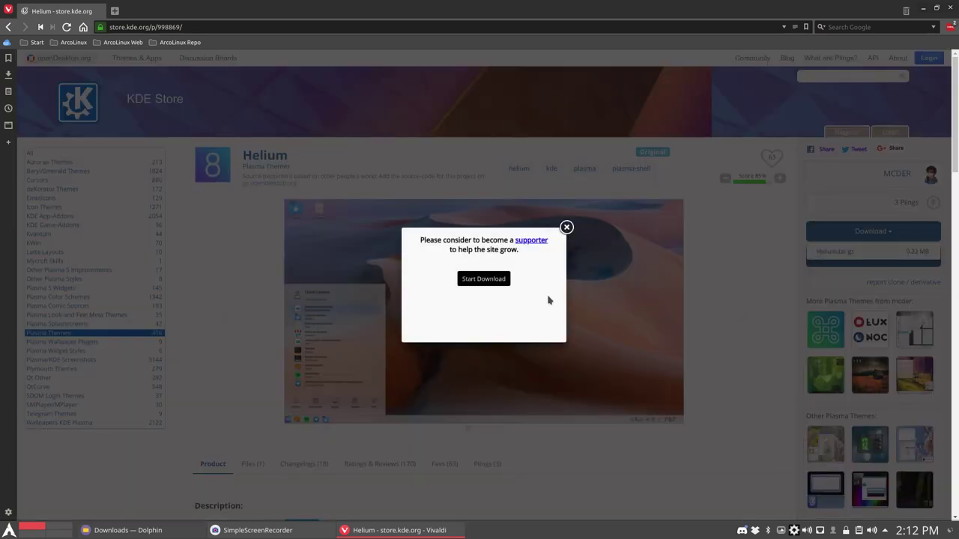
{"action": "left_click", "coordinate": [481, 285]}
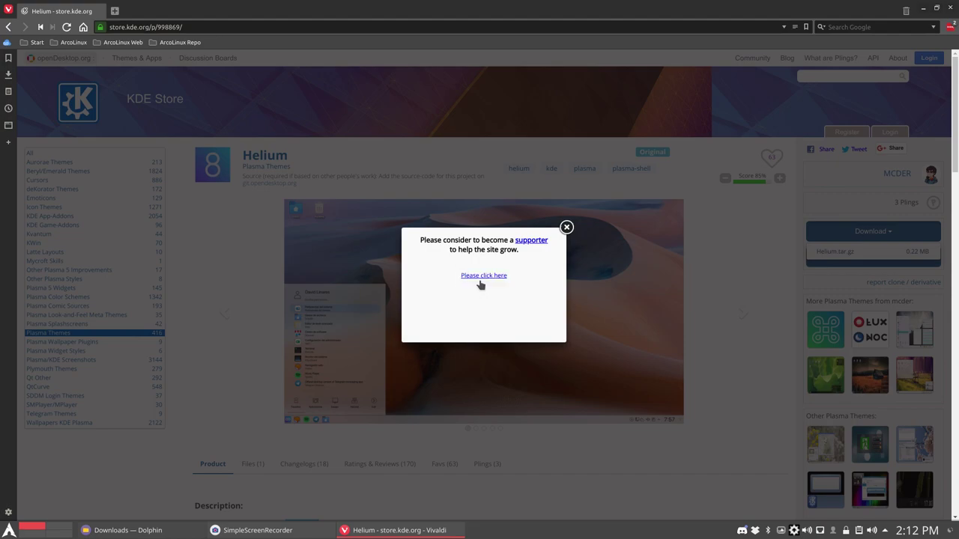
{"action": "left_click", "coordinate": [567, 227]}
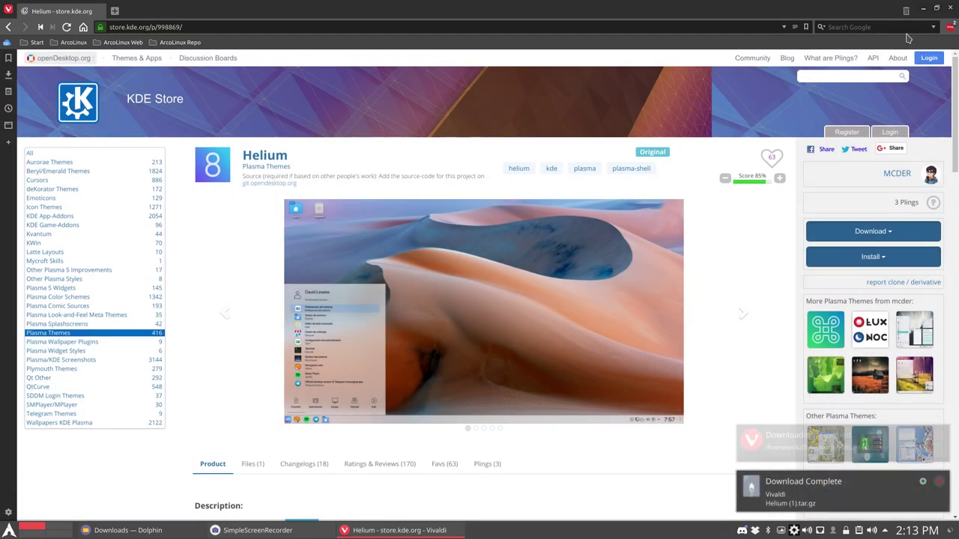
{"action": "left_click", "coordinate": [920, 9]}
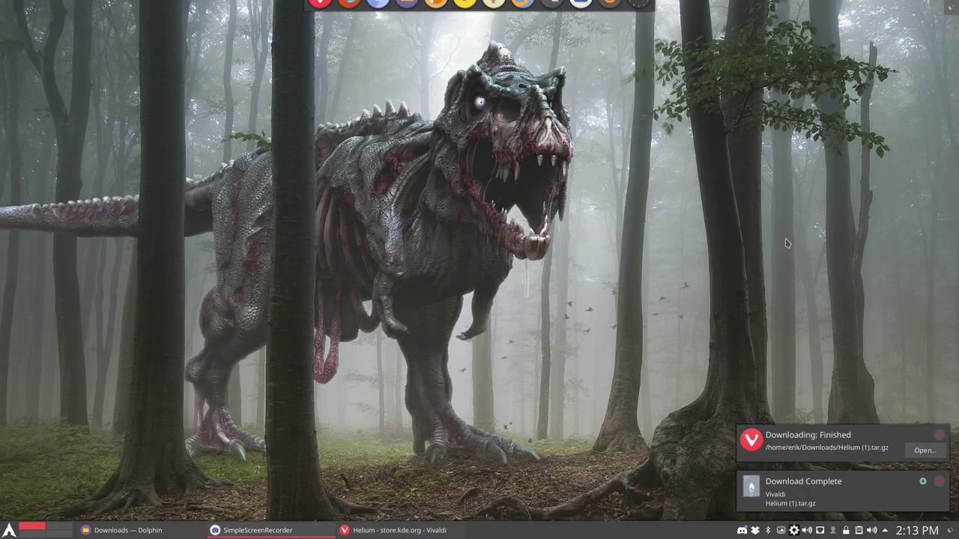
Step: Open Downloads from the notification and trash the duplicate Helium (1).tar.gz
{"action": "left_click", "coordinate": [818, 481]}
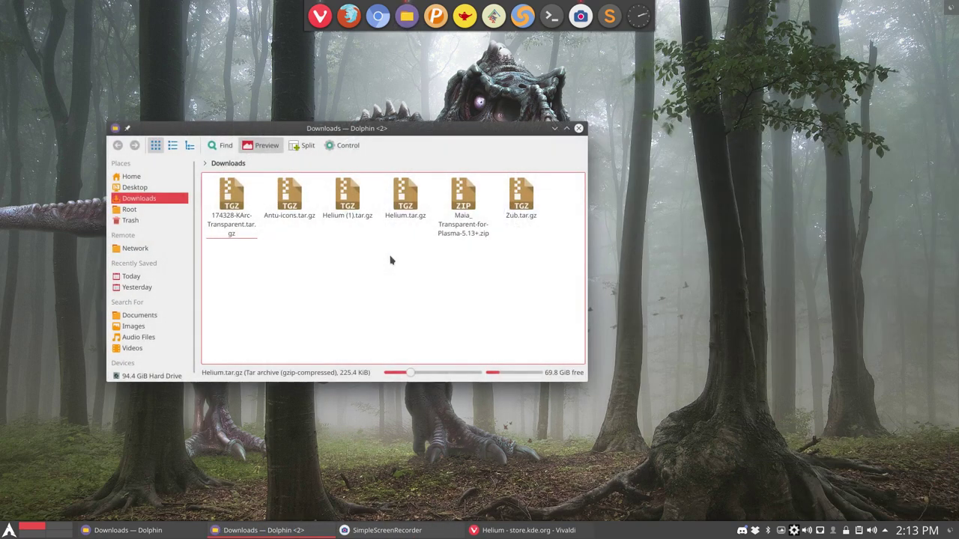
{"action": "left_click", "coordinate": [346, 197]}
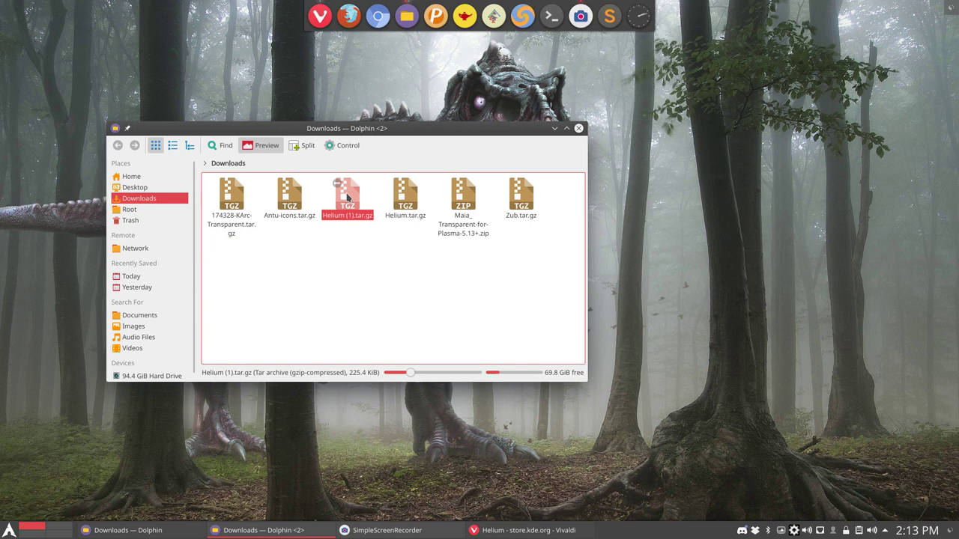
{"action": "key", "text": "Delete"}
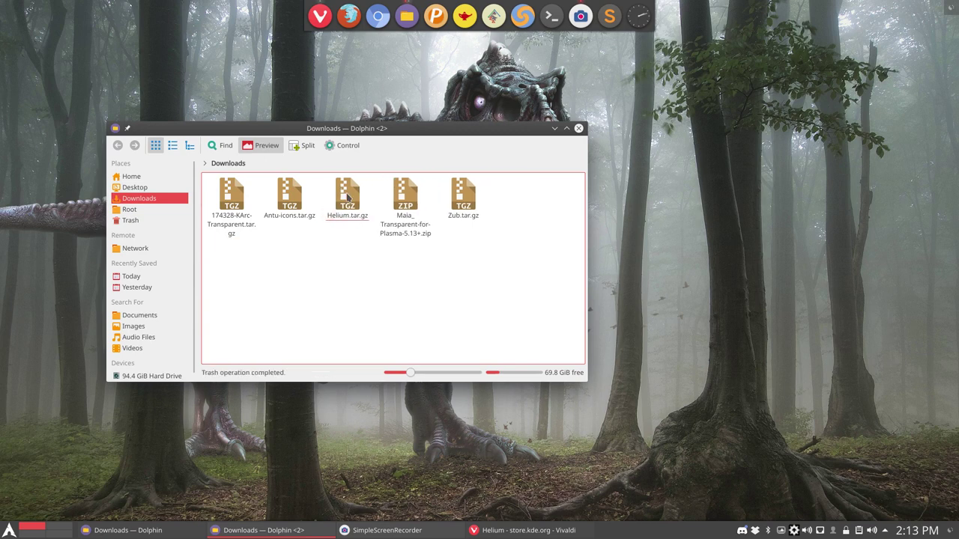
Step: Extract Helium.tar.gz right here in Downloads
{"action": "right_click", "coordinate": [346, 197]}
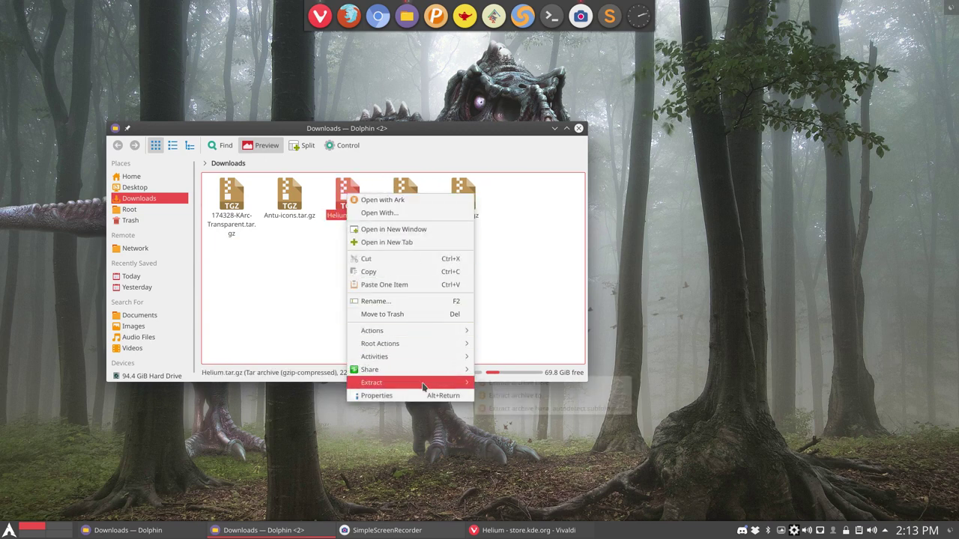
{"action": "mouse_move", "coordinate": [423, 384]}
{"action": "left_click", "coordinate": [518, 383]}
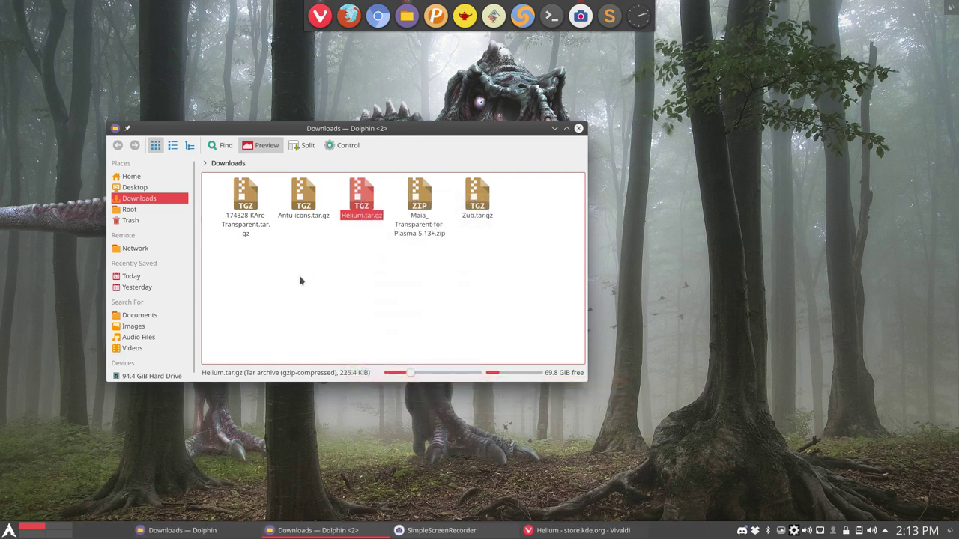
Step: Open the extracted Helium folder and check its dialogs, icons, widgets, colors and metadata.desktop
{"action": "left_click_drag", "start_coordinate": [239, 204], "coordinate": [466, 185]}
{"action": "left_click", "coordinate": [466, 185]}
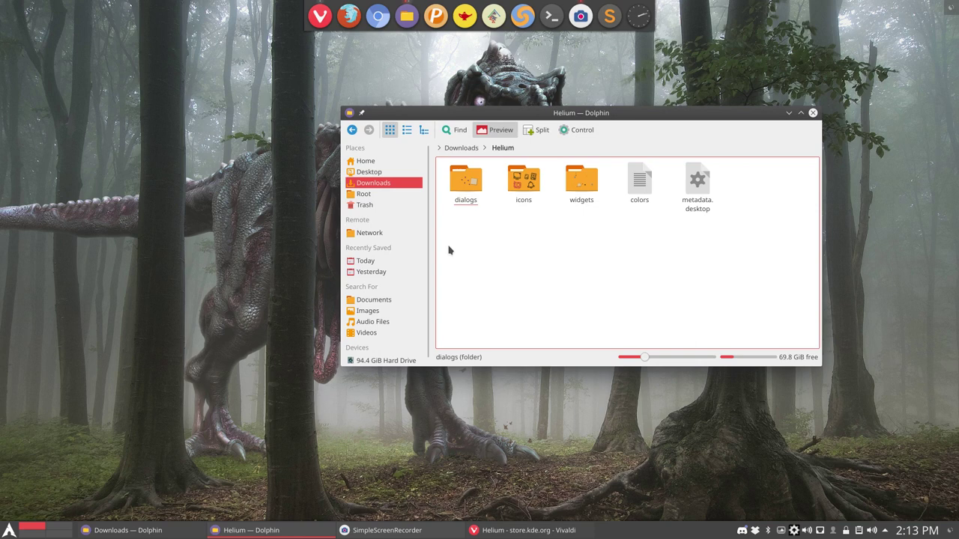
{"action": "left_click_drag", "start_coordinate": [482, 240], "coordinate": [712, 196]}
{"action": "left_click", "coordinate": [675, 270]}
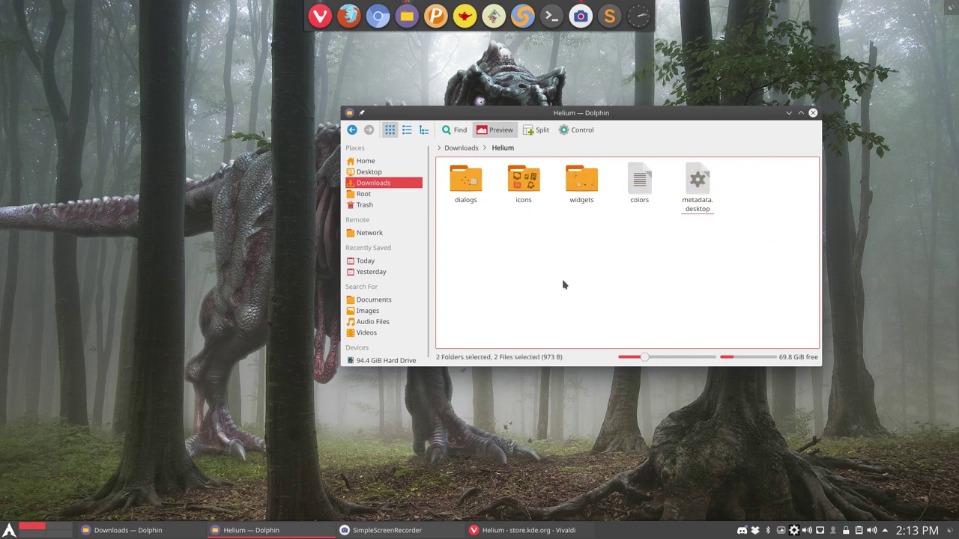
{"action": "left_click", "coordinate": [352, 129]}
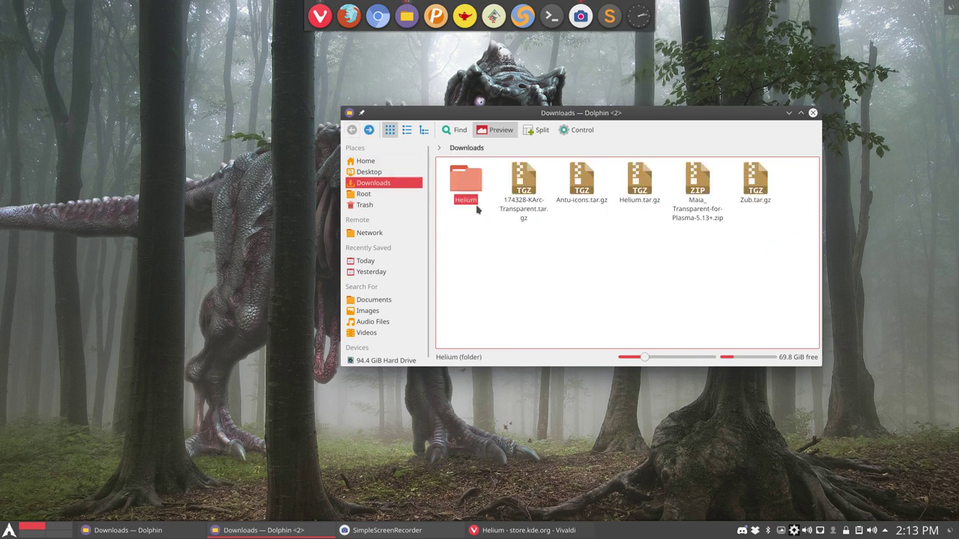
{"action": "left_click", "coordinate": [474, 188]}
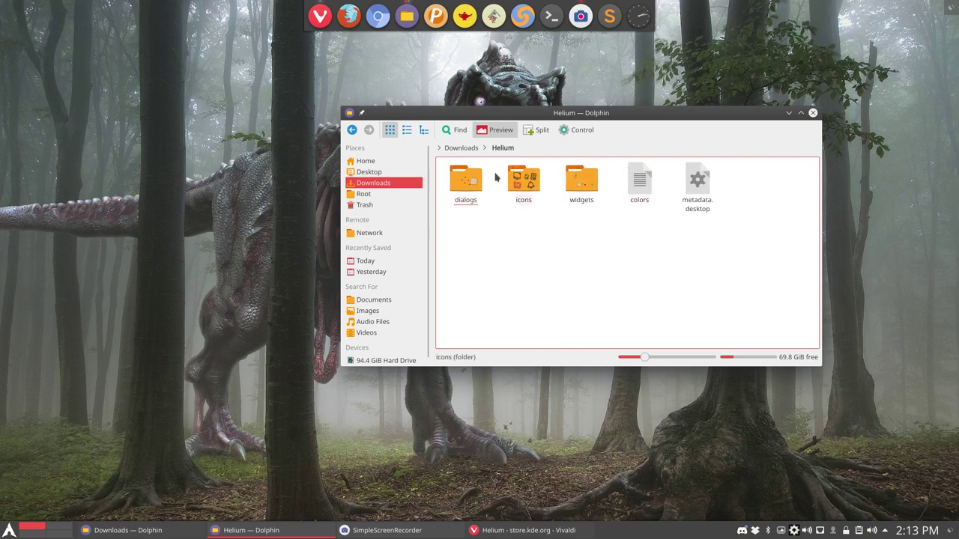
Step: Return to the Helium page in Vivaldi and look through its Files and Changelog sections
{"action": "left_click", "coordinate": [479, 530]}
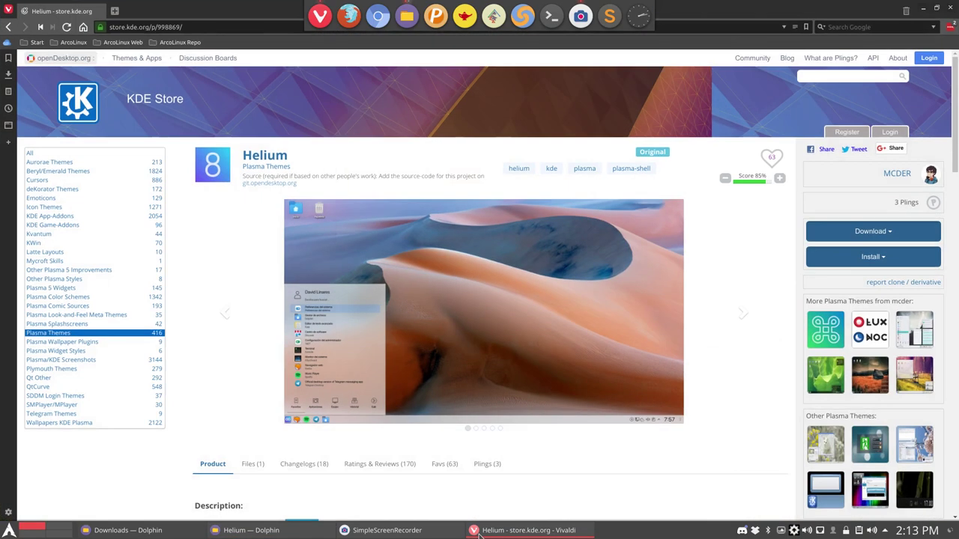
{"action": "scroll", "coordinate": [332, 442], "scroll_direction": "down", "scroll_amount": 3}
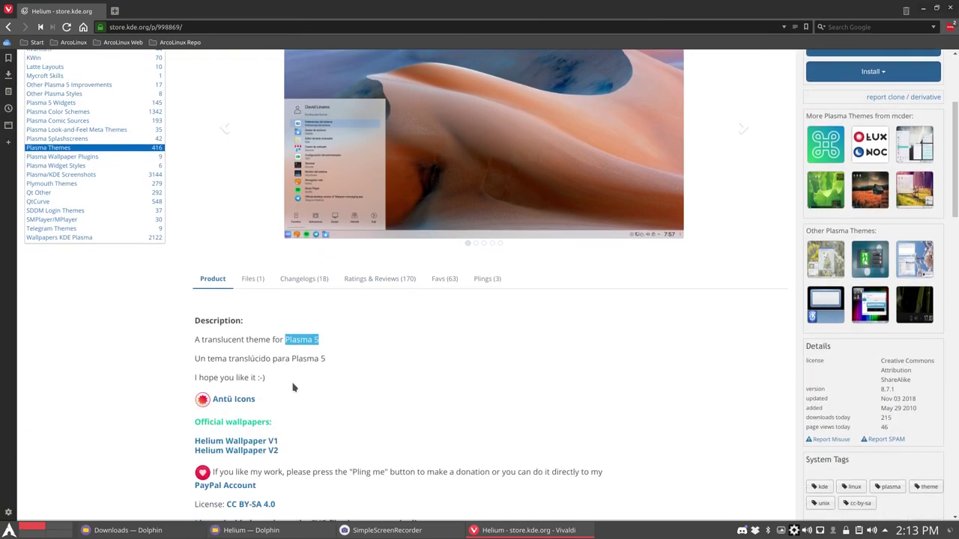
{"action": "scroll", "coordinate": [287, 382], "scroll_direction": "down", "scroll_amount": 4}
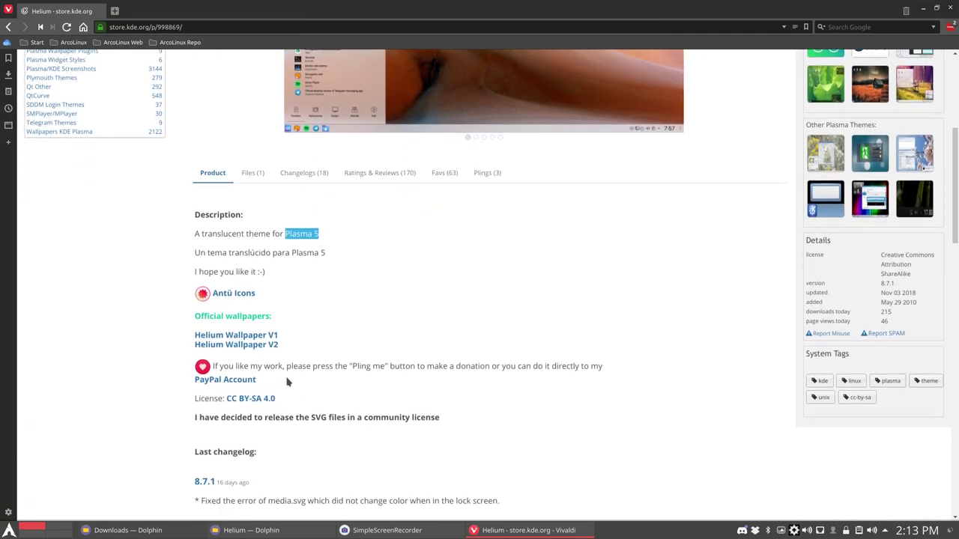
{"action": "scroll", "coordinate": [287, 382], "scroll_direction": "down", "scroll_amount": 2}
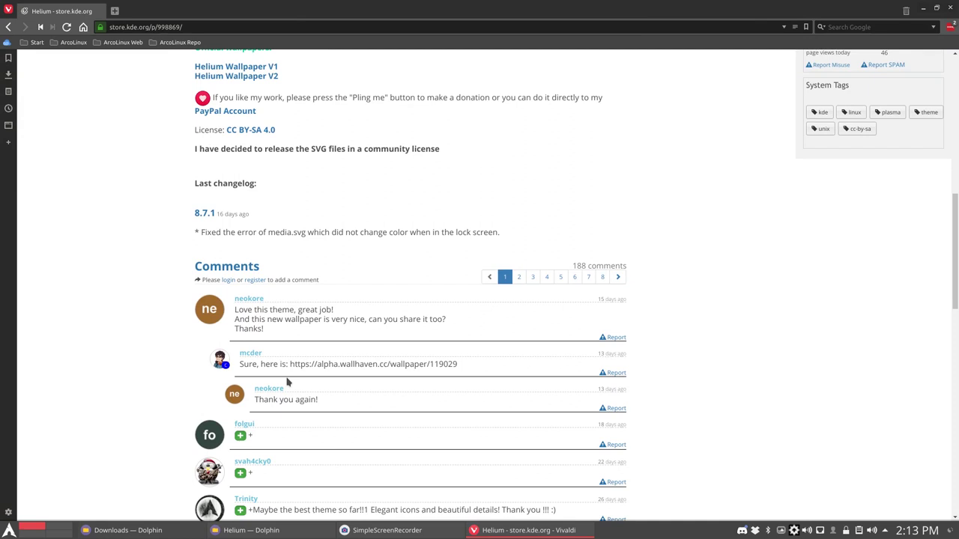
{"action": "scroll", "coordinate": [287, 381], "scroll_direction": "up", "scroll_amount": 5}
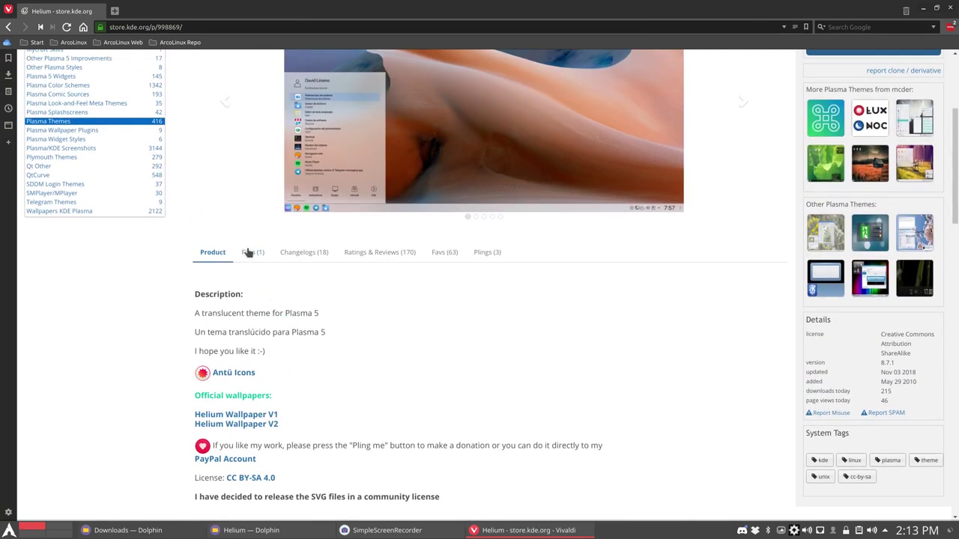
{"action": "left_click", "coordinate": [251, 253]}
{"action": "left_click", "coordinate": [288, 255]}
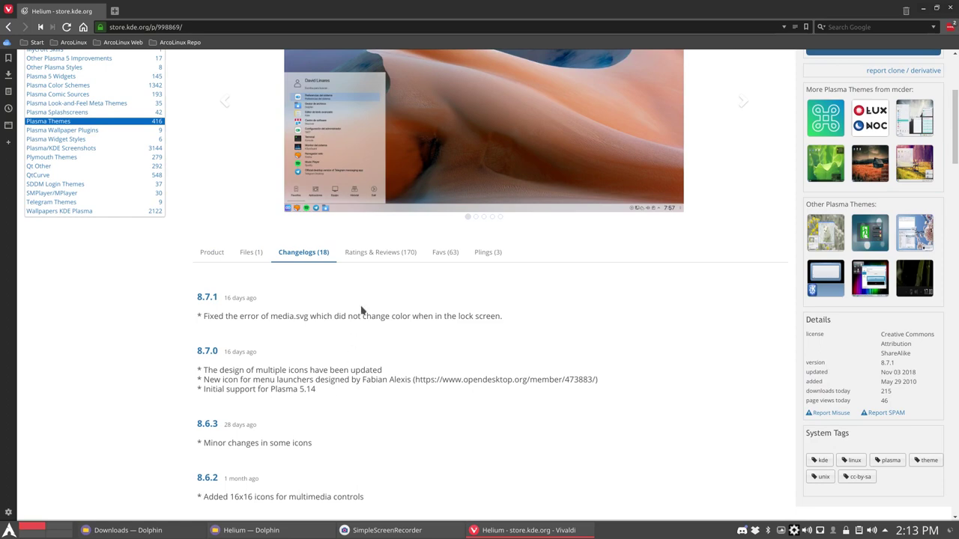
Step: Show Helium's Ratings & Reviews (170) and scroll through the reviews
{"action": "left_click", "coordinate": [385, 255]}
{"action": "scroll", "coordinate": [361, 446], "scroll_direction": "down", "scroll_amount": 1}
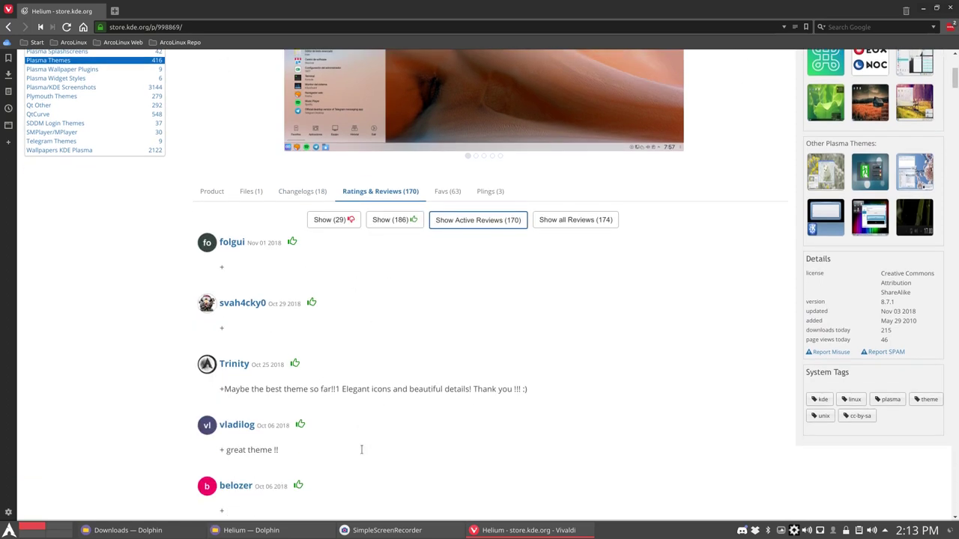
{"action": "scroll", "coordinate": [362, 449], "scroll_direction": "down", "scroll_amount": 3}
{"action": "scroll", "coordinate": [380, 437], "scroll_direction": "up", "scroll_amount": 8}
{"action": "scroll", "coordinate": [411, 435], "scroll_direction": "down", "scroll_amount": 1}
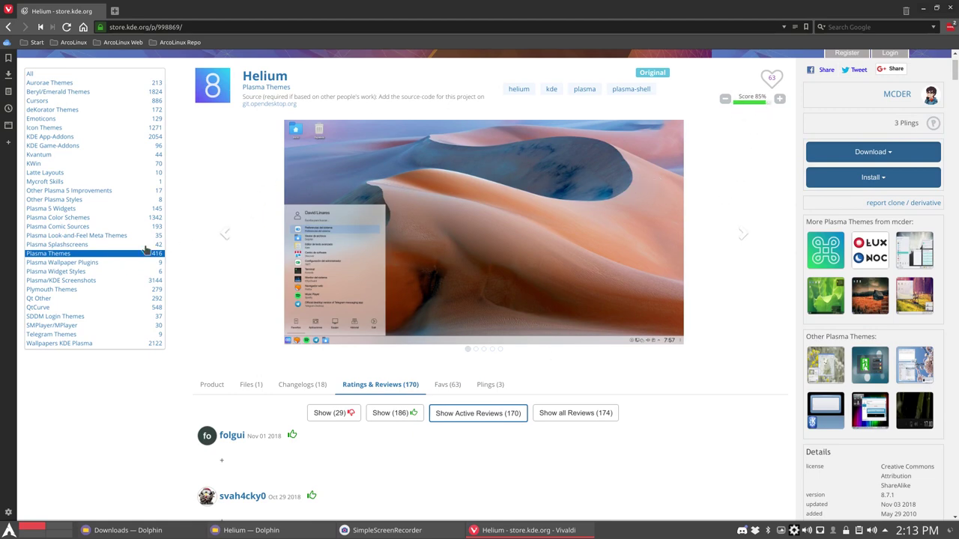
Step: Sort the Plasma Themes category by Top and scroll to Helium in fifth place
{"action": "left_click", "coordinate": [64, 255]}
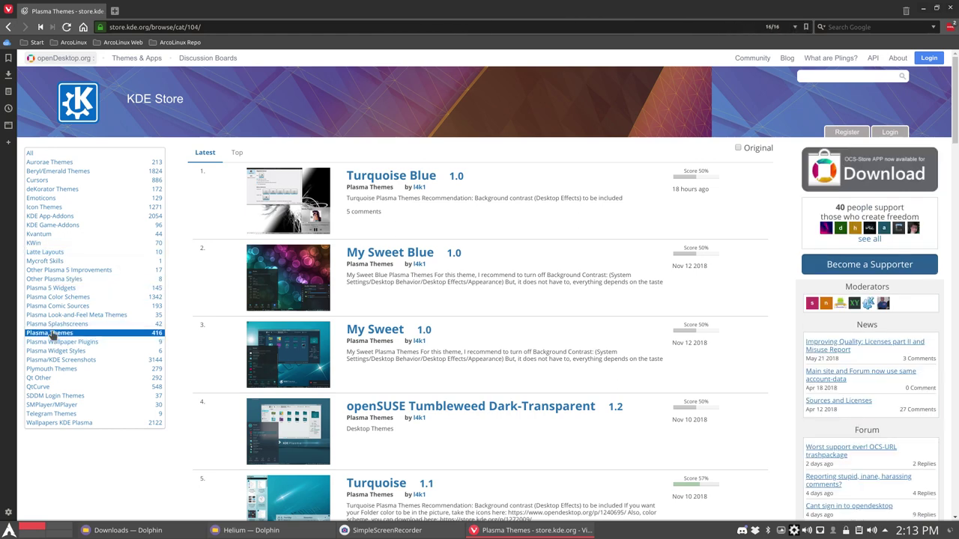
{"action": "left_click", "coordinate": [237, 153]}
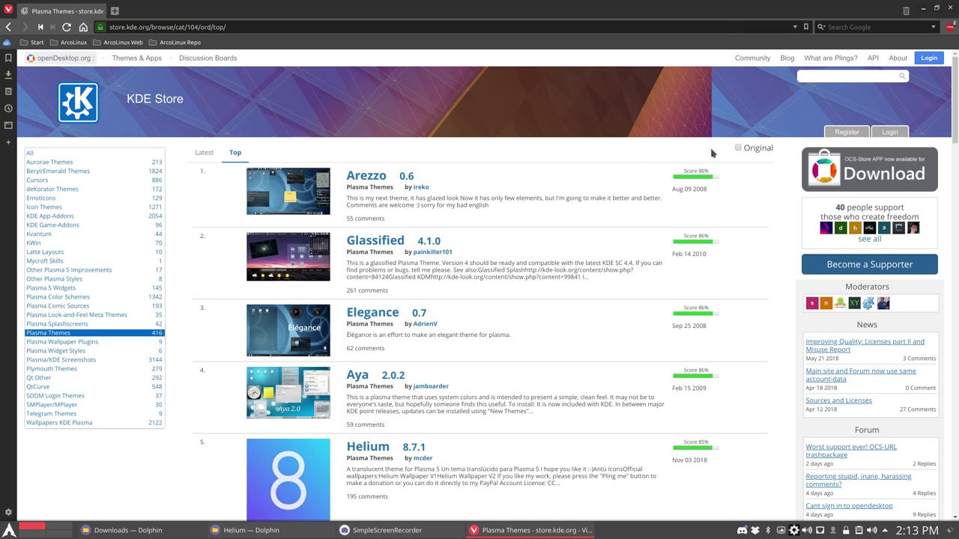
{"action": "scroll", "coordinate": [514, 252], "scroll_direction": "down", "scroll_amount": 5}
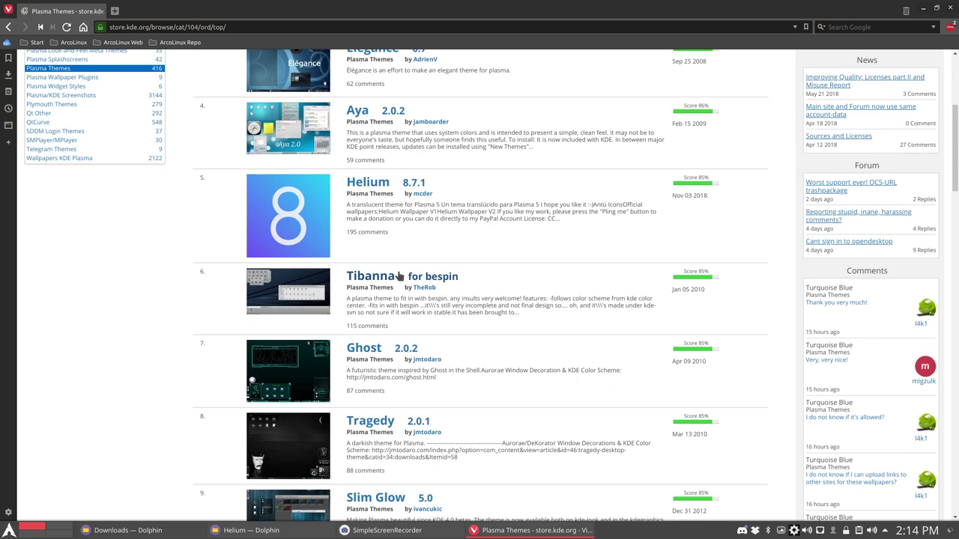
Step: Cut the extracted Helium folder from Downloads in Dolphin
{"action": "left_click", "coordinate": [926, 10]}
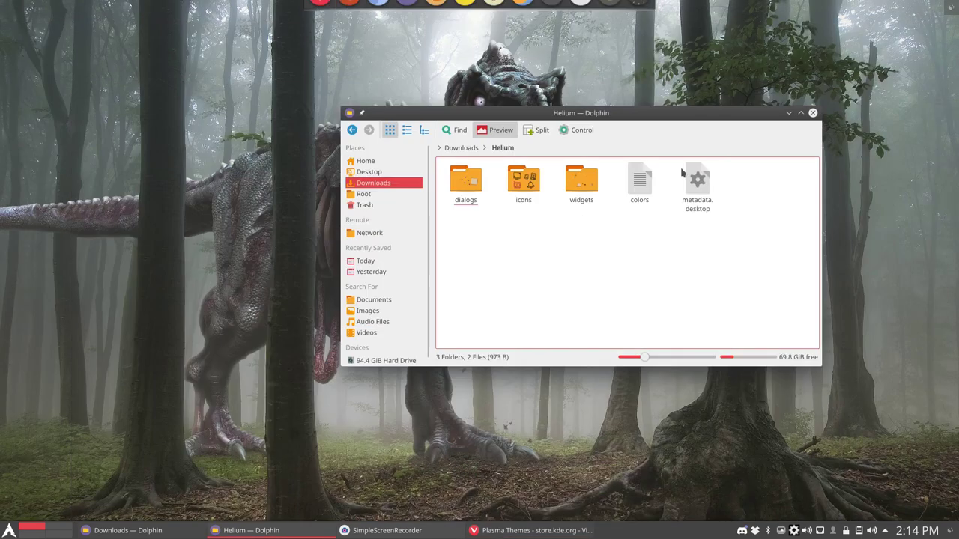
{"action": "left_click", "coordinate": [451, 146]}
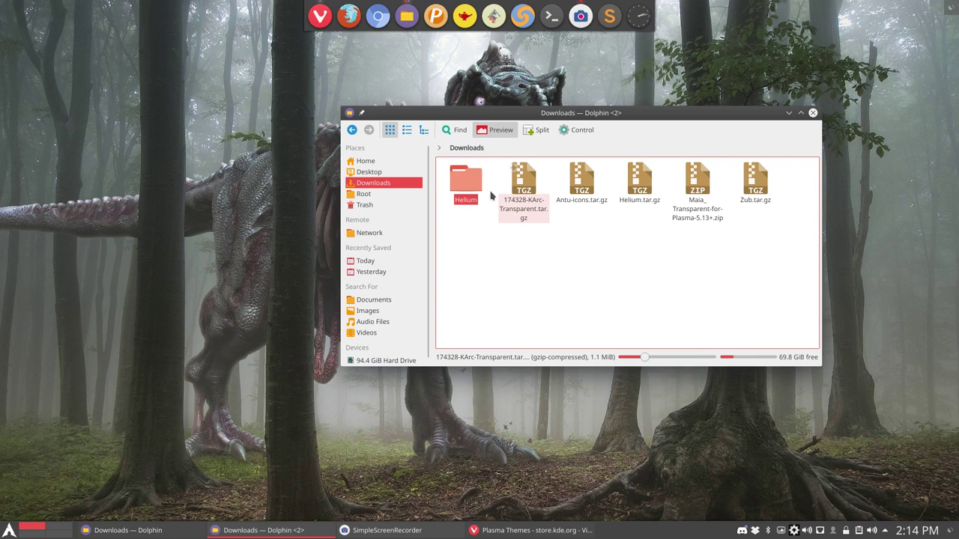
{"action": "right_click", "coordinate": [467, 182]}
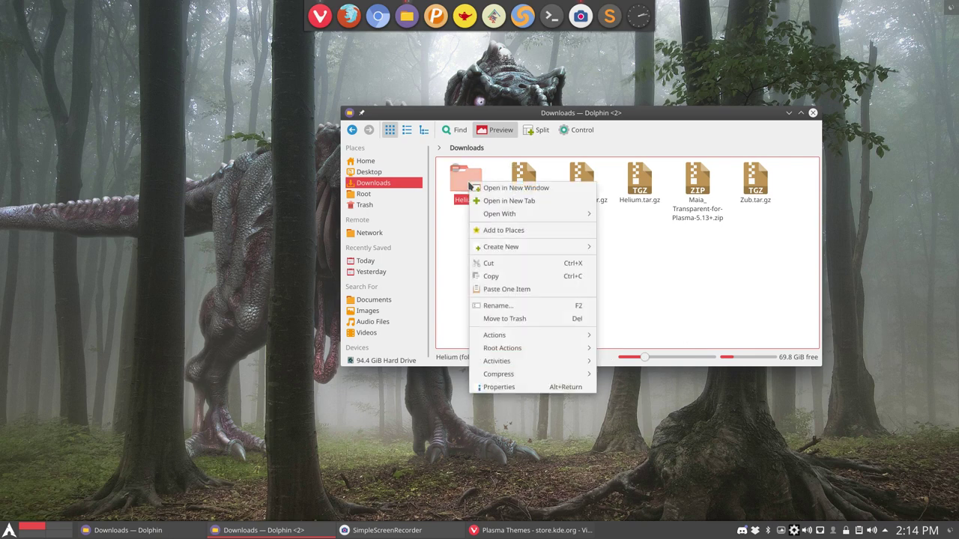
{"action": "left_click", "coordinate": [512, 264]}
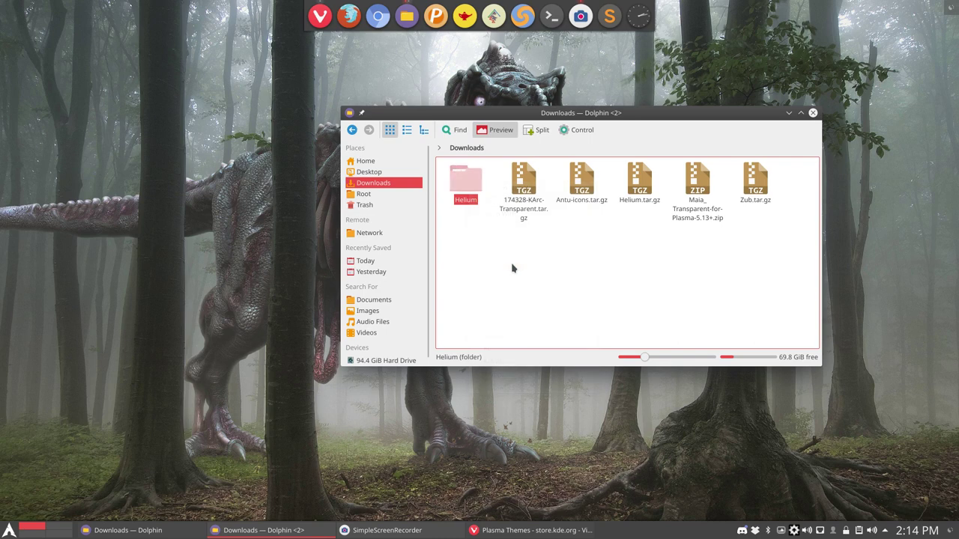
Step: Show hidden files in Home and open .local/share/plasma/desktoptheme
{"action": "left_click", "coordinate": [367, 161]}
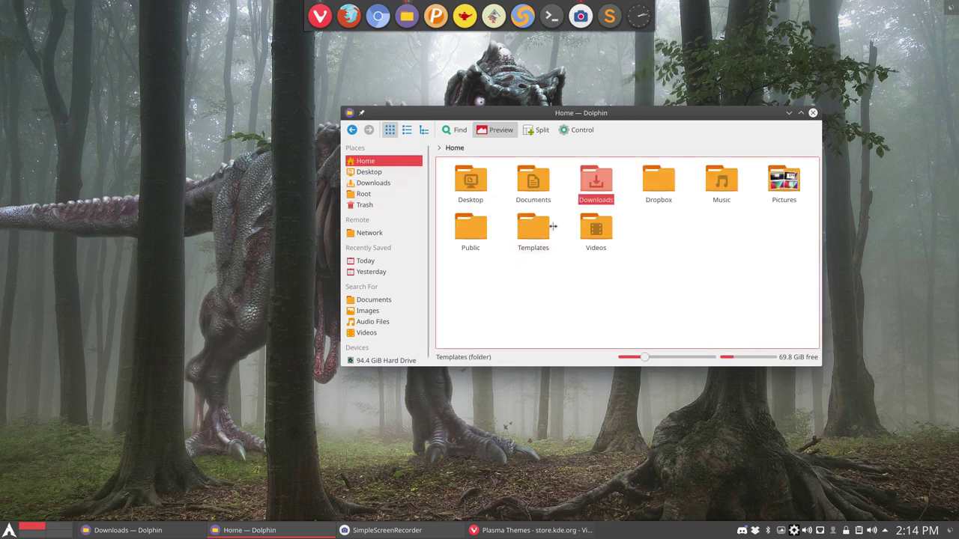
{"action": "key", "text": "alt+period"}
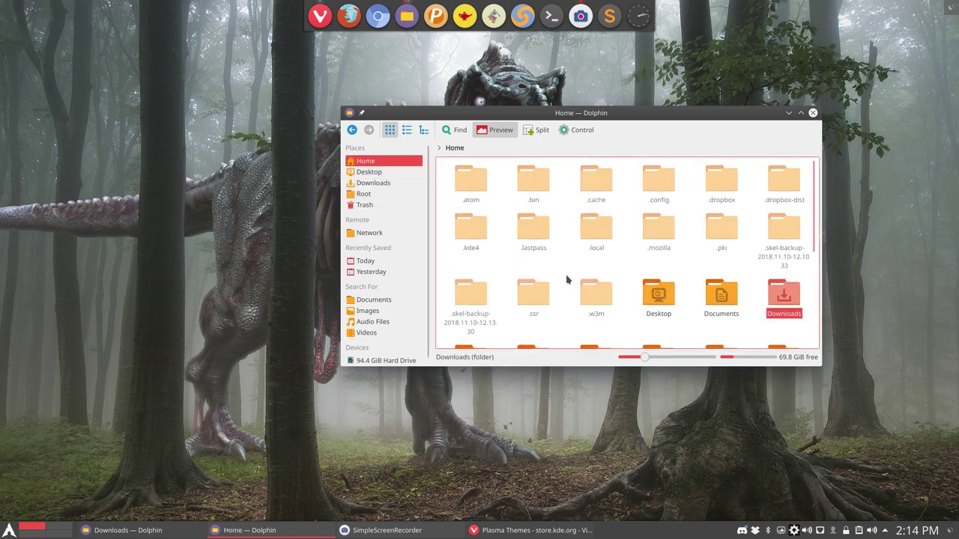
{"action": "left_click", "coordinate": [592, 231]}
{"action": "double_click", "coordinate": [593, 231]}
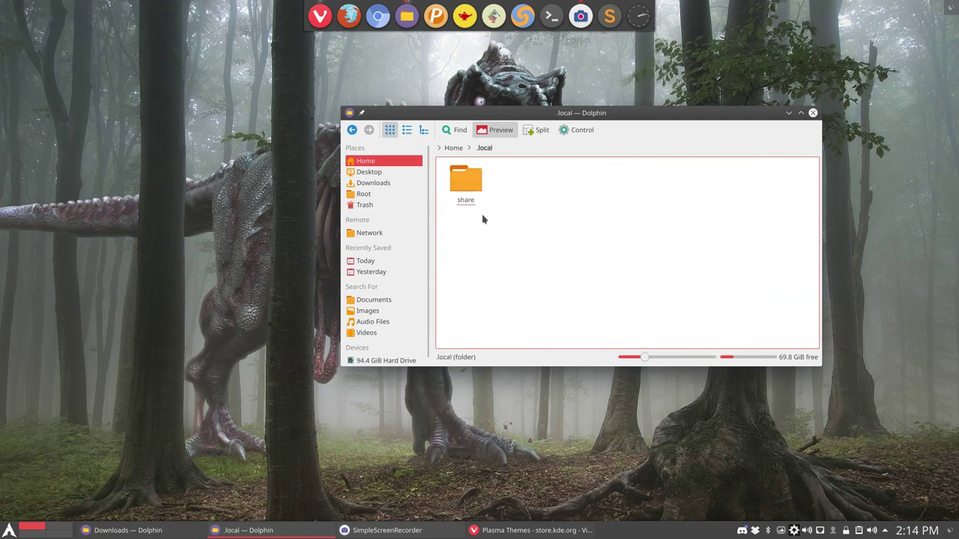
{"action": "double_click", "coordinate": [479, 214]}
{"action": "scroll", "coordinate": [579, 300], "scroll_direction": "down", "scroll_amount": 3}
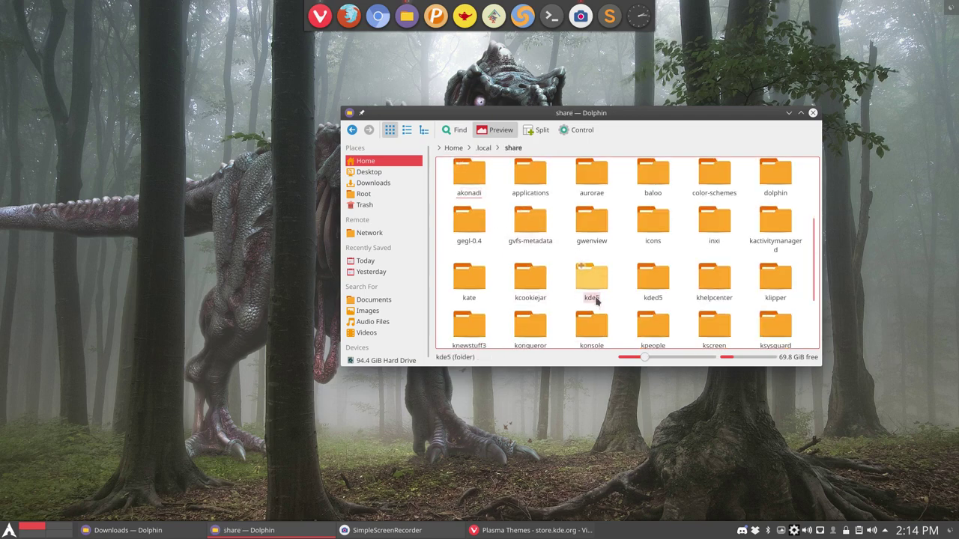
{"action": "left_click", "coordinate": [589, 299]}
{"action": "double_click", "coordinate": [589, 299]}
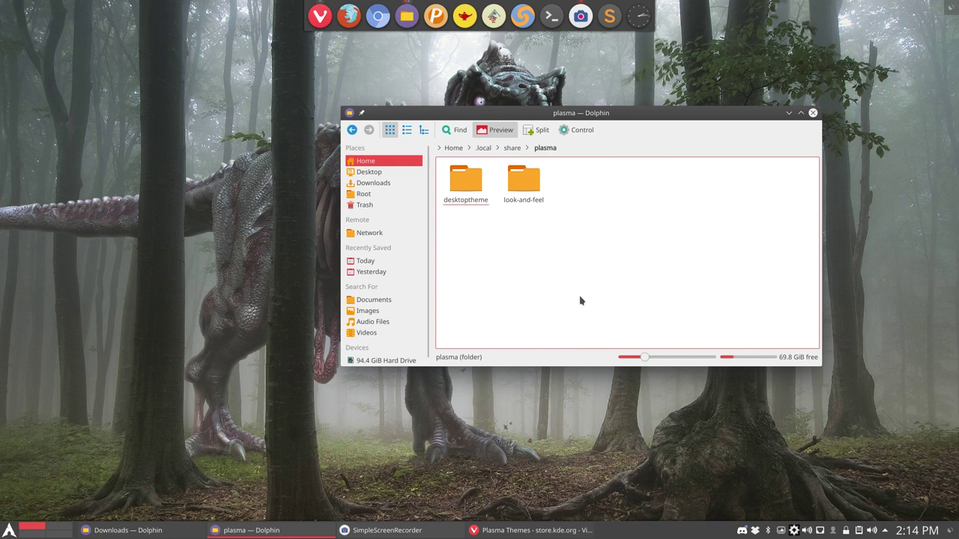
{"action": "left_click", "coordinate": [472, 187]}
{"action": "double_click", "coordinate": [472, 190]}
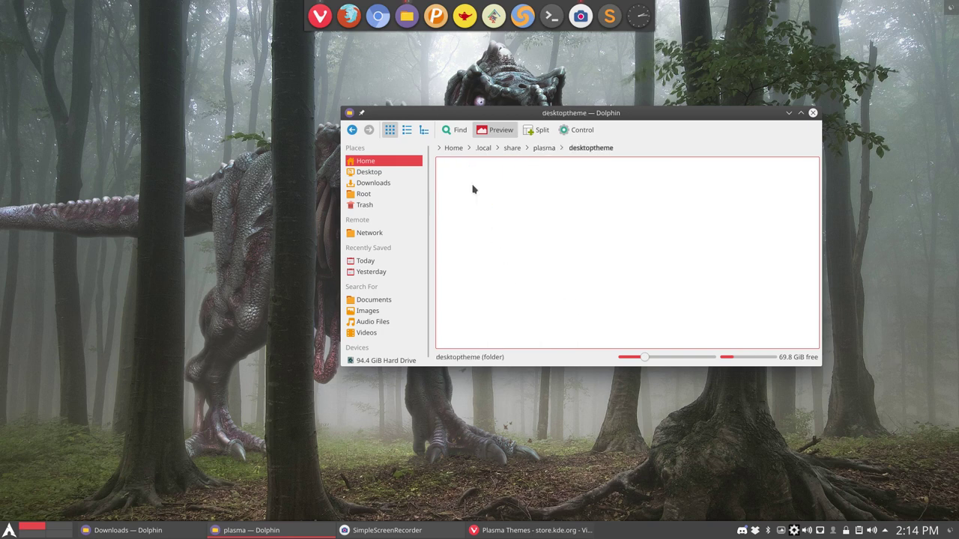
Step: Paste the Helium folder into desktoptheme
{"action": "key", "text": "ctrl+v"}
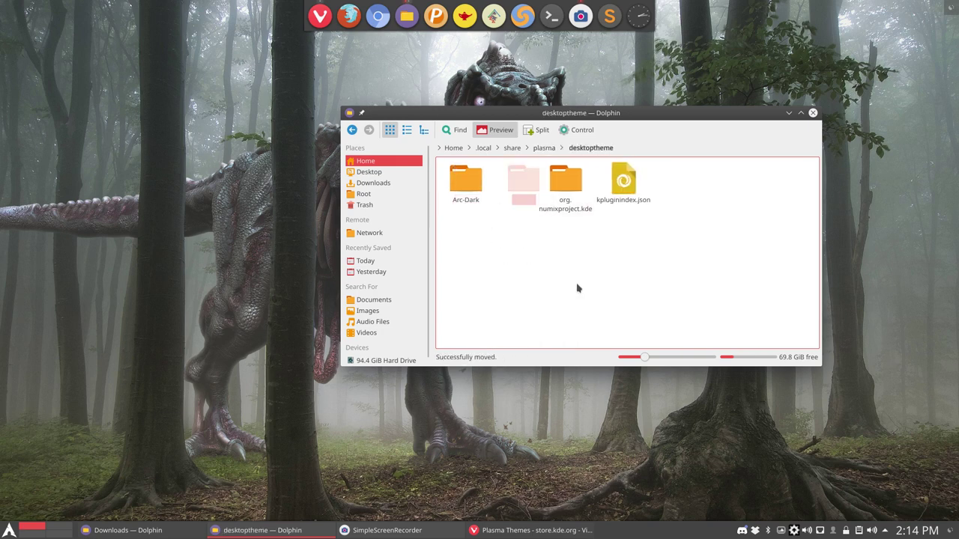
{"action": "left_click", "coordinate": [528, 252]}
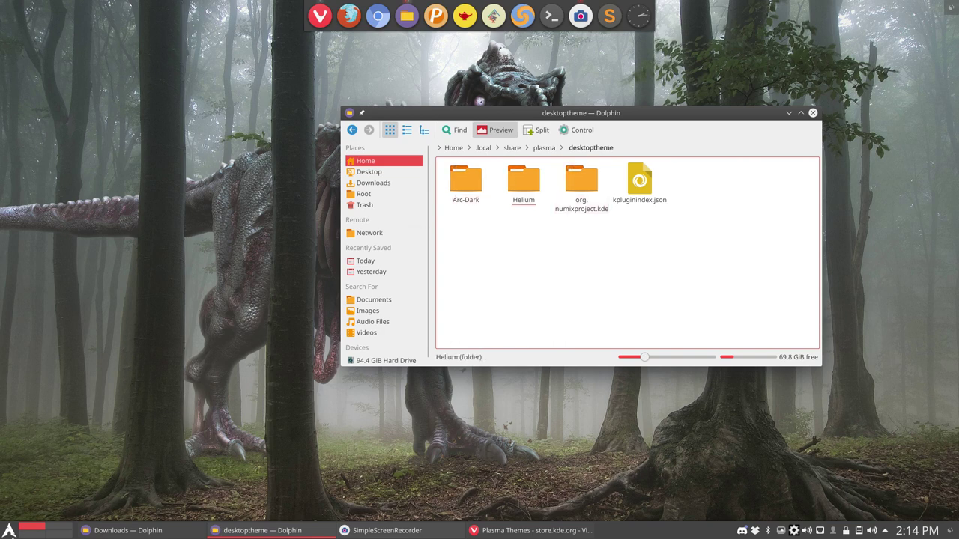
{"action": "left_click", "coordinate": [9, 530]}
Step: Inspect org.numixproject.kde's contents, return to desktoptheme, and bring up the application launcher
{"action": "left_click", "coordinate": [576, 210]}
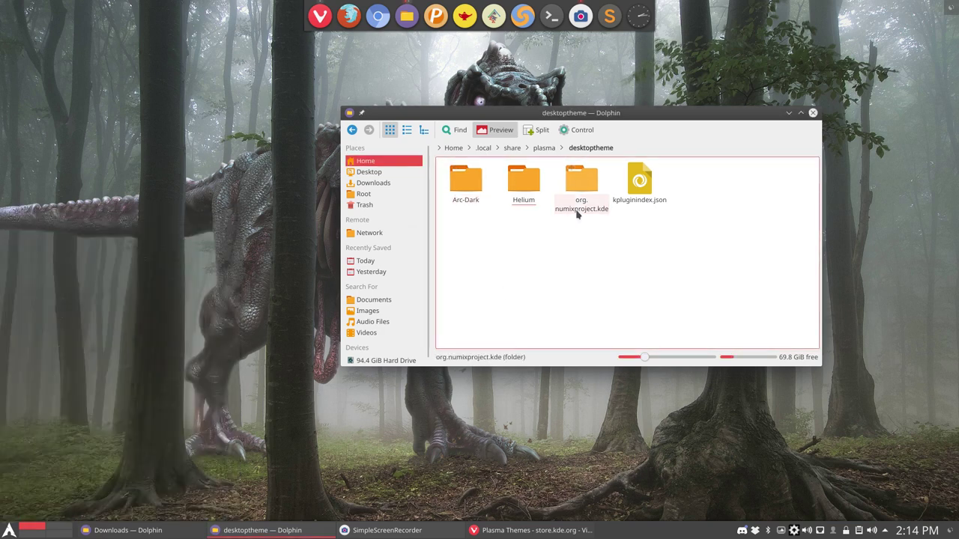
{"action": "double_click", "coordinate": [580, 193]}
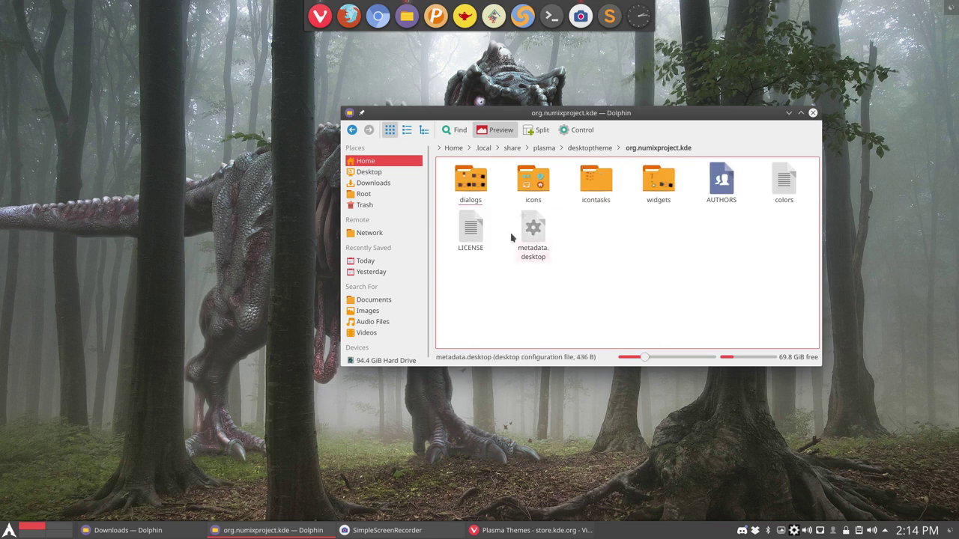
{"action": "left_click", "coordinate": [585, 148]}
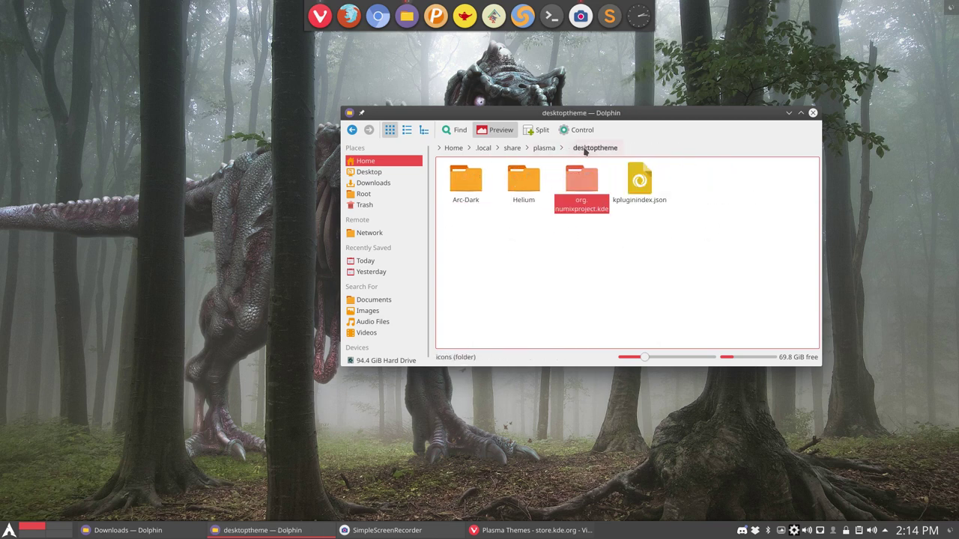
{"action": "left_click", "coordinate": [526, 188]}
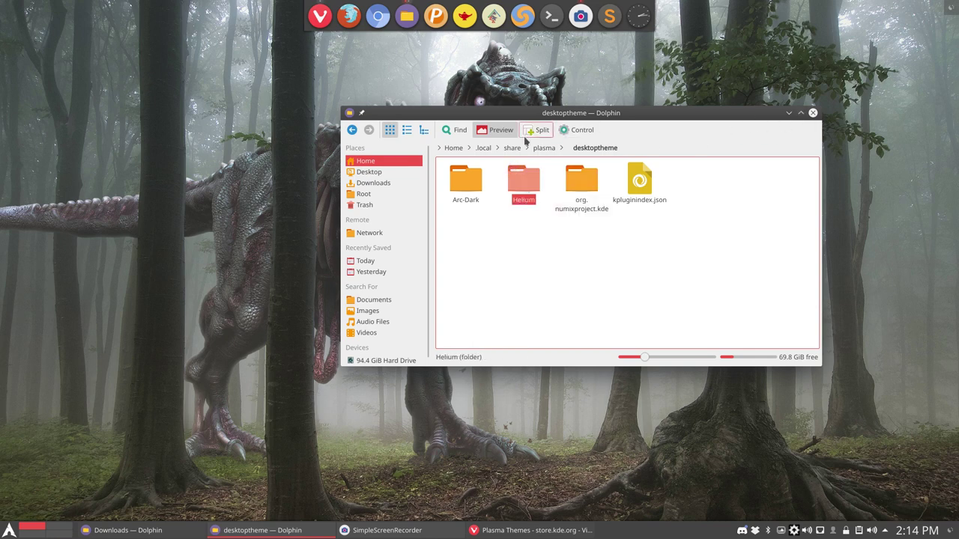
{"action": "key", "text": "super"}
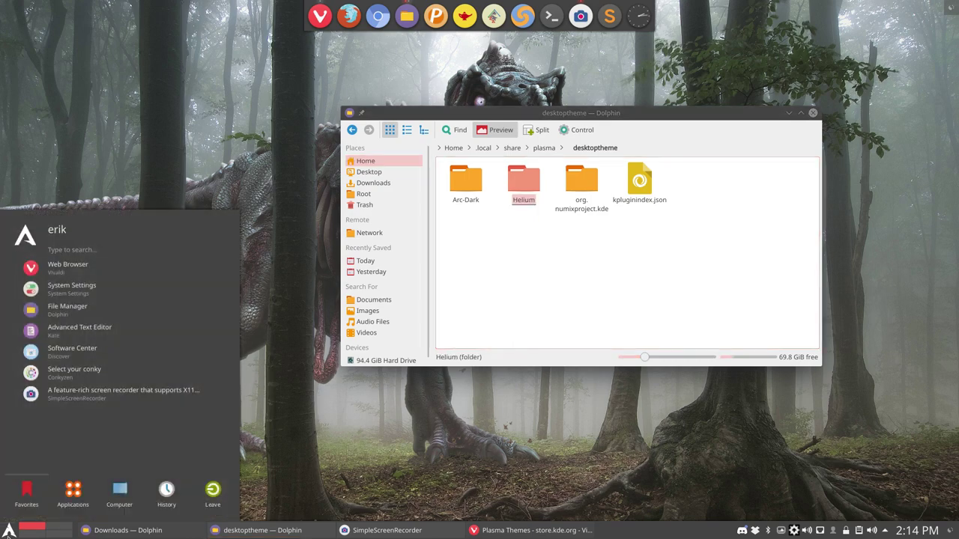
Step: Open System Settings to Workspace Theme > Desktop Theme
{"action": "left_click", "coordinate": [66, 289]}
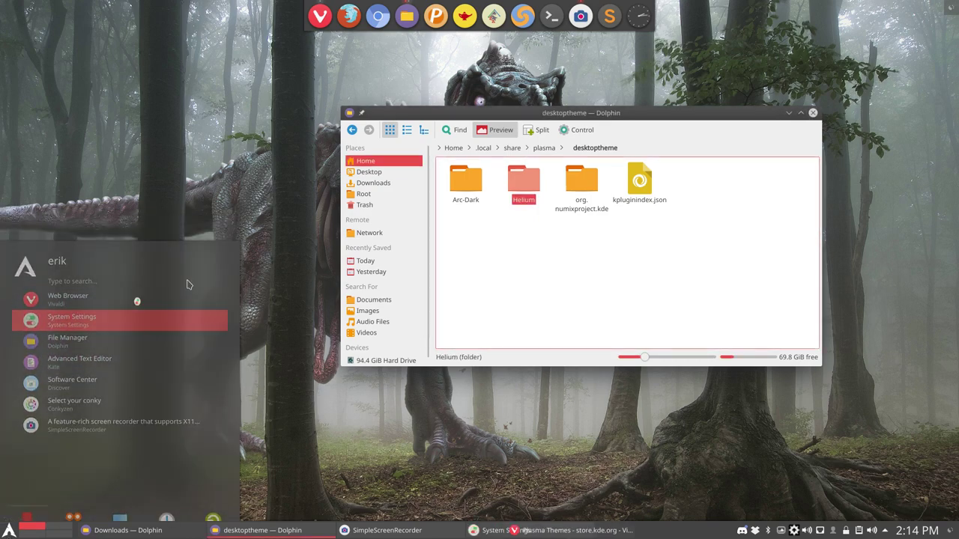
{"action": "left_click", "coordinate": [67, 72]}
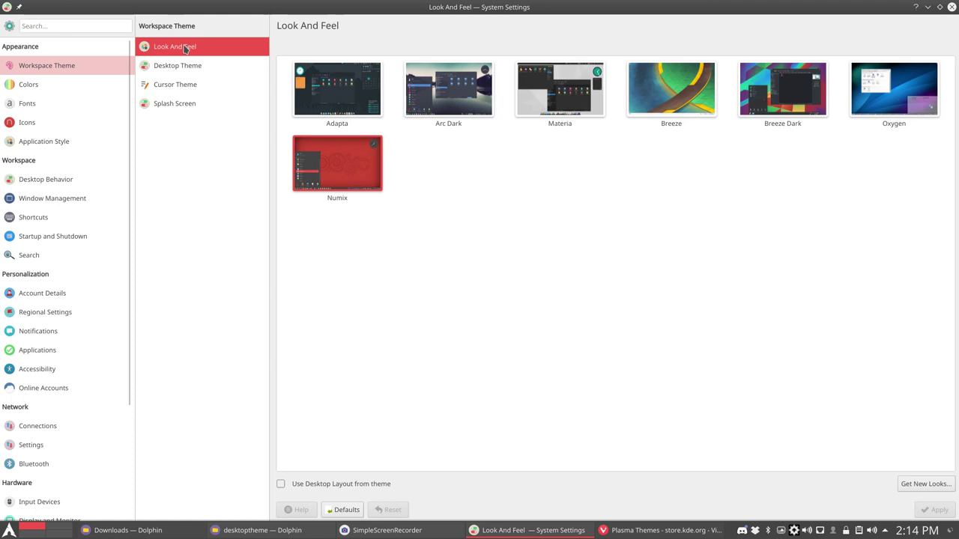
{"action": "left_click", "coordinate": [184, 69]}
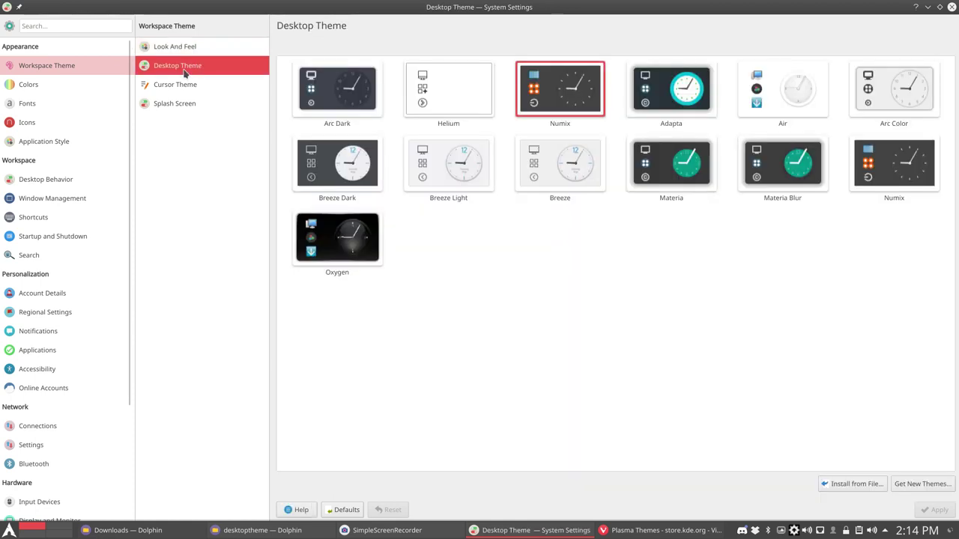
Step: Recheck desktoptheme in Dolphin, close it, then select Helium and apply it
{"action": "left_click", "coordinate": [267, 530]}
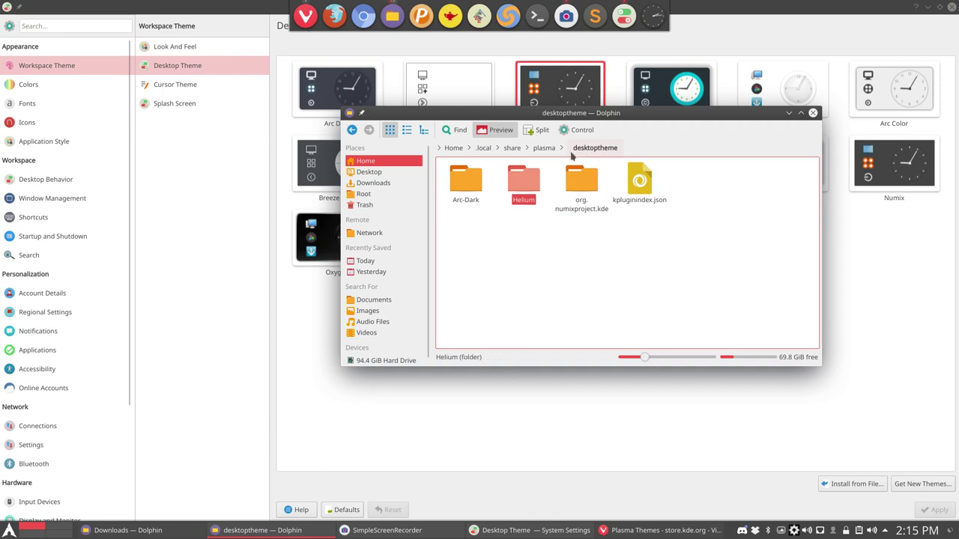
{"action": "left_click", "coordinate": [543, 149]}
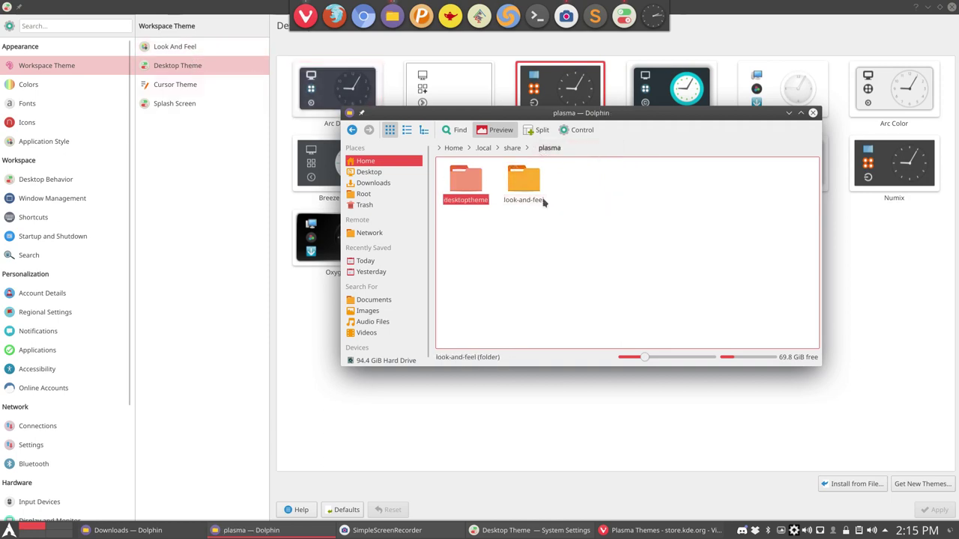
{"action": "left_click", "coordinate": [465, 180]}
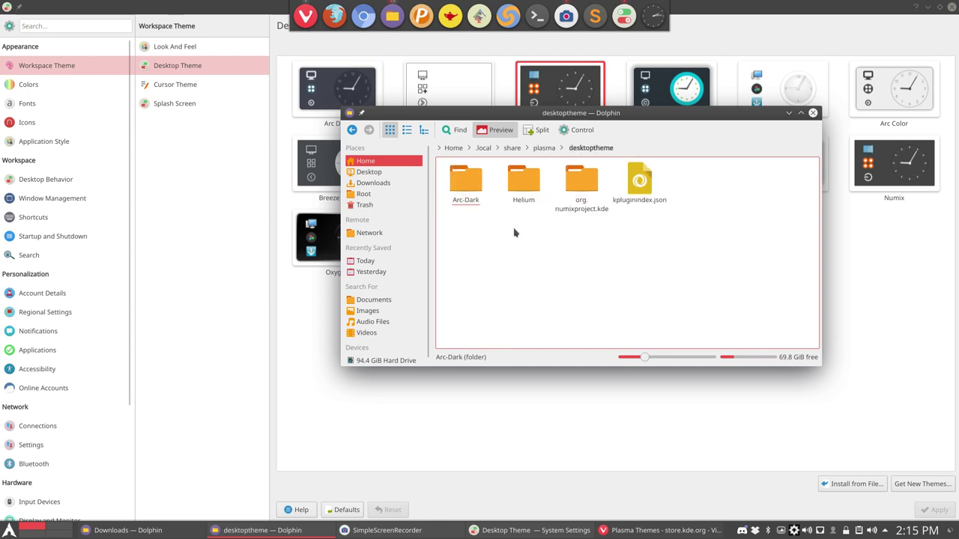
{"action": "left_click", "coordinate": [812, 113]}
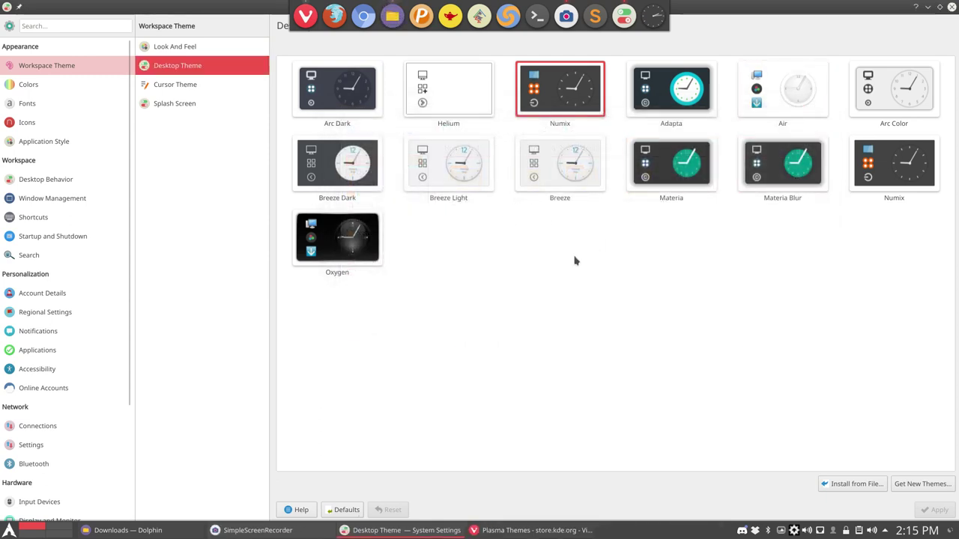
{"action": "left_click", "coordinate": [445, 95]}
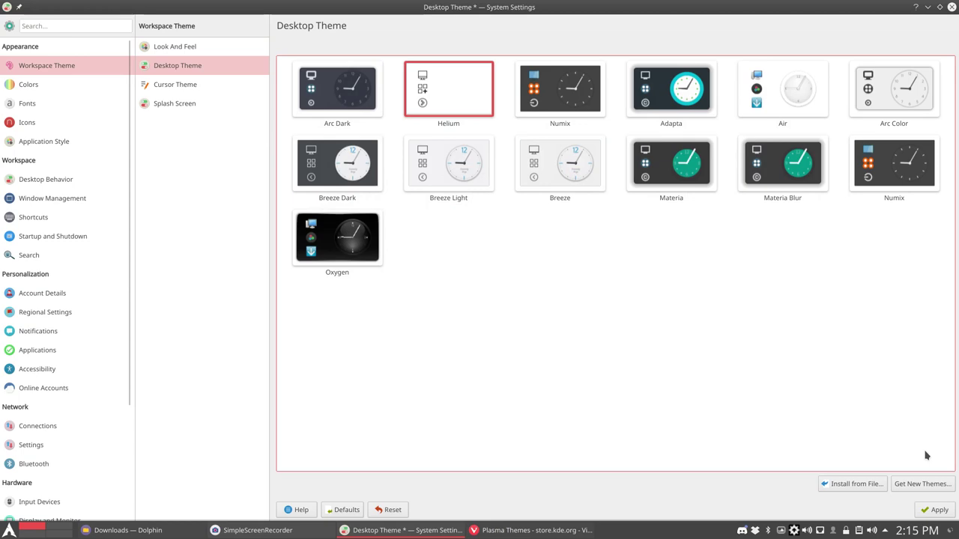
{"action": "left_click", "coordinate": [935, 511]}
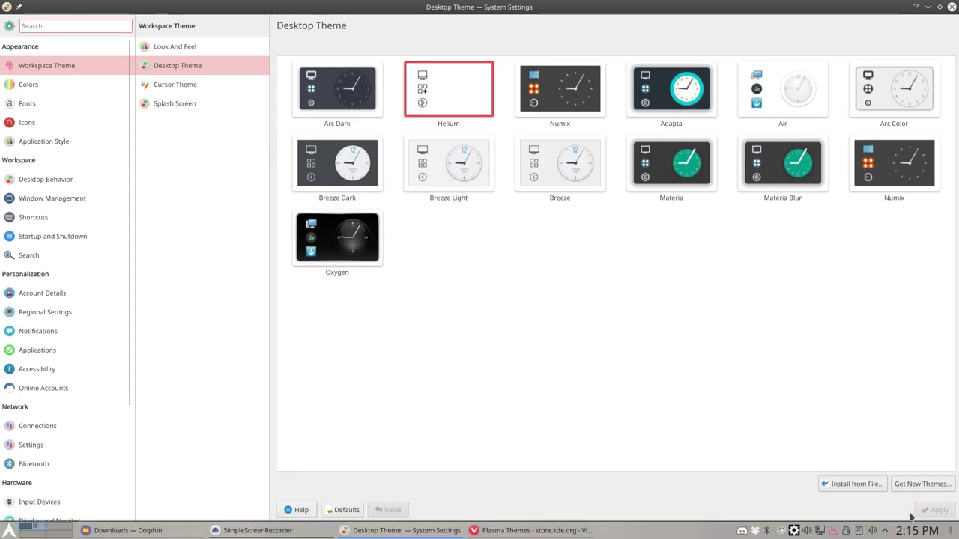
Step: Close System Settings and preview the application launcher under the Helium theme
{"action": "left_click", "coordinate": [951, 7]}
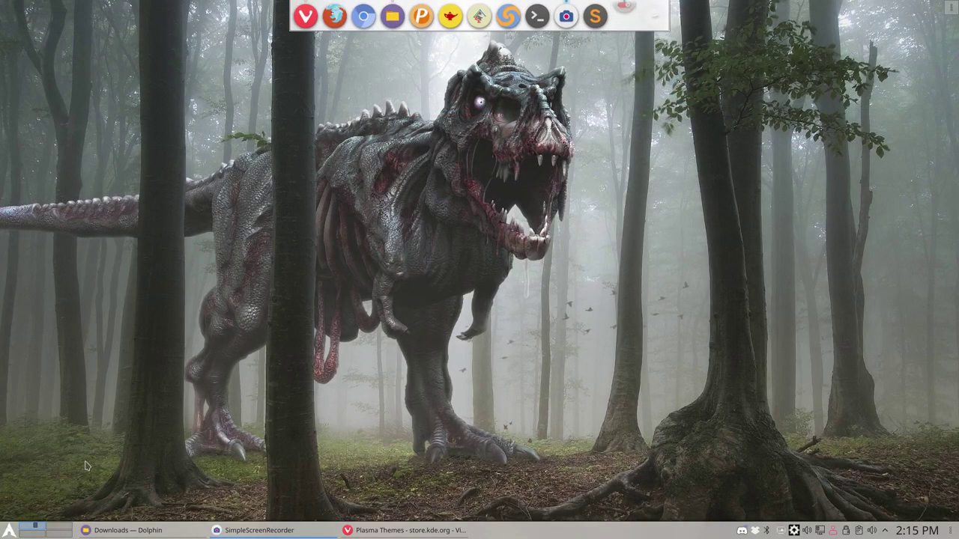
{"action": "key", "text": "super"}
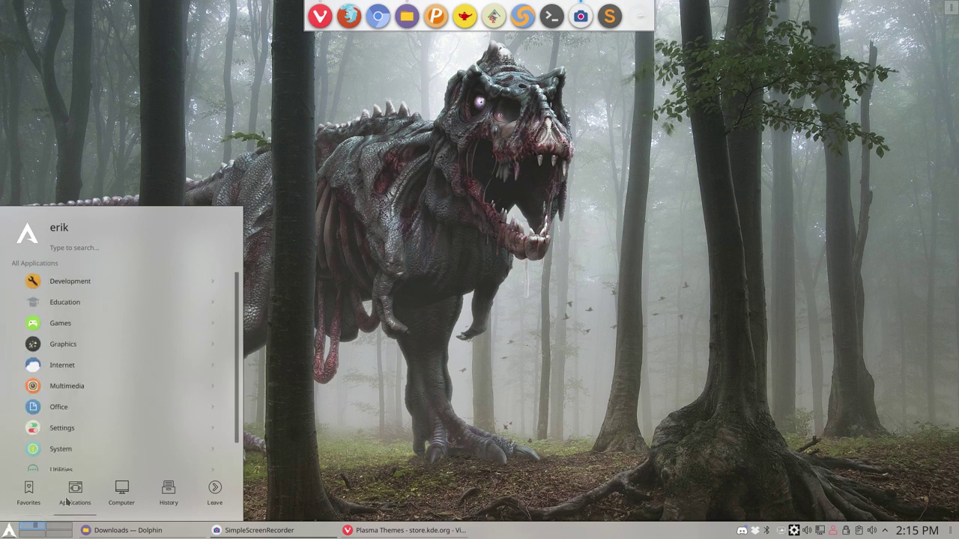
{"action": "mouse_move", "coordinate": [179, 502]}
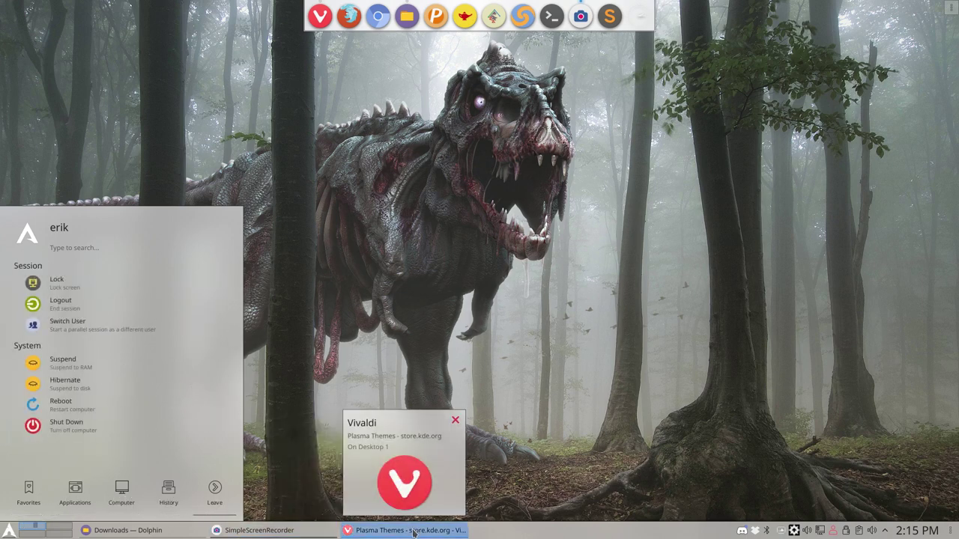
{"action": "left_click", "coordinate": [629, 370]}
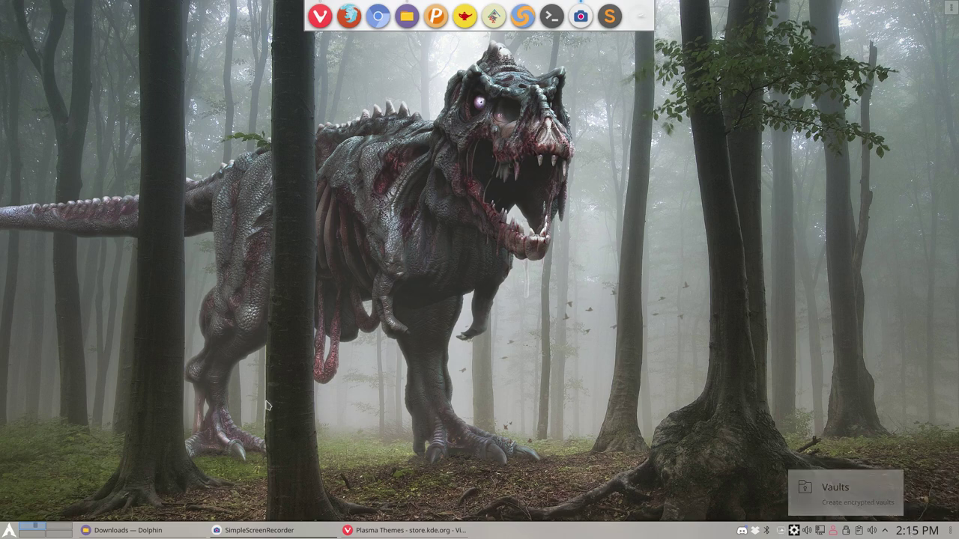
Step: Restore Vivaldi and open Helium's page from the top-rated Plasma Themes list
{"action": "left_click", "coordinate": [387, 532]}
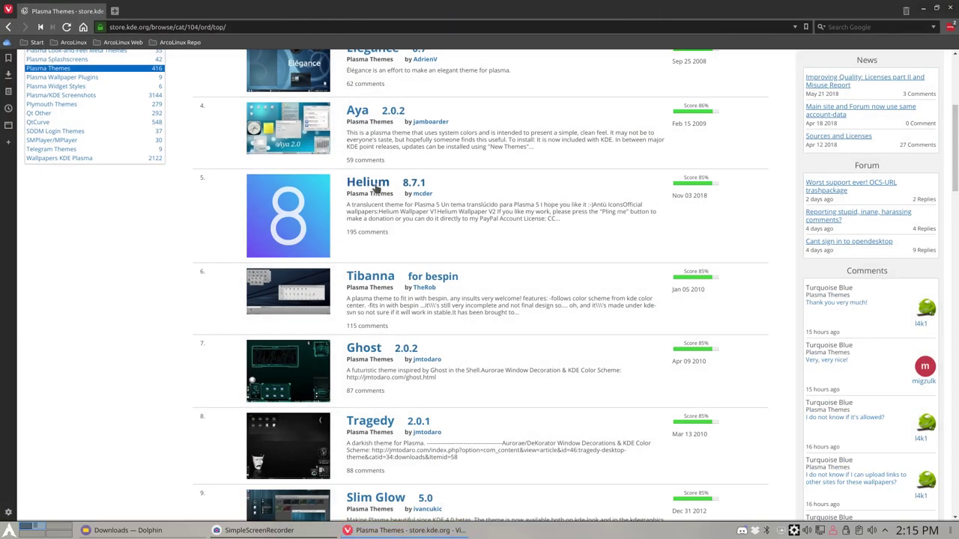
{"action": "scroll", "coordinate": [113, 213], "scroll_direction": "up", "scroll_amount": 3}
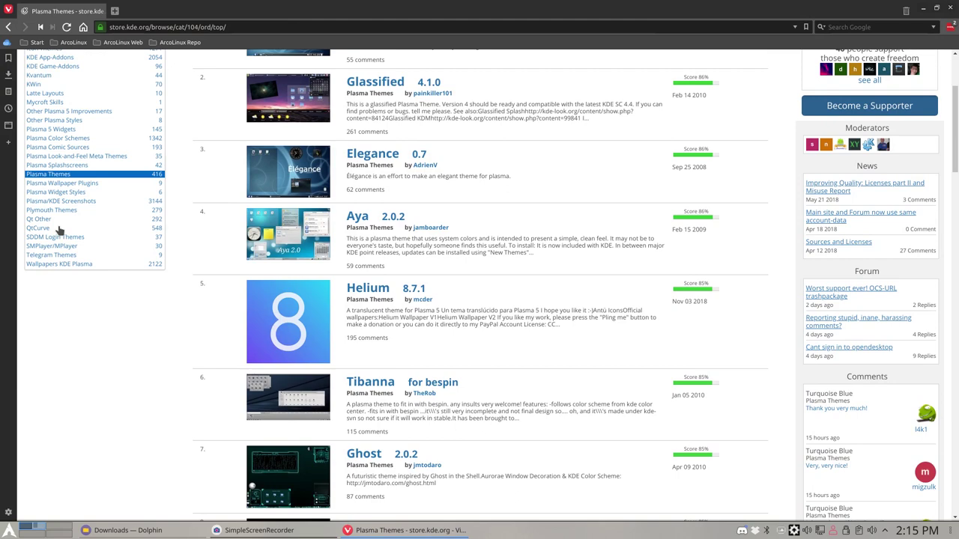
{"action": "scroll", "coordinate": [97, 357], "scroll_direction": "up", "scroll_amount": 4}
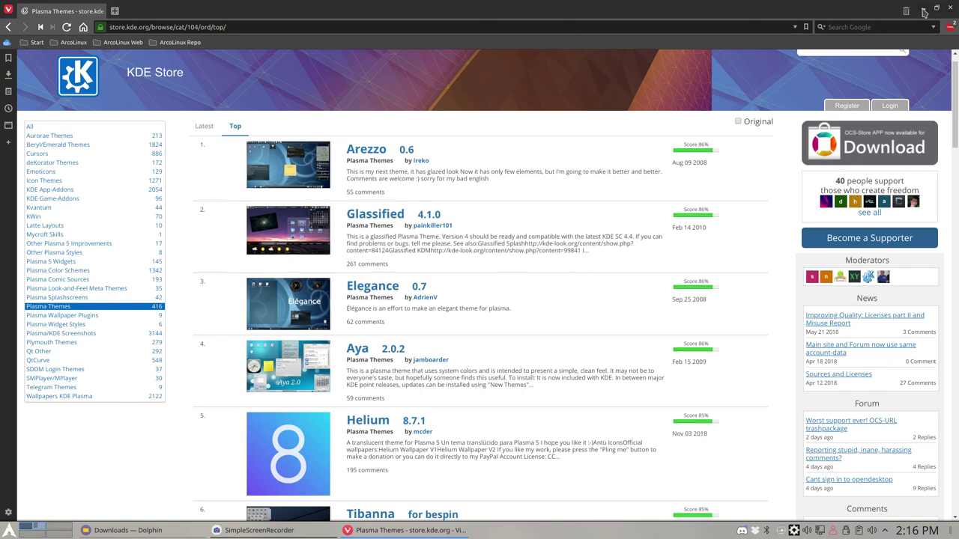
{"action": "scroll", "coordinate": [529, 330], "scroll_direction": "down", "scroll_amount": 1}
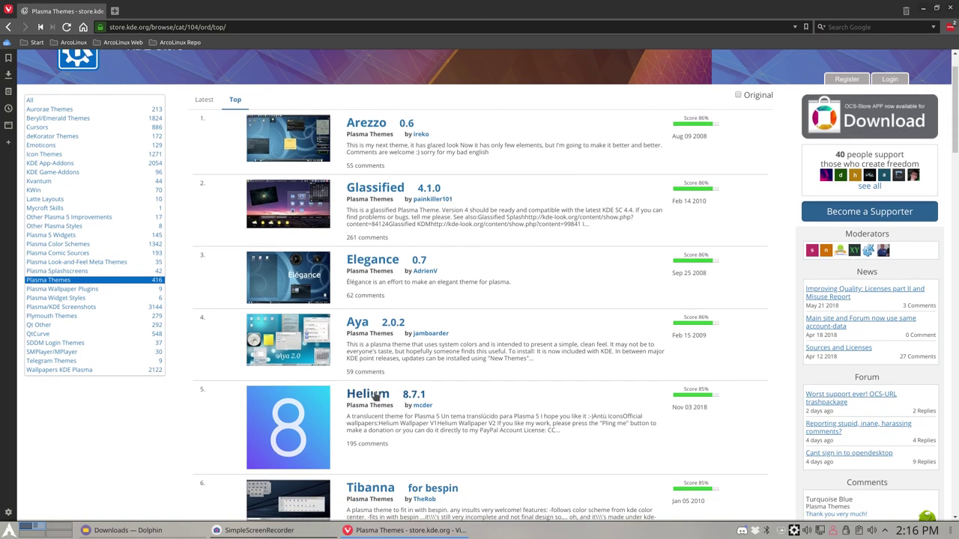
{"action": "left_click", "coordinate": [376, 397]}
{"action": "scroll", "coordinate": [402, 400], "scroll_direction": "down", "scroll_amount": 5}
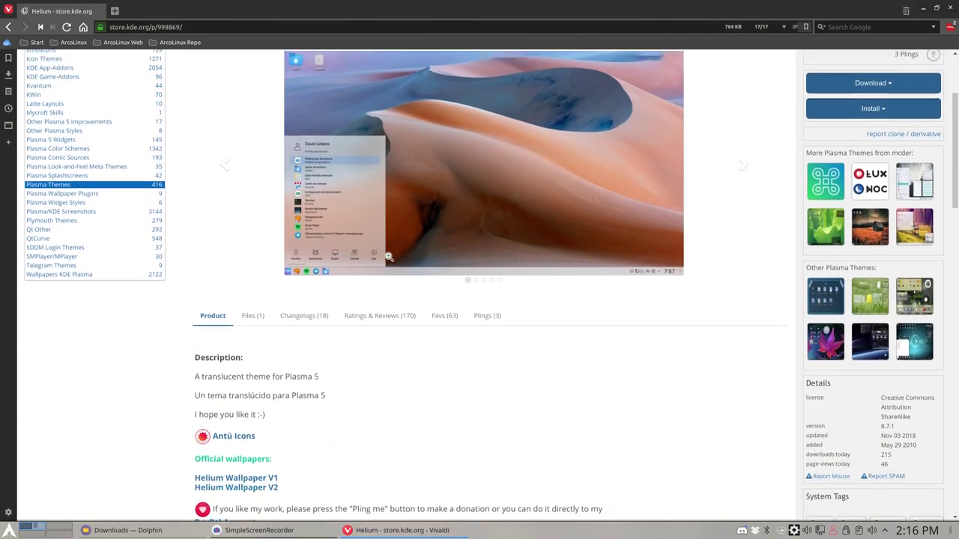
{"action": "scroll", "coordinate": [389, 257], "scroll_direction": "down", "scroll_amount": 2}
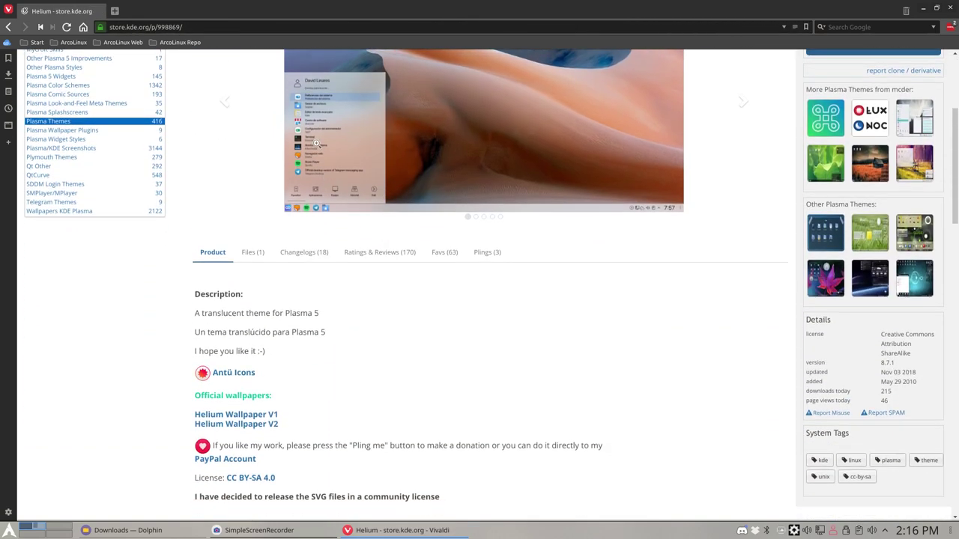
{"action": "scroll", "coordinate": [324, 165], "scroll_direction": "down", "scroll_amount": 5}
{"action": "scroll", "coordinate": [371, 281], "scroll_direction": "up", "scroll_amount": 7}
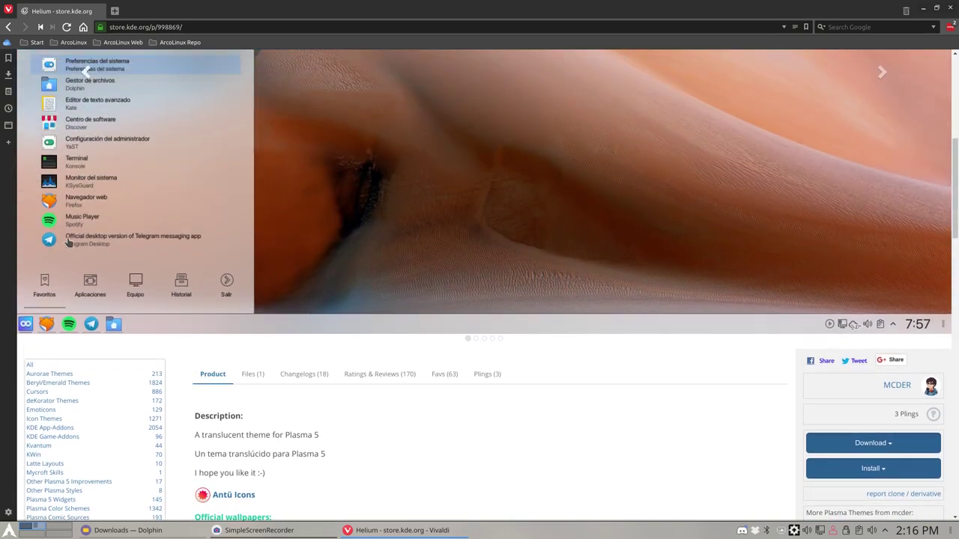
{"action": "scroll", "coordinate": [69, 243], "scroll_direction": "up", "scroll_amount": 3}
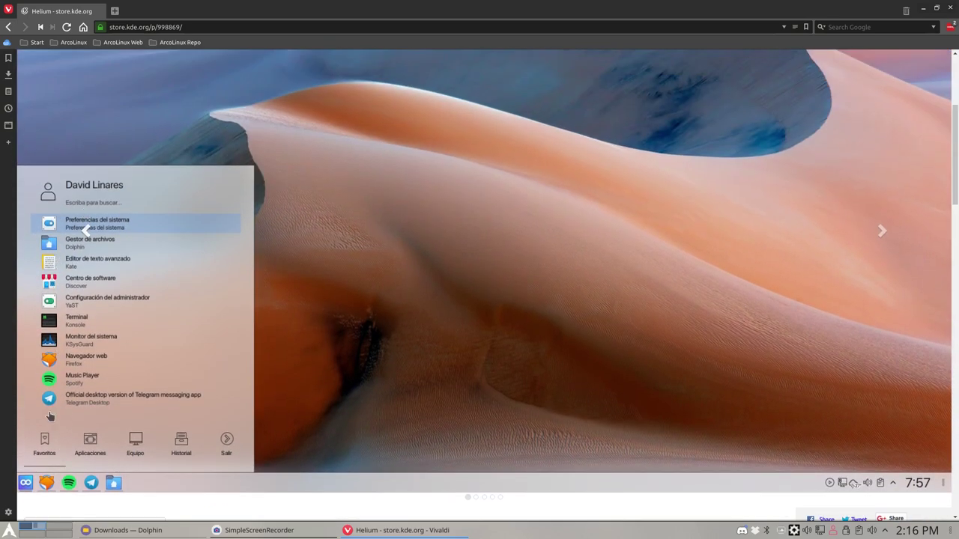
{"action": "scroll", "coordinate": [278, 317], "scroll_direction": "down", "scroll_amount": 6}
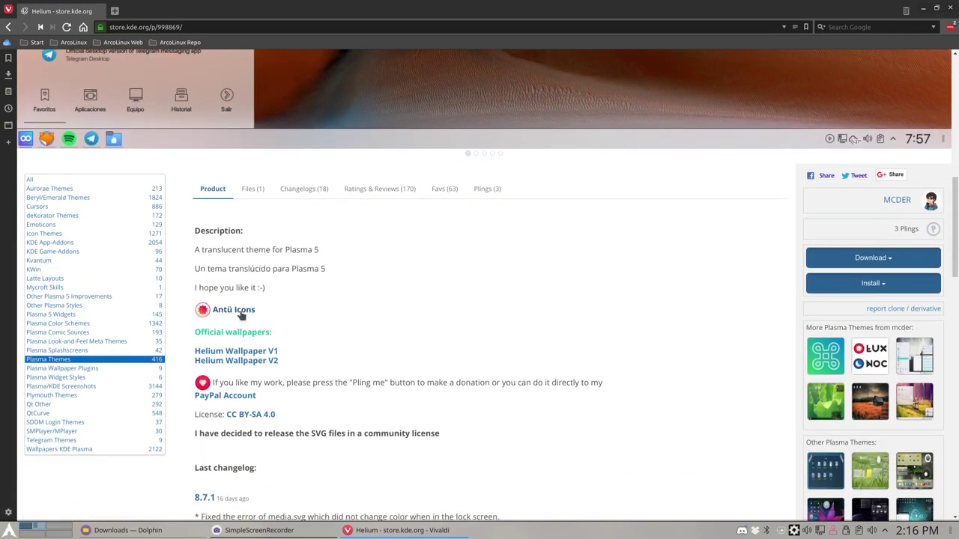
Step: Open the Antü Icons page and view its preview screenshots
{"action": "left_click", "coordinate": [239, 312]}
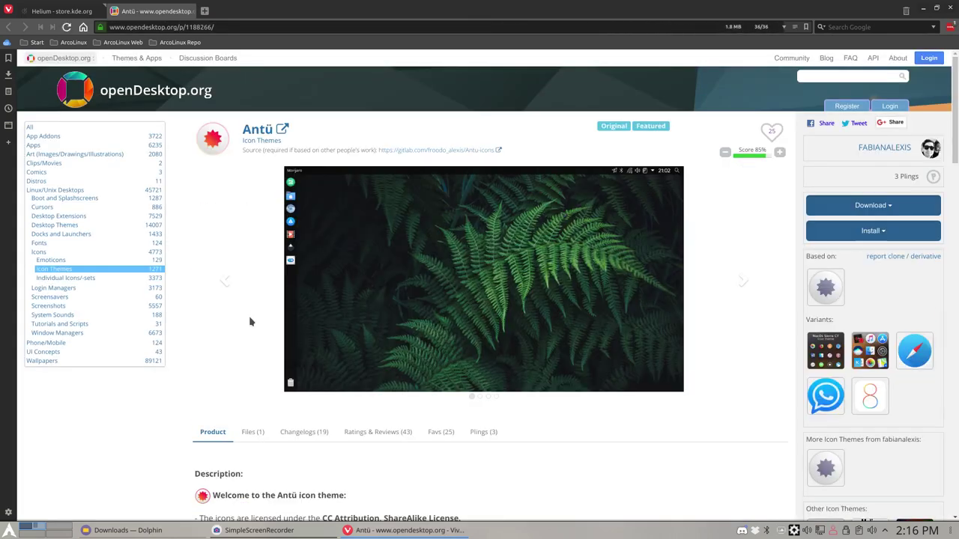
{"action": "left_click", "coordinate": [330, 267]}
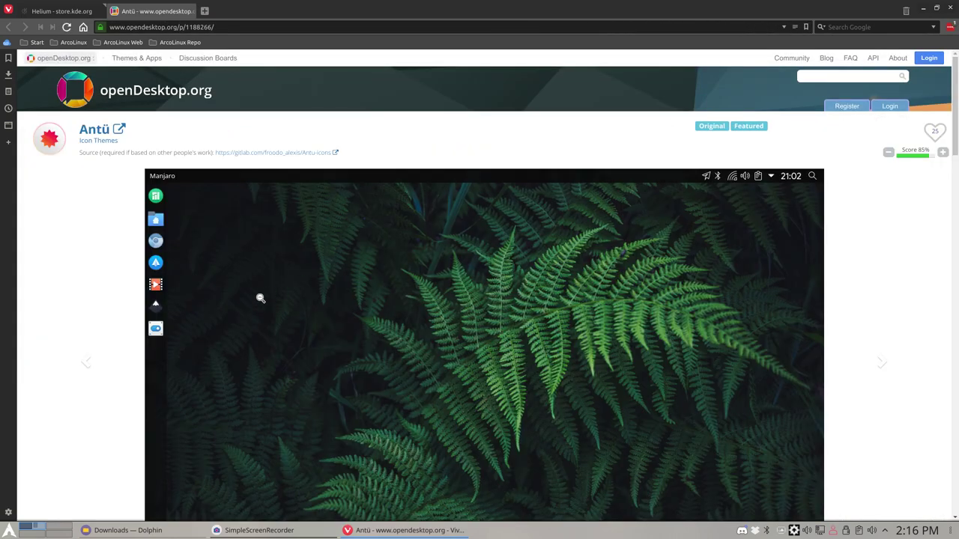
{"action": "scroll", "coordinate": [260, 298], "scroll_direction": "down", "scroll_amount": 2}
{"action": "scroll", "coordinate": [214, 216], "scroll_direction": "up", "scroll_amount": 2}
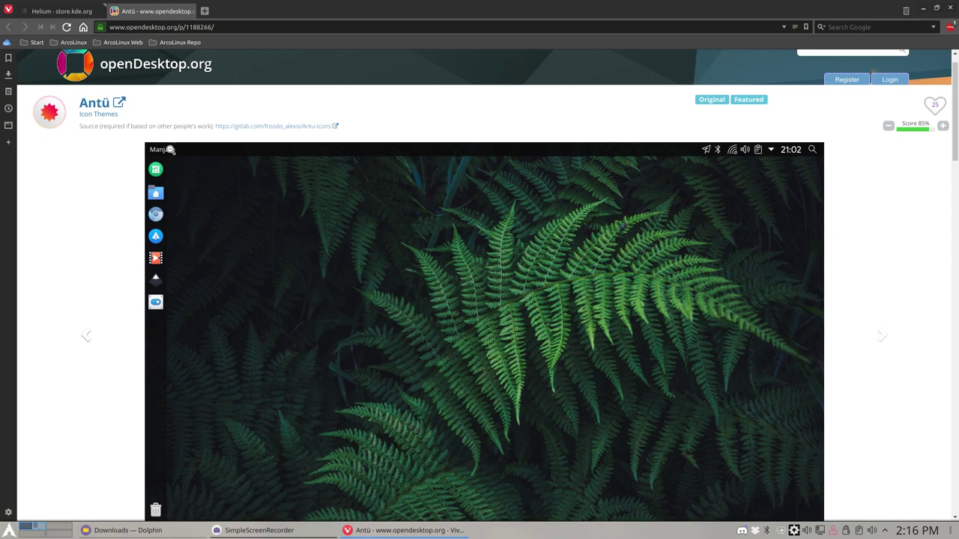
{"action": "left_click", "coordinate": [98, 315]}
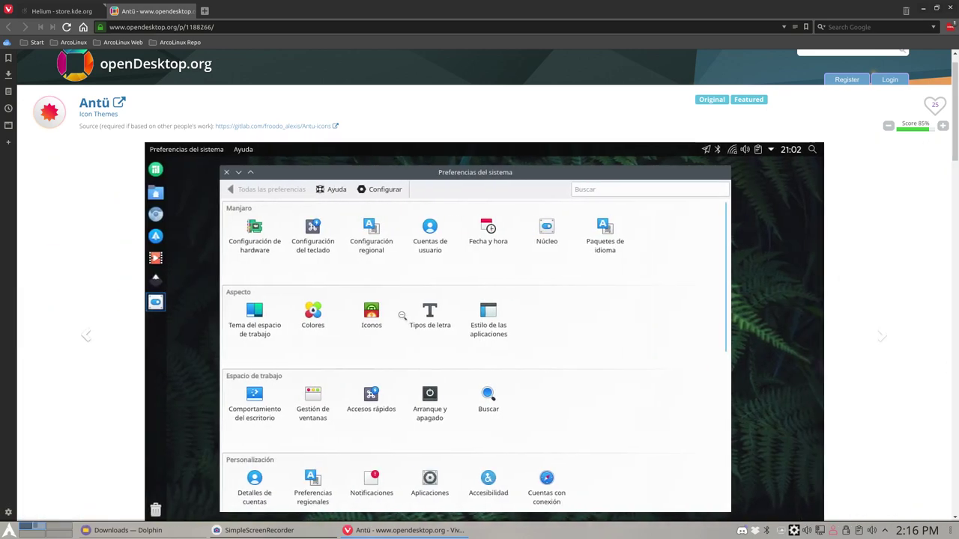
{"action": "scroll", "coordinate": [106, 365], "scroll_direction": "down", "scroll_amount": 1}
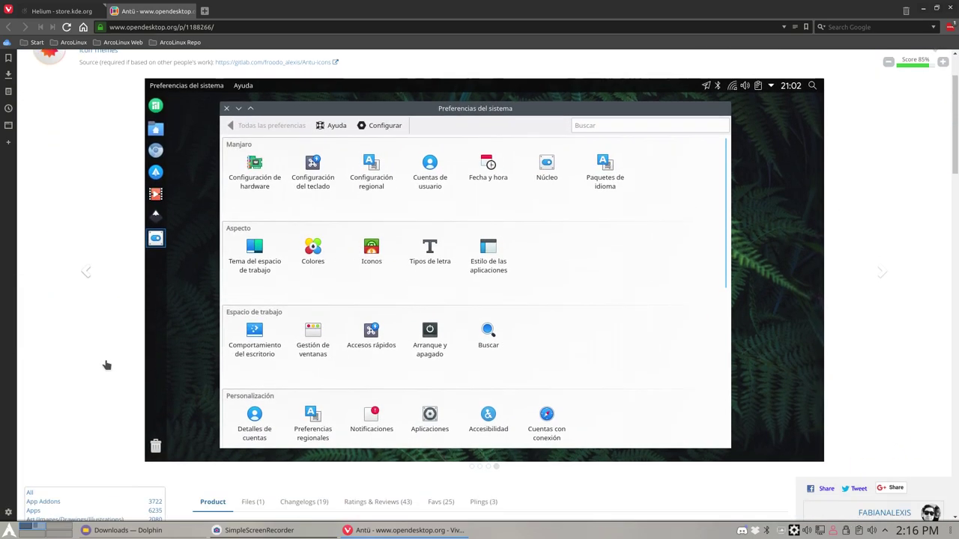
{"action": "scroll", "coordinate": [837, 325], "scroll_direction": "up", "scroll_amount": 1}
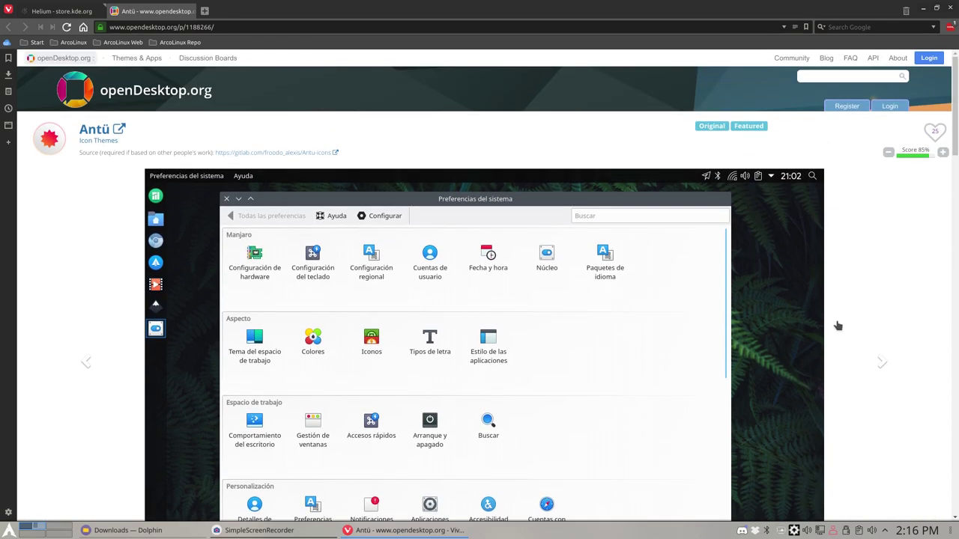
{"action": "scroll", "coordinate": [838, 325], "scroll_direction": "down", "scroll_amount": 5}
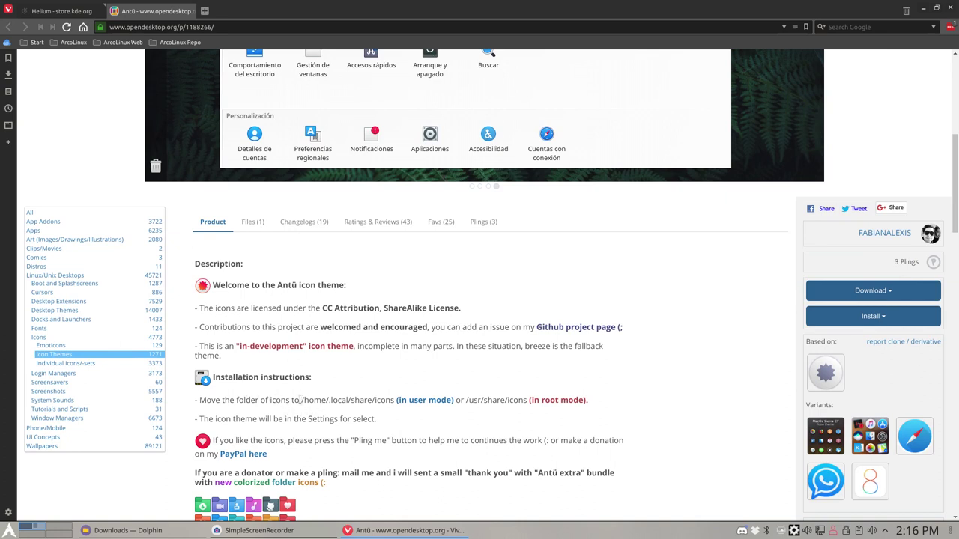
Step: Read the icon install path given in the installation instructions
{"action": "left_click_drag", "start_coordinate": [300, 400], "coordinate": [391, 400]}
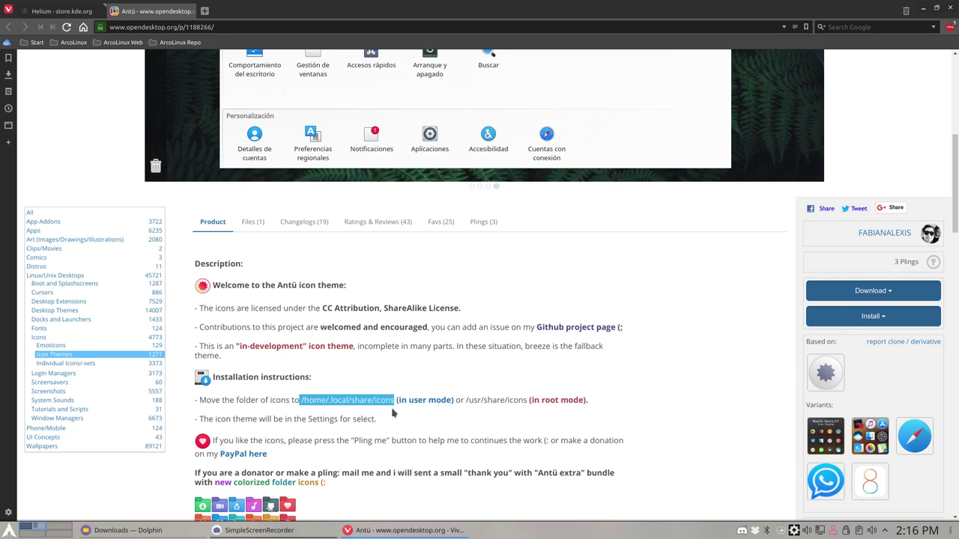
{"action": "left_click", "coordinate": [311, 409]}
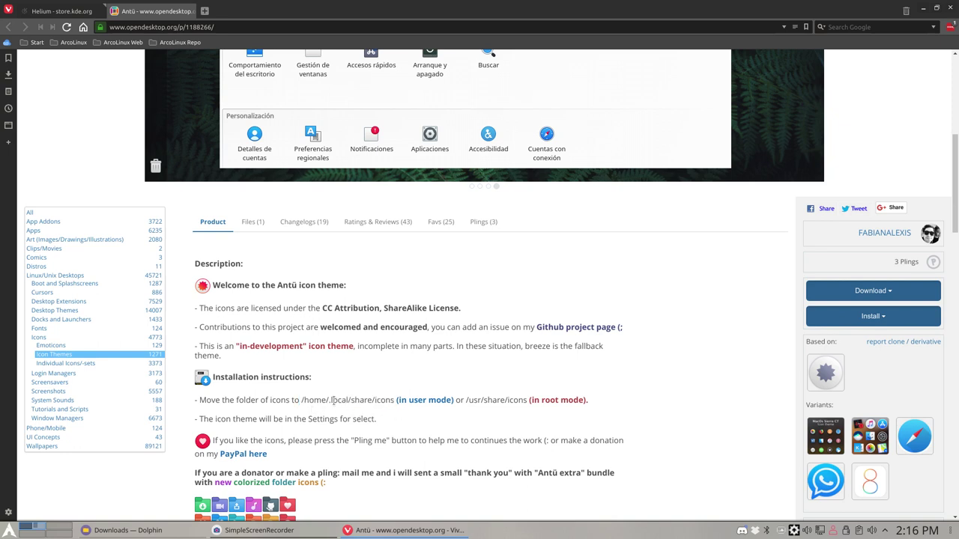
{"action": "left_click", "coordinate": [391, 397]}
{"action": "left_click_drag", "start_coordinate": [304, 403], "coordinate": [337, 401]}
{"action": "left_click", "coordinate": [363, 400]}
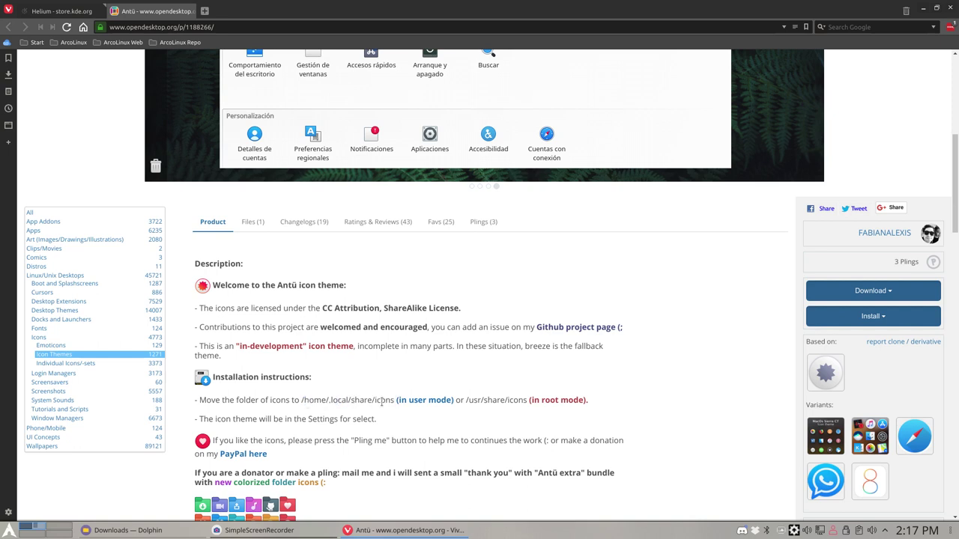
Step: Download Antu-icons.tar.gz and minimize Vivaldi
{"action": "left_click", "coordinate": [887, 295]}
{"action": "left_click", "coordinate": [848, 315]}
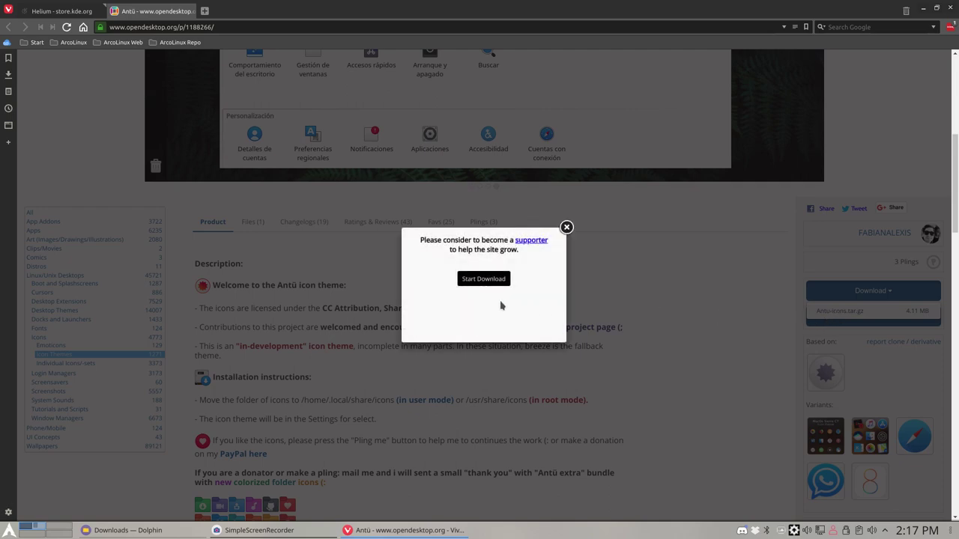
{"action": "left_click", "coordinate": [481, 286]}
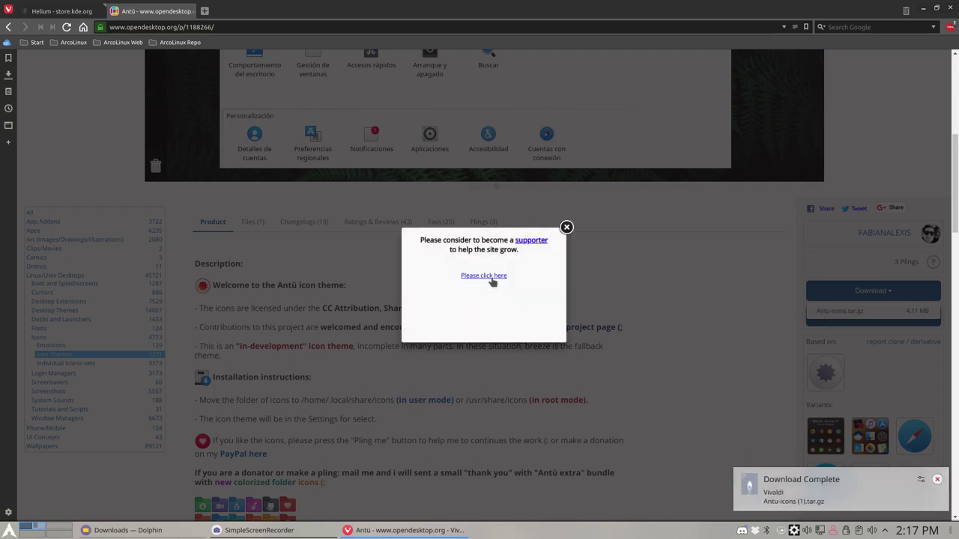
{"action": "left_click", "coordinate": [926, 10]}
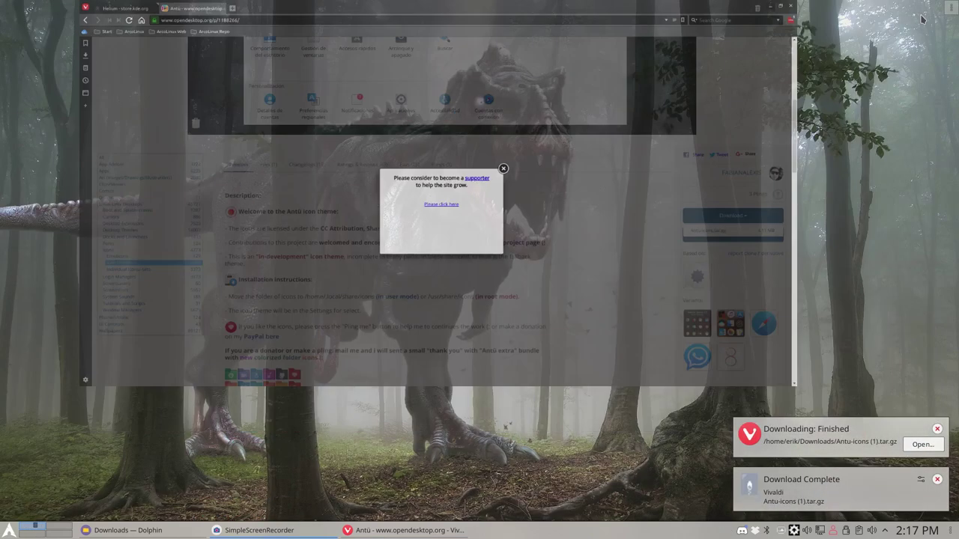
Step: Dismiss the download notifications and trash the duplicate Antu-icons (1).tar.gz in Downloads
{"action": "left_click", "coordinate": [937, 429]}
{"action": "left_click", "coordinate": [936, 479]}
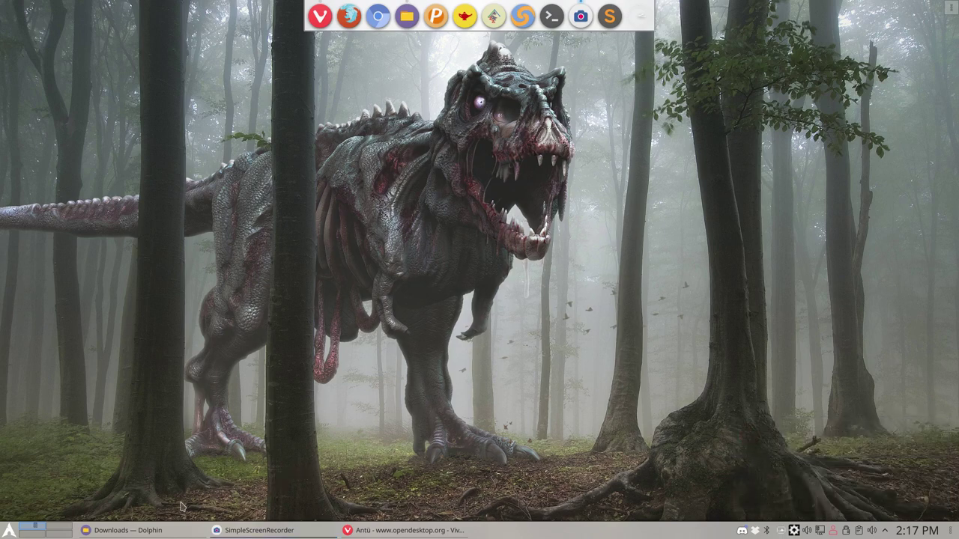
{"action": "left_click", "coordinate": [126, 531]}
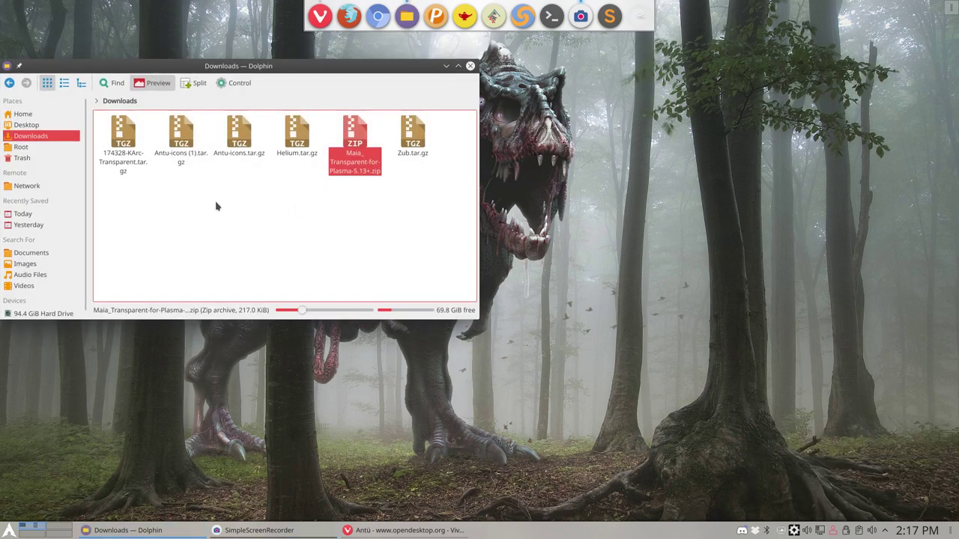
{"action": "left_click", "coordinate": [186, 142]}
{"action": "key", "text": "Delete"}
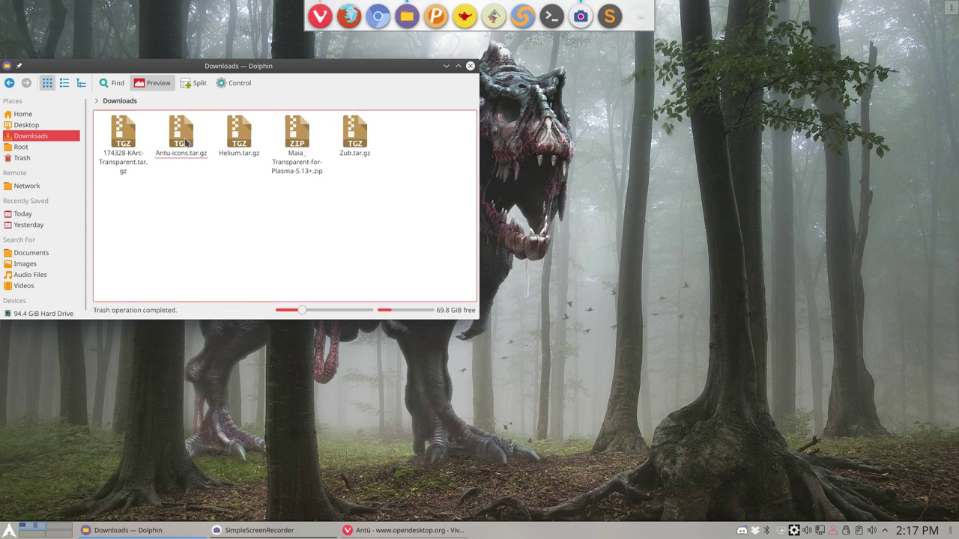
Step: Extract Antu-icons.tar.gz into Downloads
{"action": "right_click", "coordinate": [185, 142]}
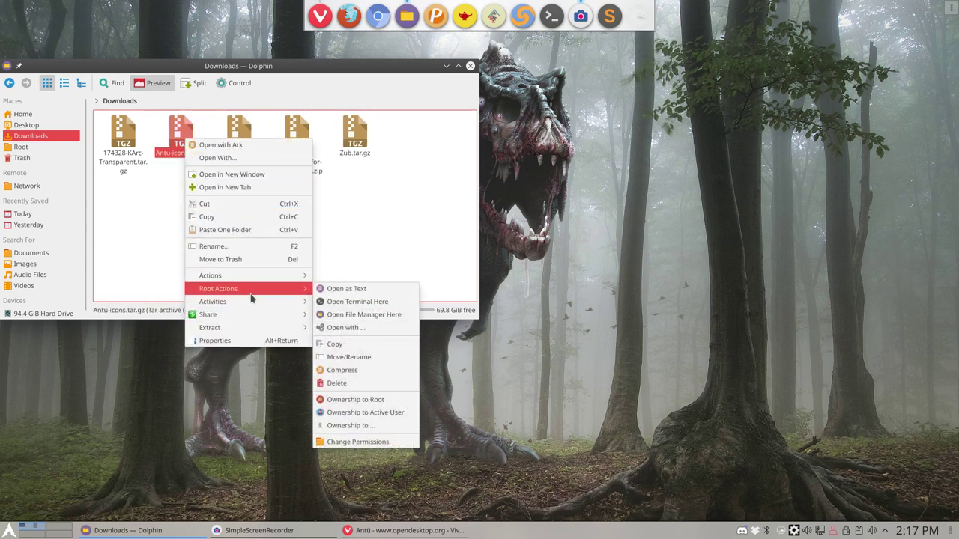
{"action": "mouse_move", "coordinate": [255, 328]}
{"action": "left_click", "coordinate": [349, 330]}
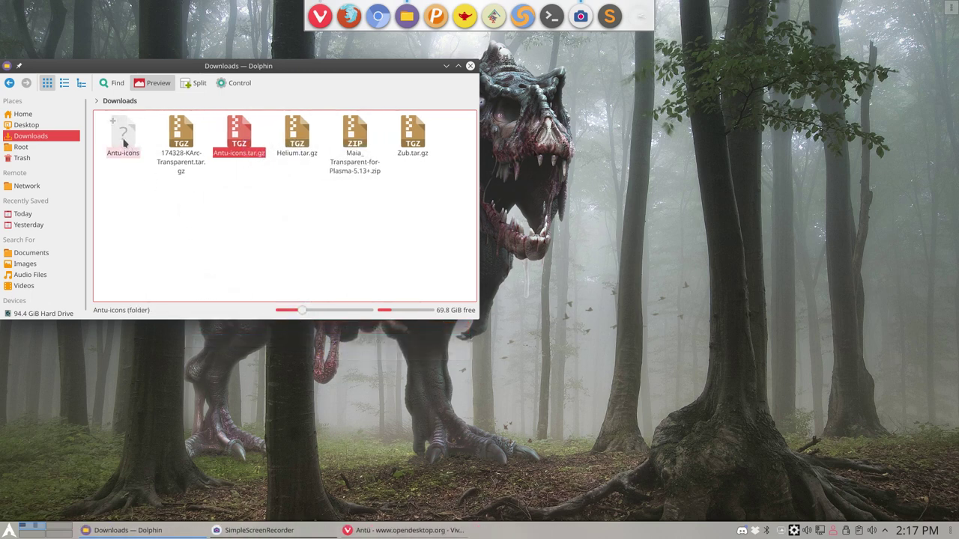
{"action": "left_click", "coordinate": [145, 197]}
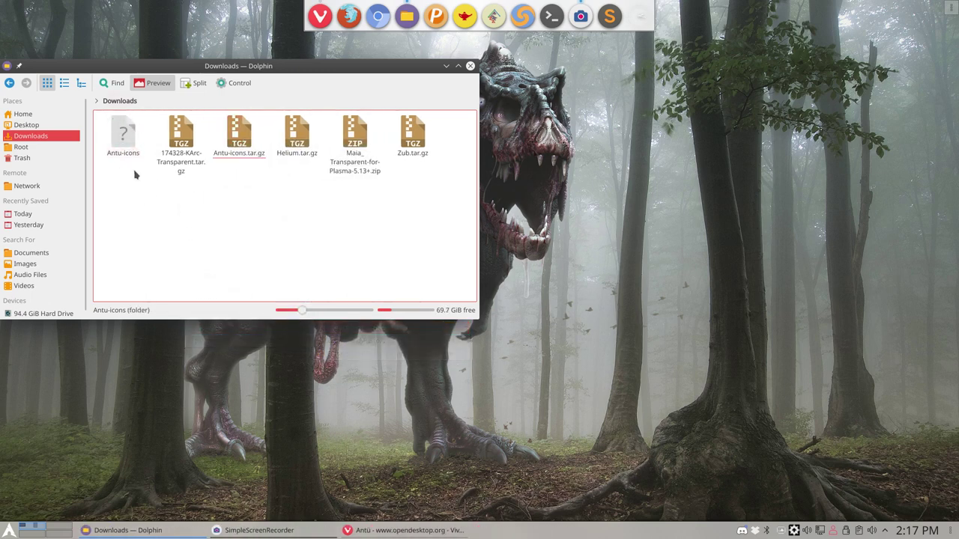
Step: Copy the Antu-icons folder into ~/.local/share/icons, then close Dolphin
{"action": "left_click", "coordinate": [123, 133]}
{"action": "right_click", "coordinate": [125, 127]}
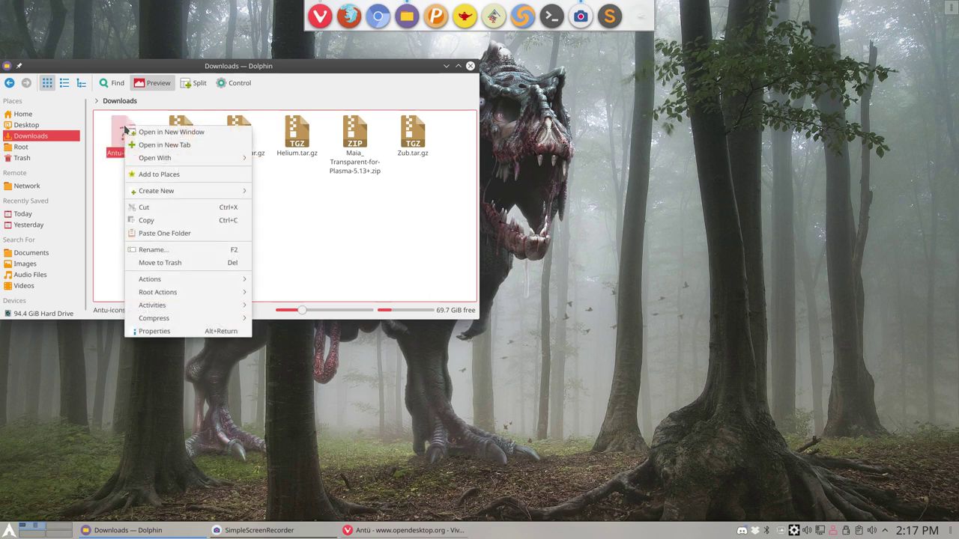
{"action": "left_click", "coordinate": [151, 216]}
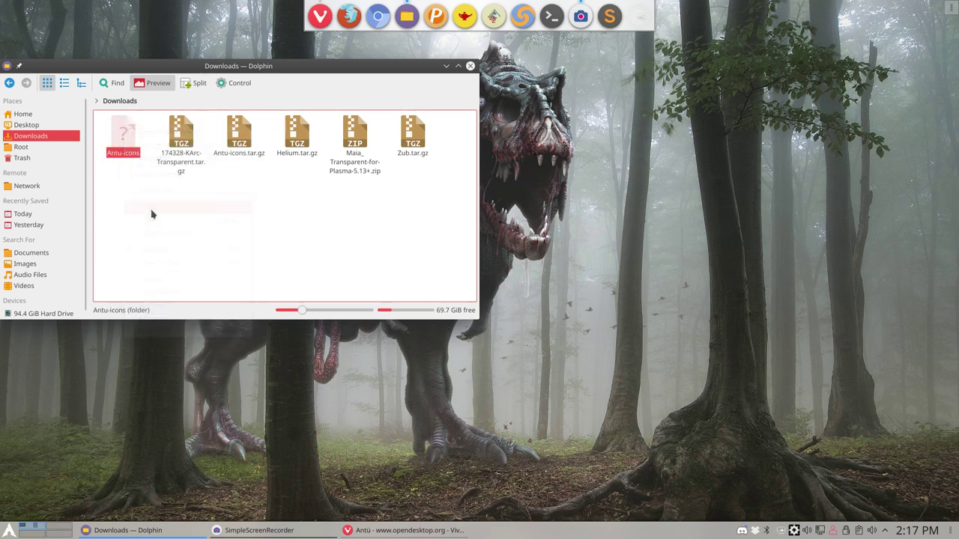
{"action": "left_click", "coordinate": [45, 113]}
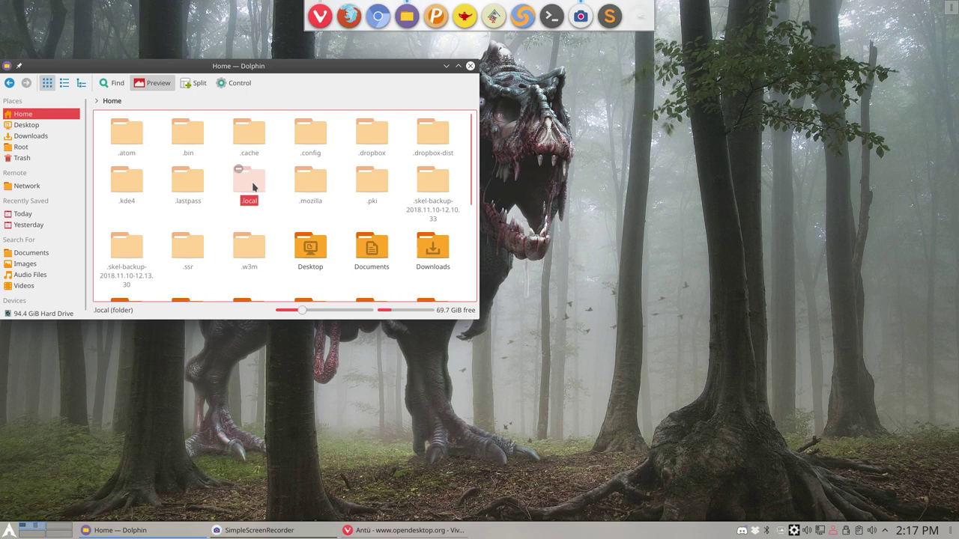
{"action": "double_click", "coordinate": [240, 181]}
{"action": "double_click", "coordinate": [122, 133]}
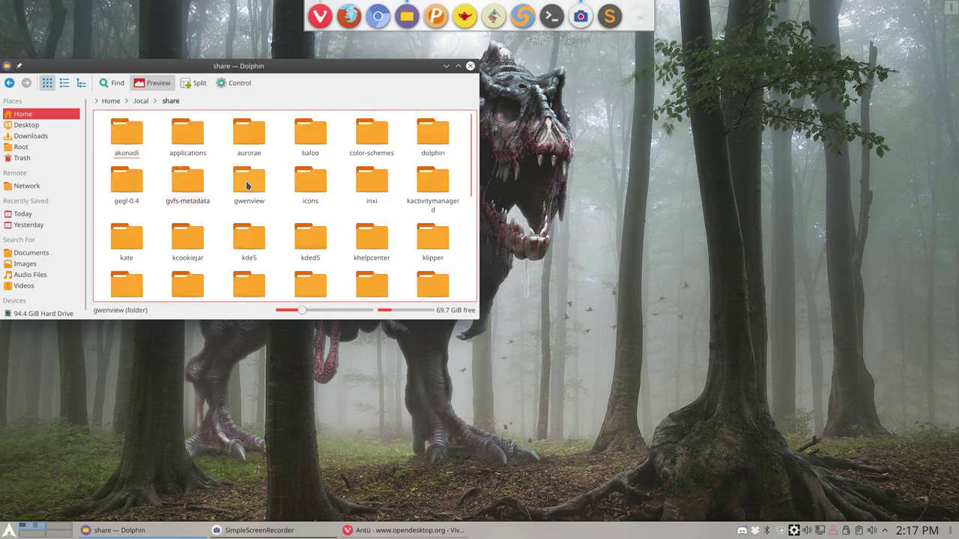
{"action": "double_click", "coordinate": [322, 184]}
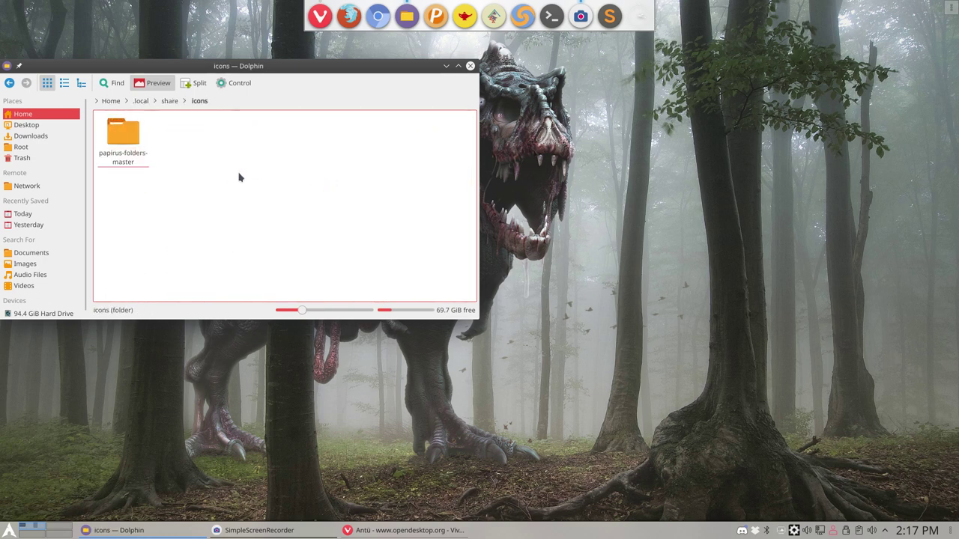
{"action": "key", "text": "ctrl+v"}
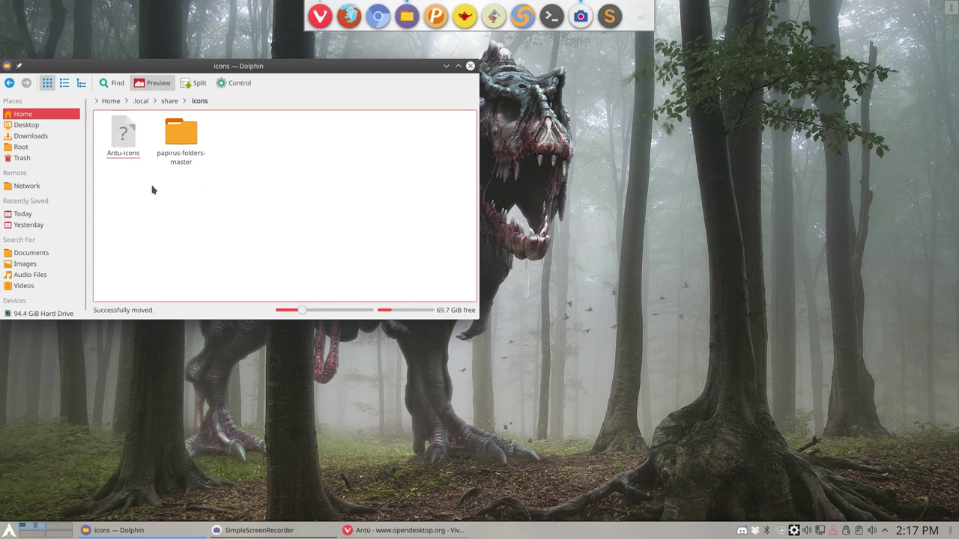
{"action": "left_click", "coordinate": [126, 141]}
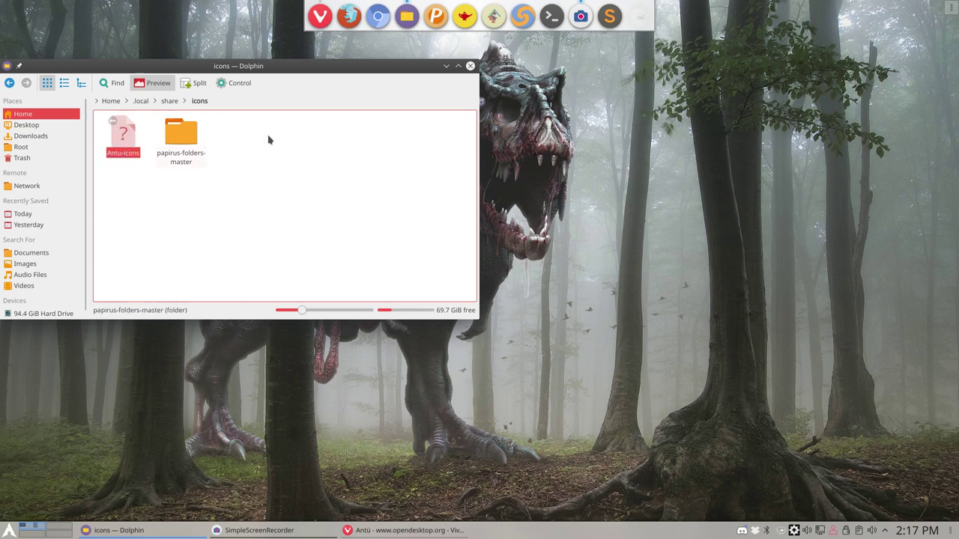
{"action": "left_click", "coordinate": [469, 66]}
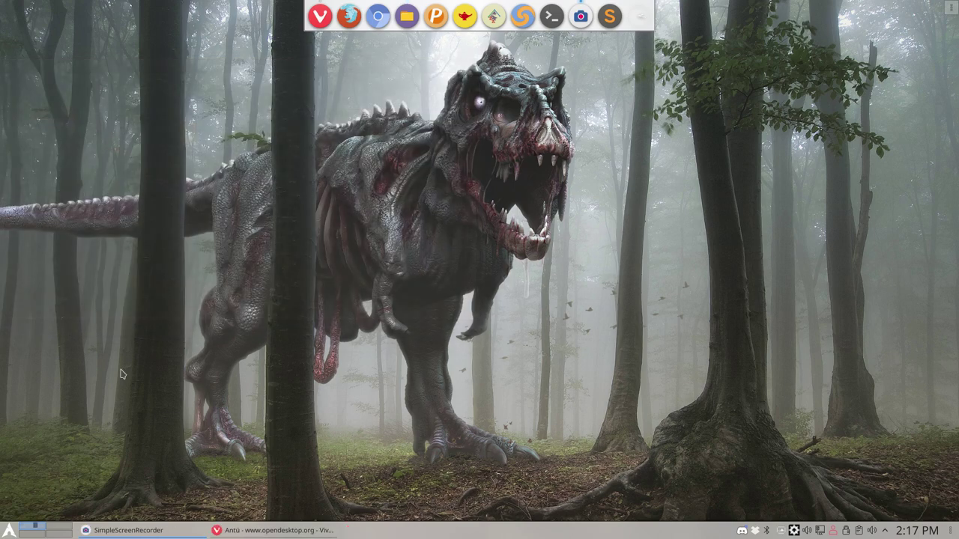
Step: Apply Antü as the icon theme in System Settings' Icons page and close the settings window
{"action": "left_click", "coordinate": [8, 532]}
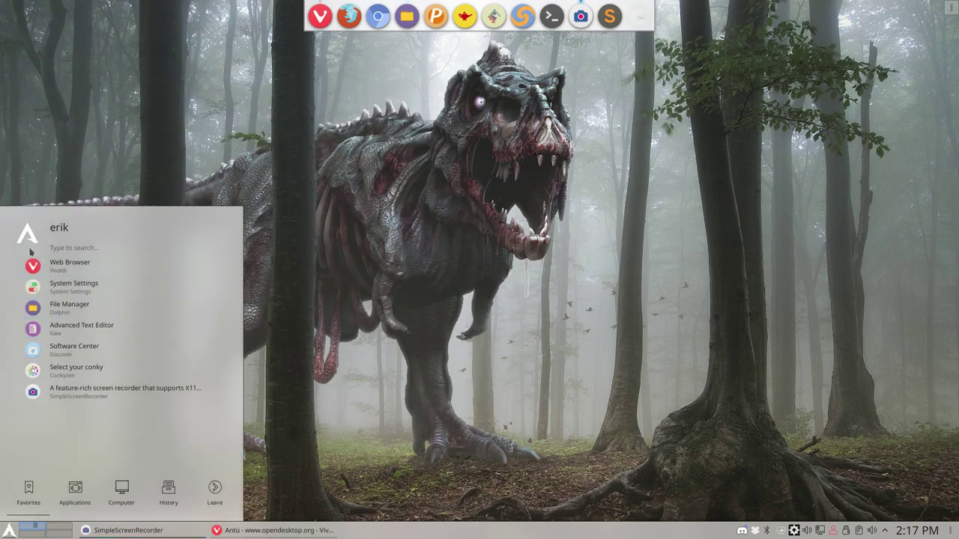
{"action": "left_click", "coordinate": [73, 285]}
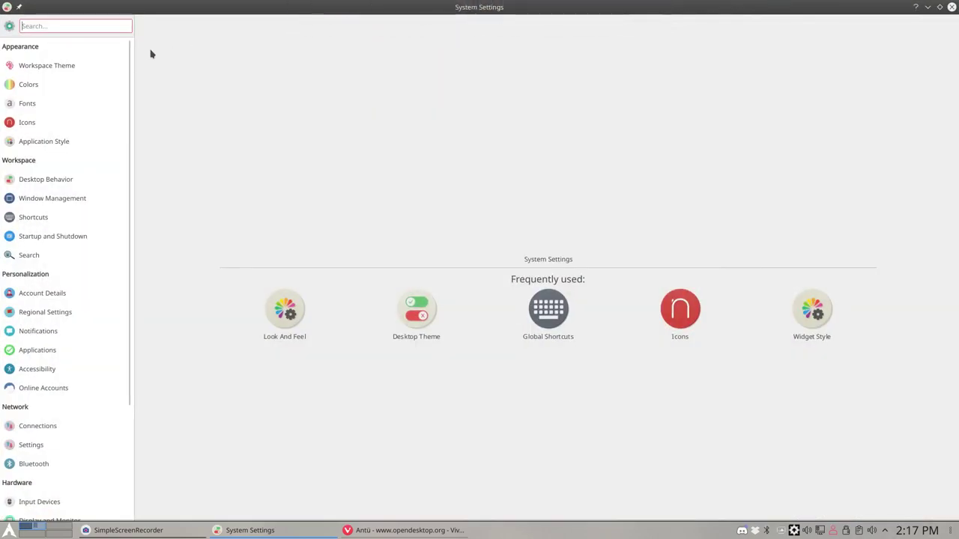
{"action": "left_click", "coordinate": [38, 125]}
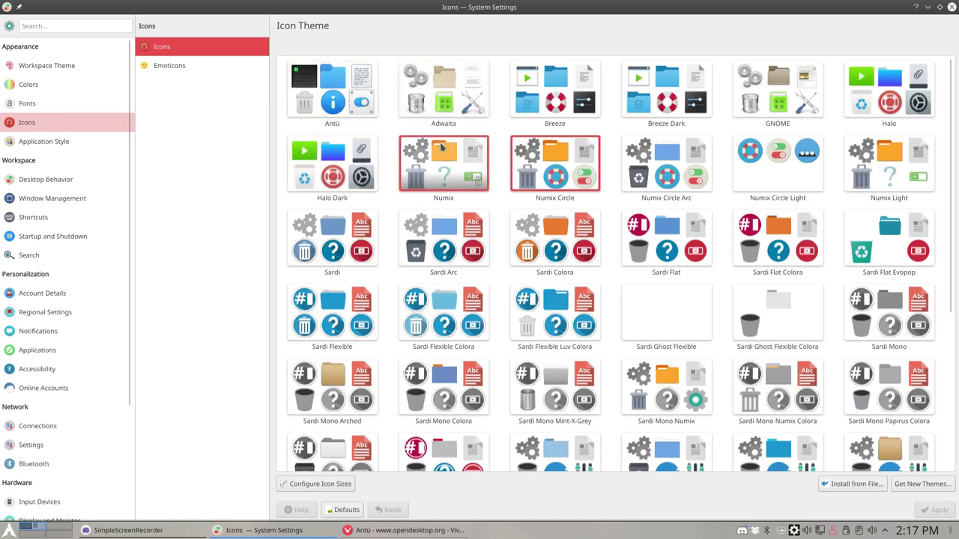
{"action": "left_click", "coordinate": [332, 88]}
{"action": "left_click", "coordinate": [929, 511]}
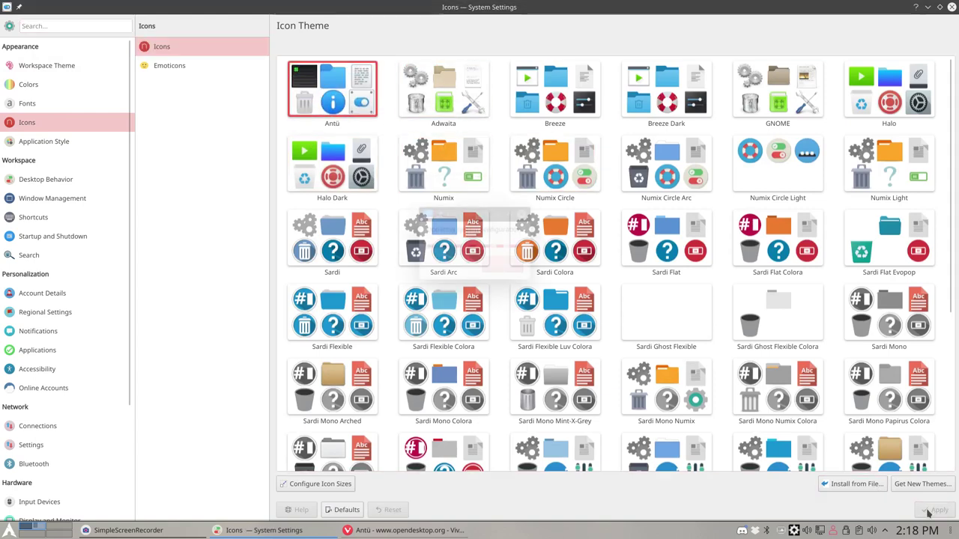
{"action": "left_click", "coordinate": [952, 7]}
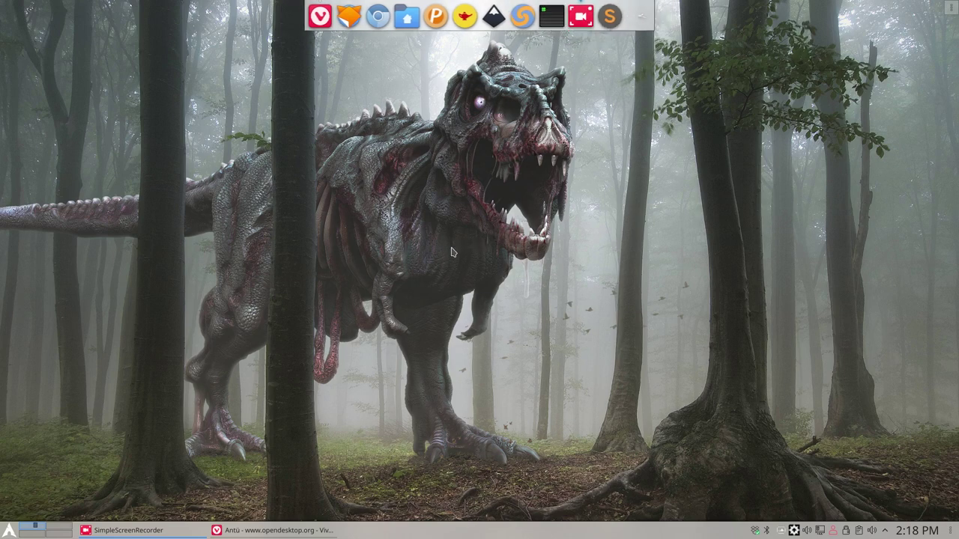
{"action": "key", "text": "super"}
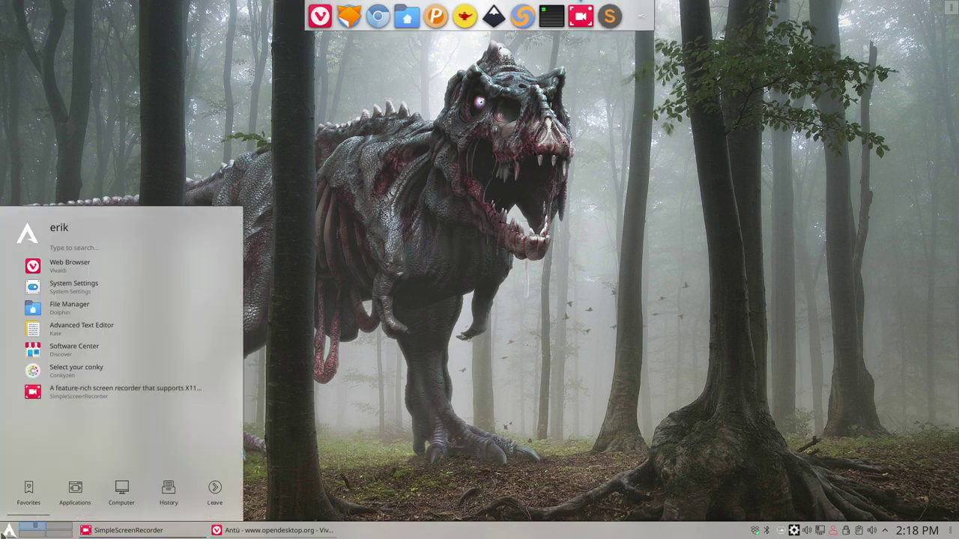
{"action": "left_click", "coordinate": [69, 496]}
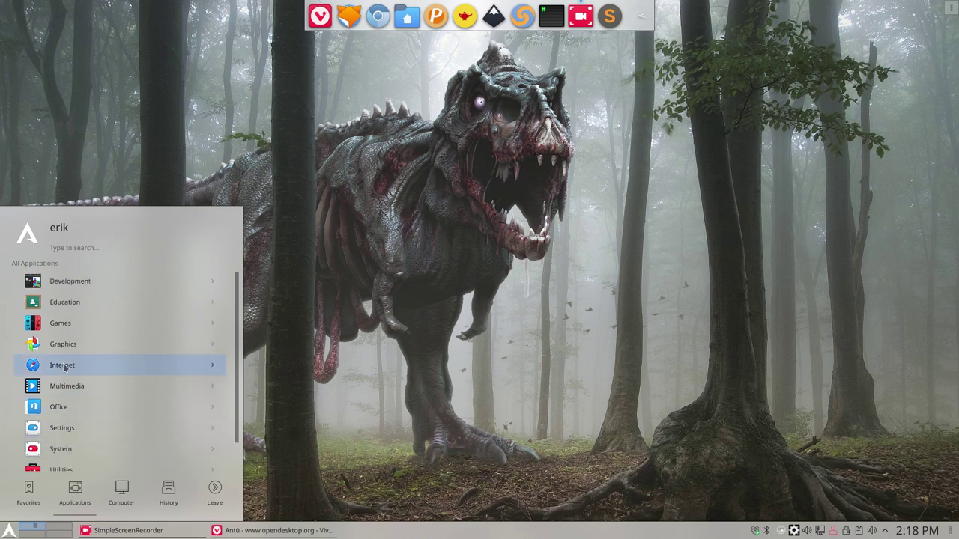
{"action": "left_click", "coordinate": [123, 498]}
{"action": "mouse_move", "coordinate": [155, 497]}
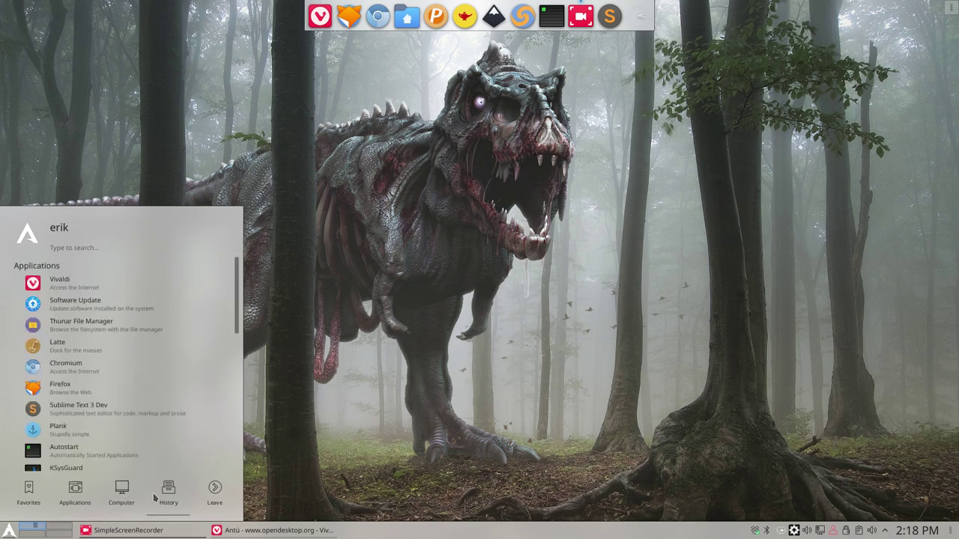
{"action": "mouse_move", "coordinate": [205, 495]}
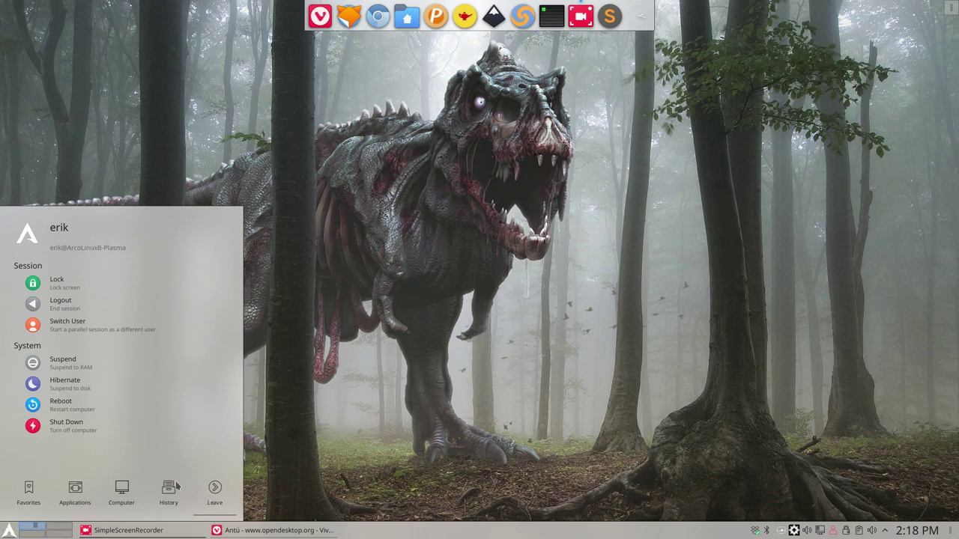
{"action": "mouse_move", "coordinate": [31, 496]}
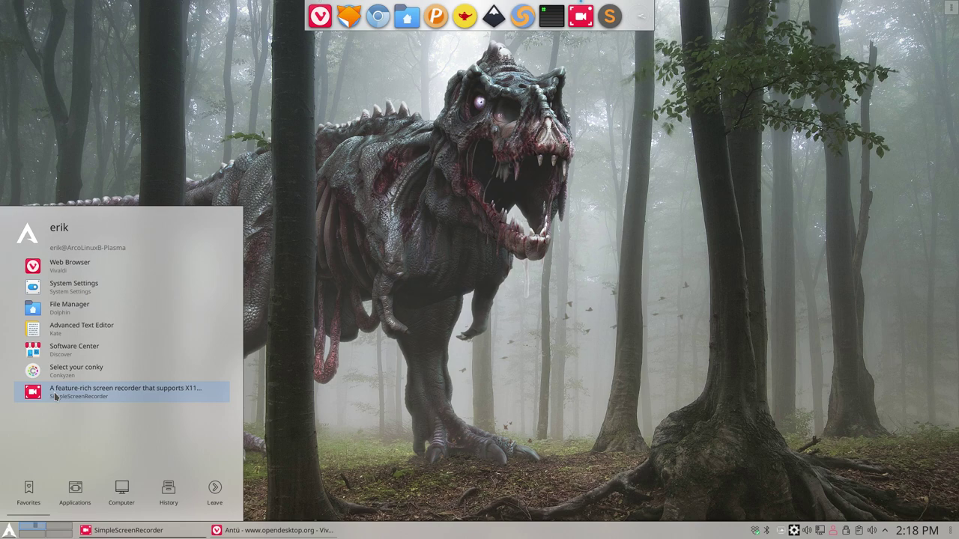
Step: Close the application launcher, reopen it, then dismiss it without shutting down
{"action": "left_click", "coordinate": [677, 366]}
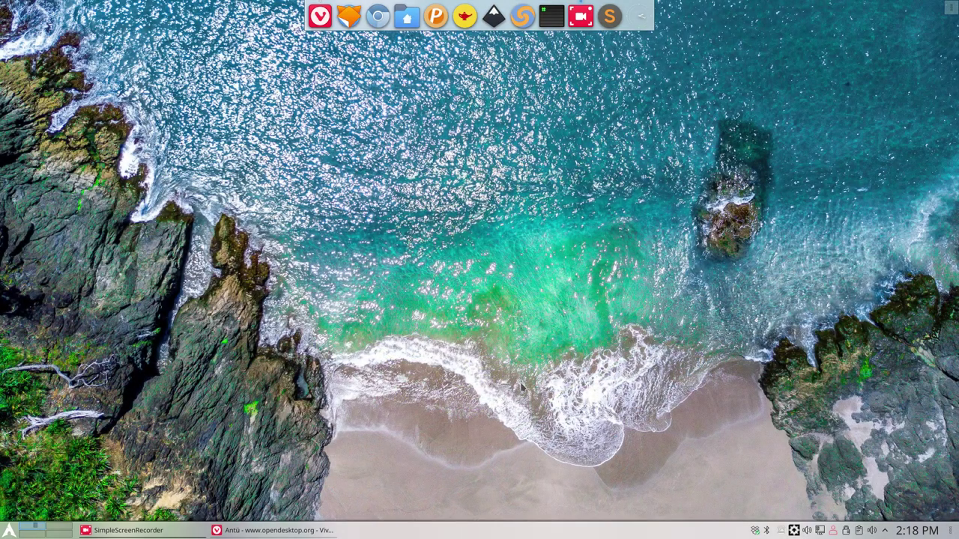
{"action": "left_click", "coordinate": [9, 531]}
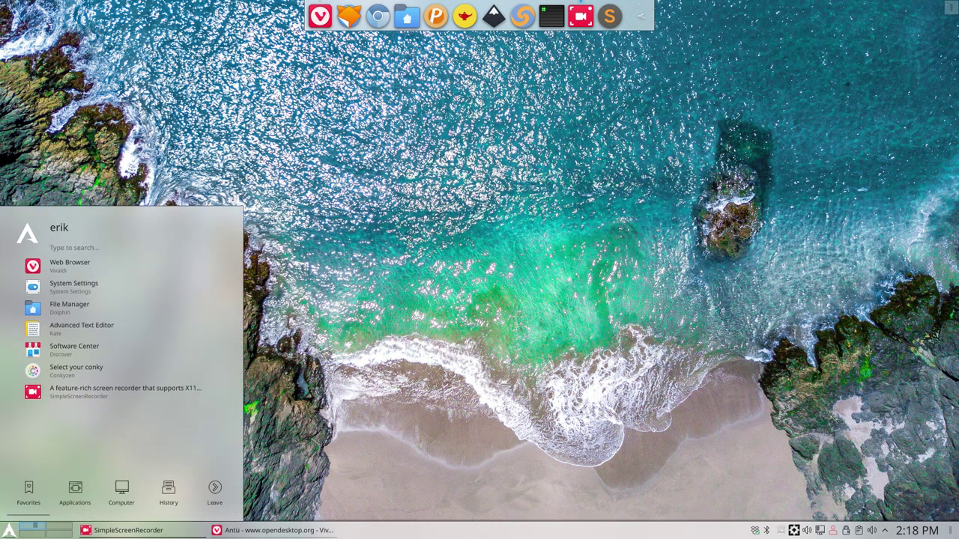
{"action": "mouse_move", "coordinate": [123, 492]}
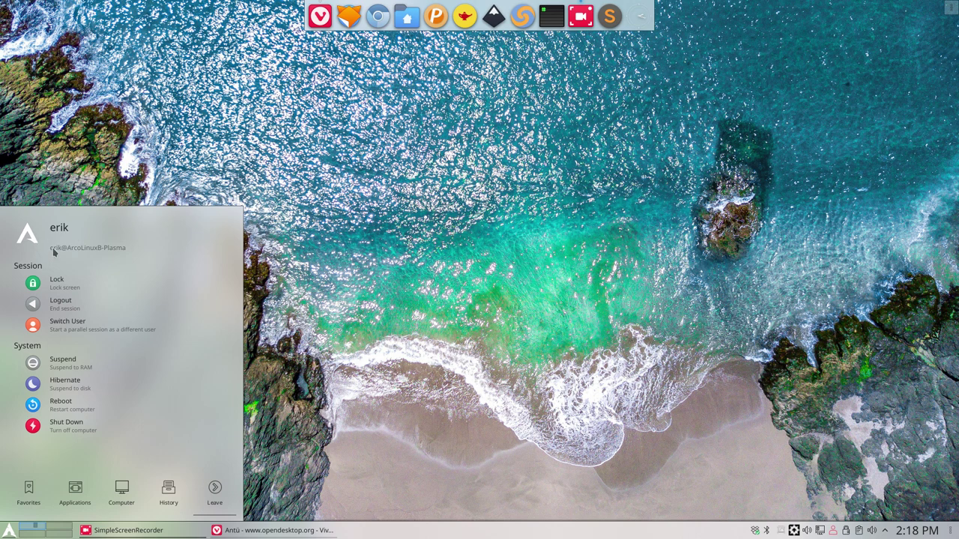
{"action": "left_click", "coordinate": [330, 347]}
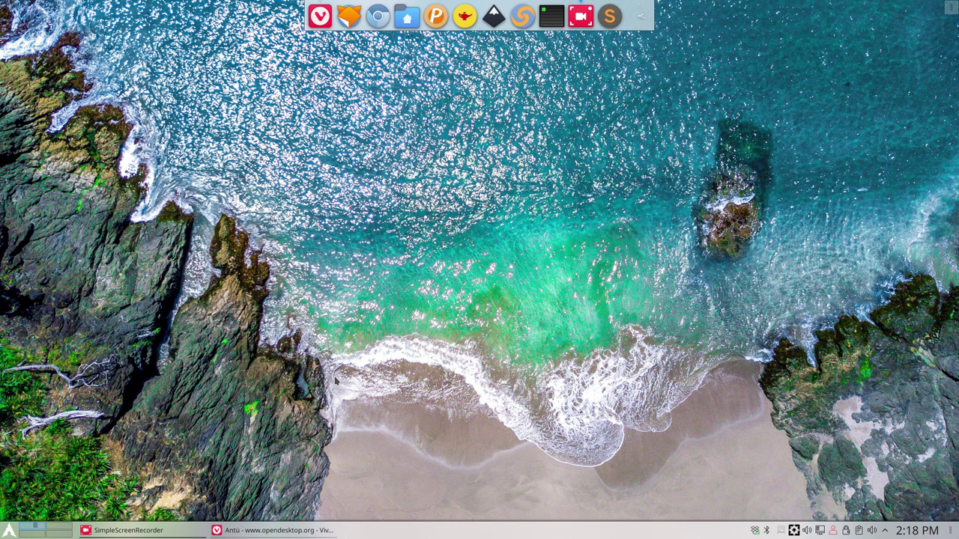
Step: Bring Vivaldi forward, dismiss the supporter popup and return to the Antü product page
{"action": "left_click", "coordinate": [262, 529]}
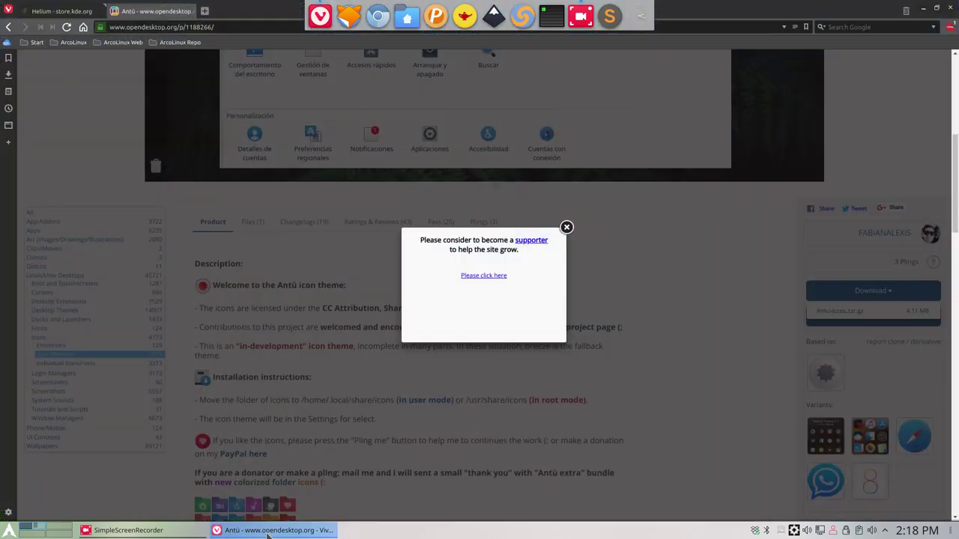
{"action": "left_click", "coordinate": [566, 227]}
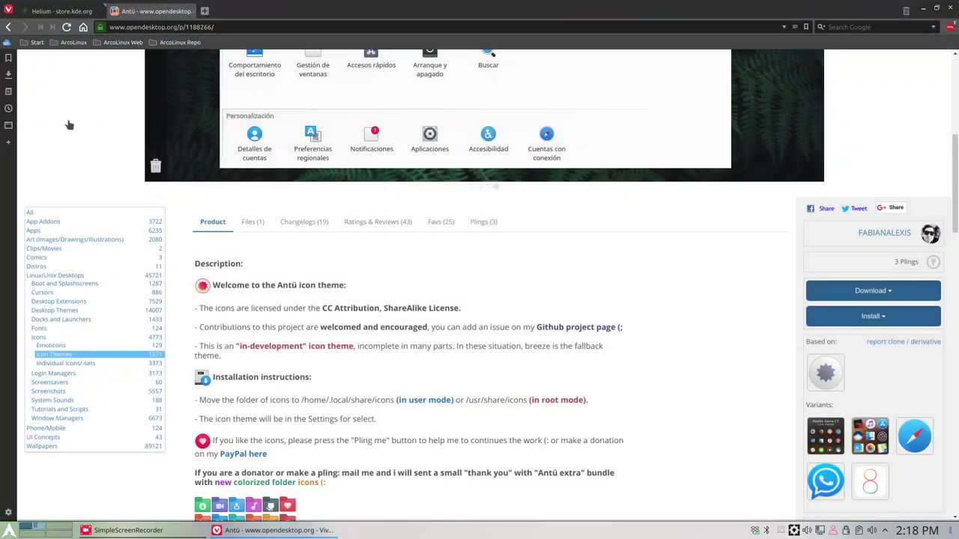
{"action": "scroll", "coordinate": [70, 124], "scroll_direction": "up", "scroll_amount": 8}
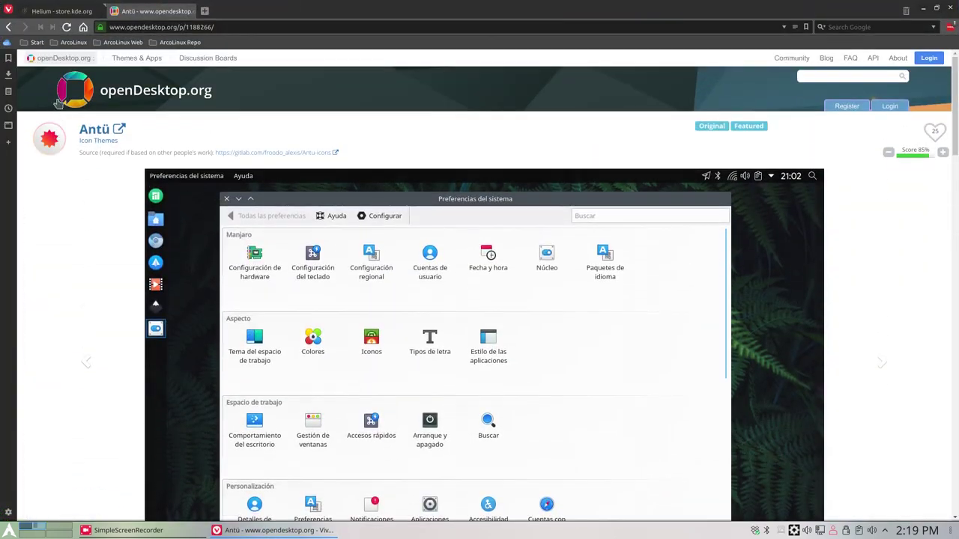
{"action": "left_click", "coordinate": [8, 27]}
{"action": "scroll", "coordinate": [177, 136], "scroll_direction": "up", "scroll_amount": 10}
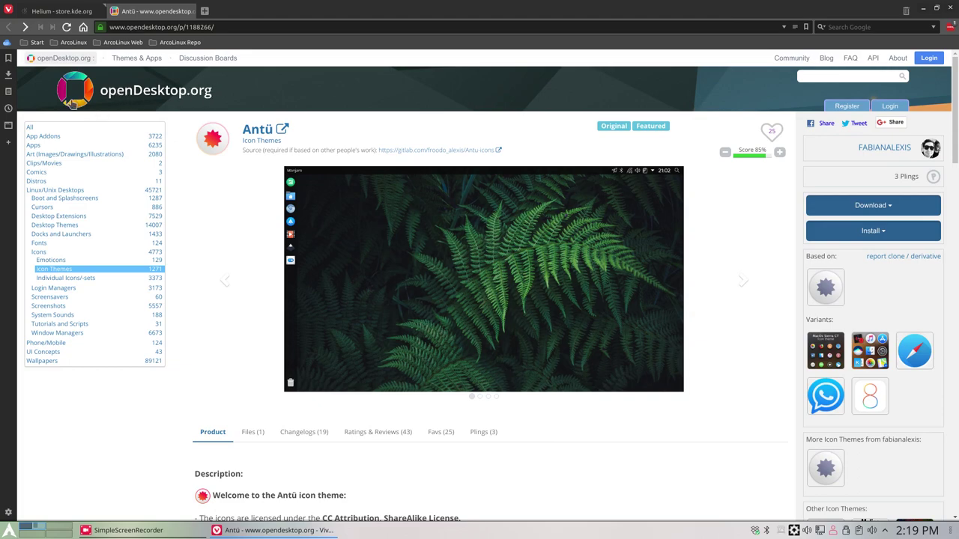
Step: From the Helium theme page, open the store results for the 'plasma' tag
{"action": "left_click", "coordinate": [8, 28]}
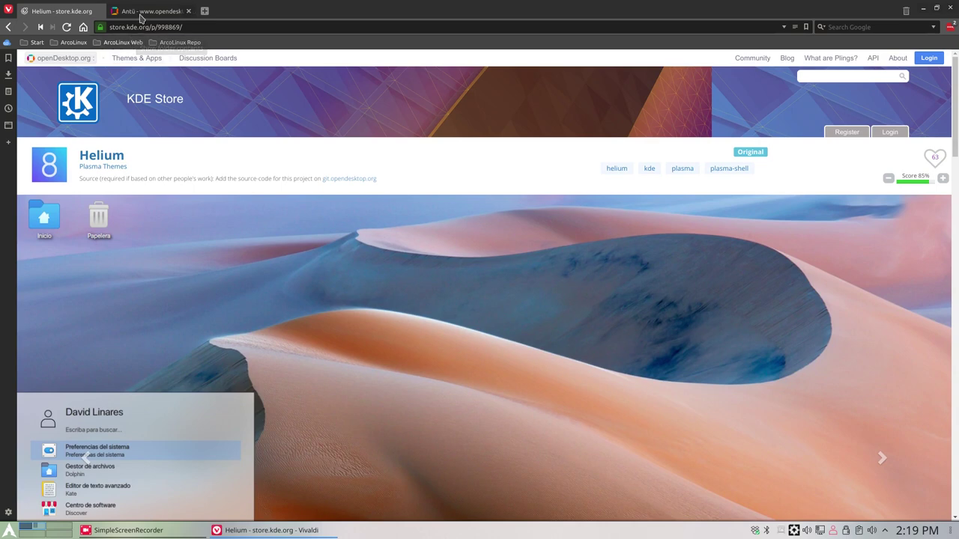
{"action": "left_click", "coordinate": [144, 15]}
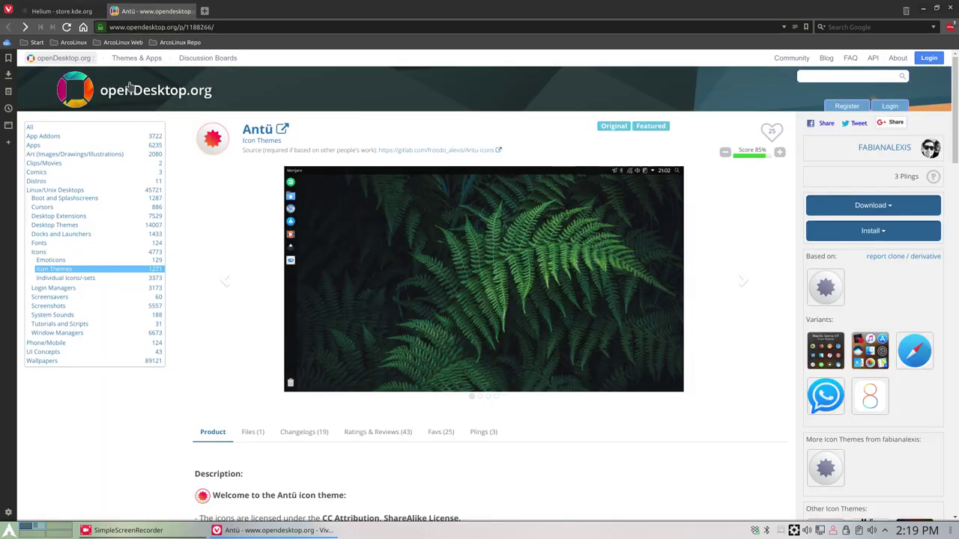
{"action": "left_click", "coordinate": [68, 14]}
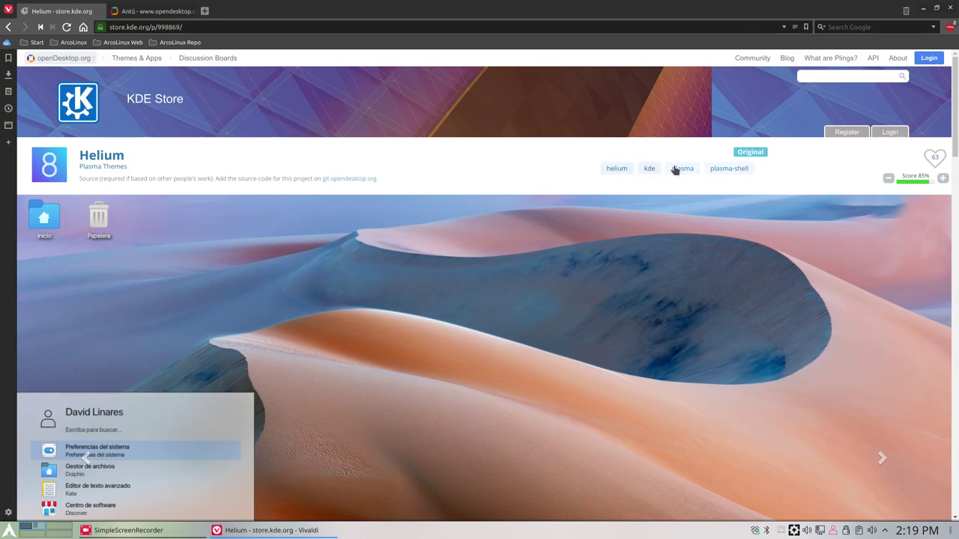
{"action": "left_click", "coordinate": [680, 169]}
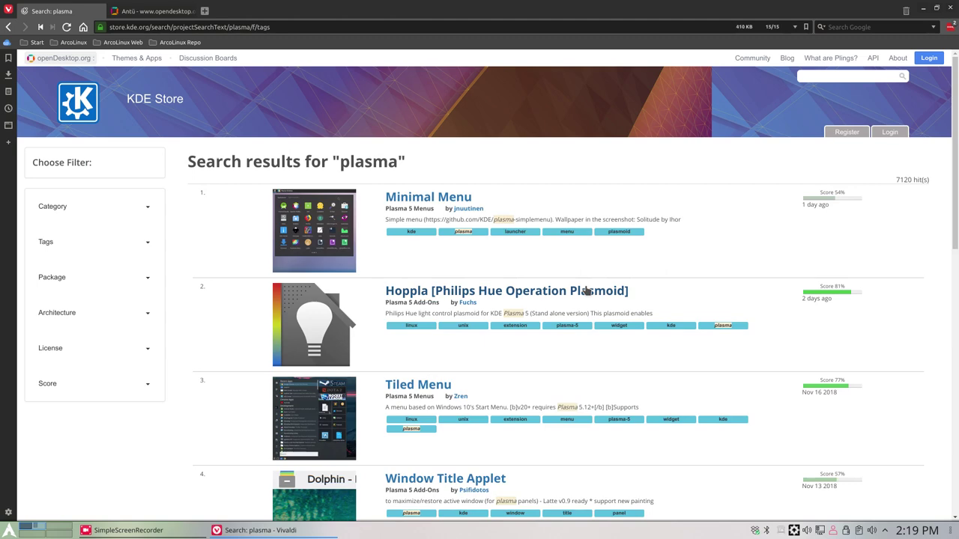